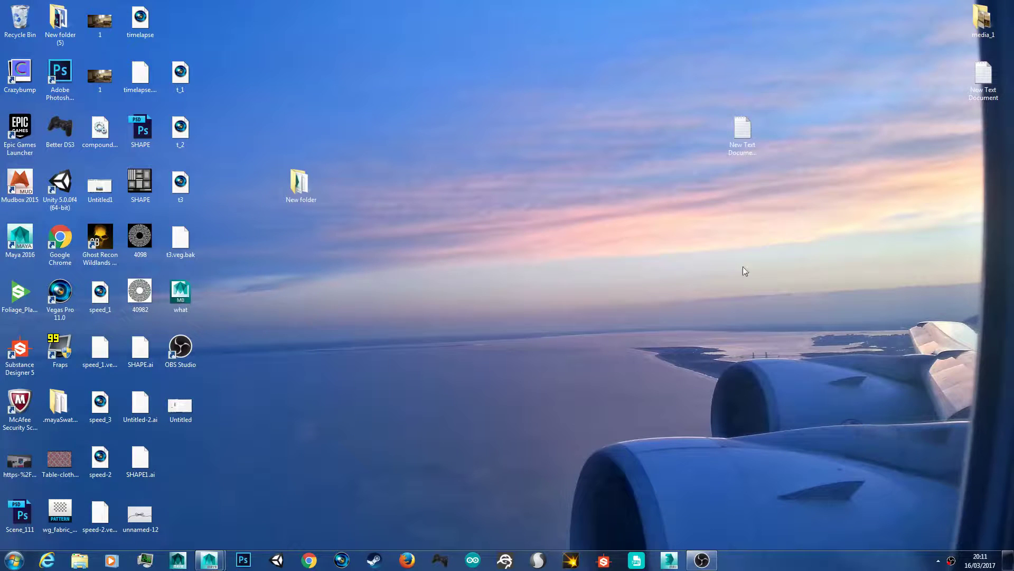
# - Switch to Autodesk Maya, create a polygon cube and scale it up uniformly to about 771
pyautogui.moveTo(209, 559)
pyautogui.click(287, 490)
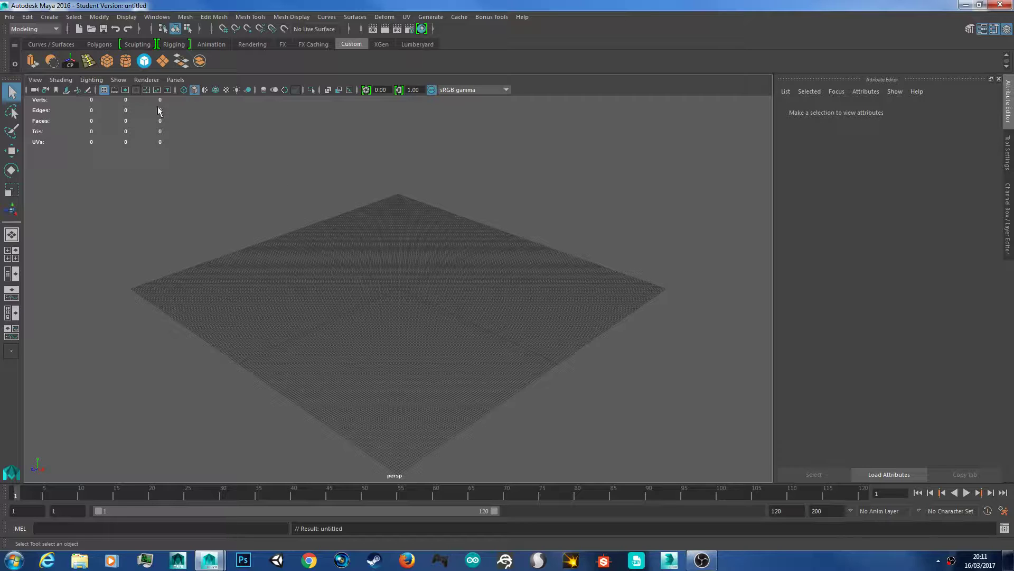
pyautogui.click(109, 61)
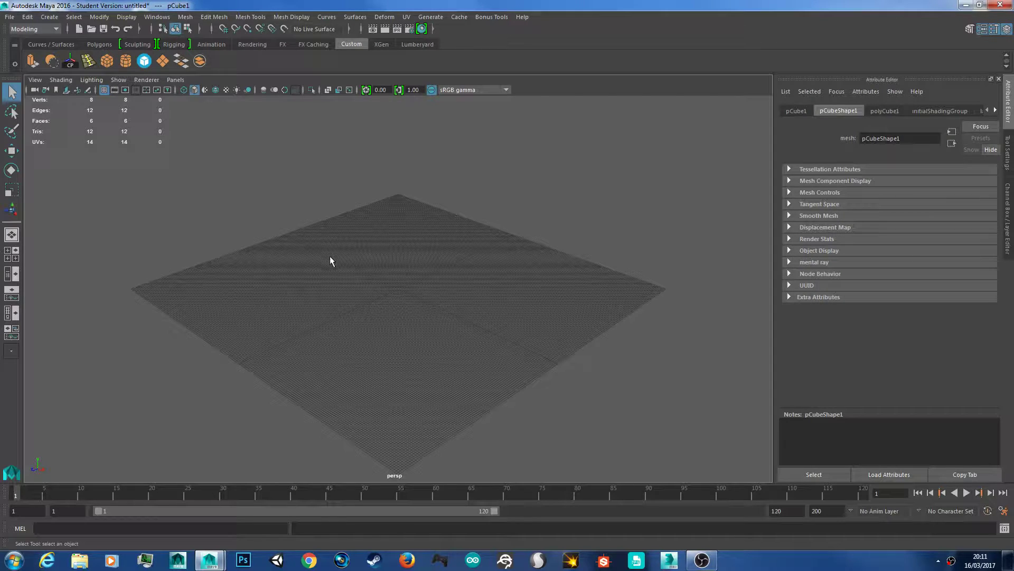
pyautogui.press('r')
pyautogui.moveTo(401, 287); pyautogui.dragTo(523, 264)
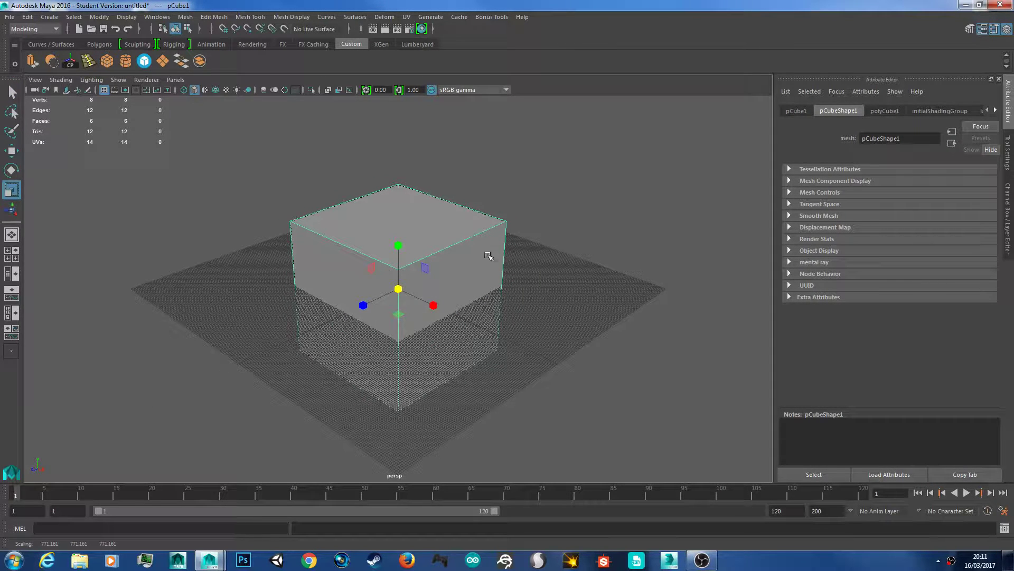
# - Assign a new Lambert material to the cube from the favorite materials
pyautogui.rightClick(452, 239)
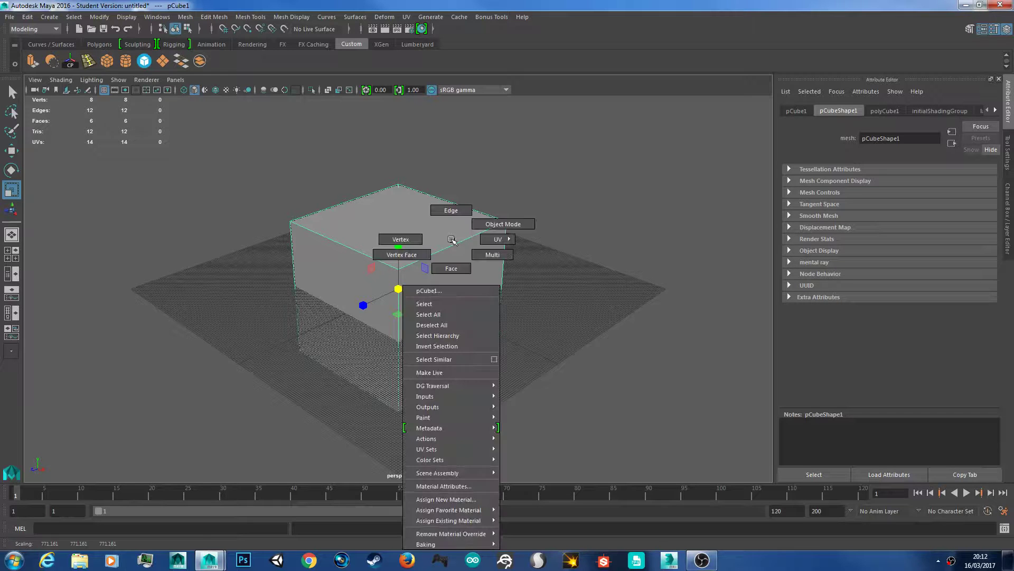
pyautogui.click(451, 240)
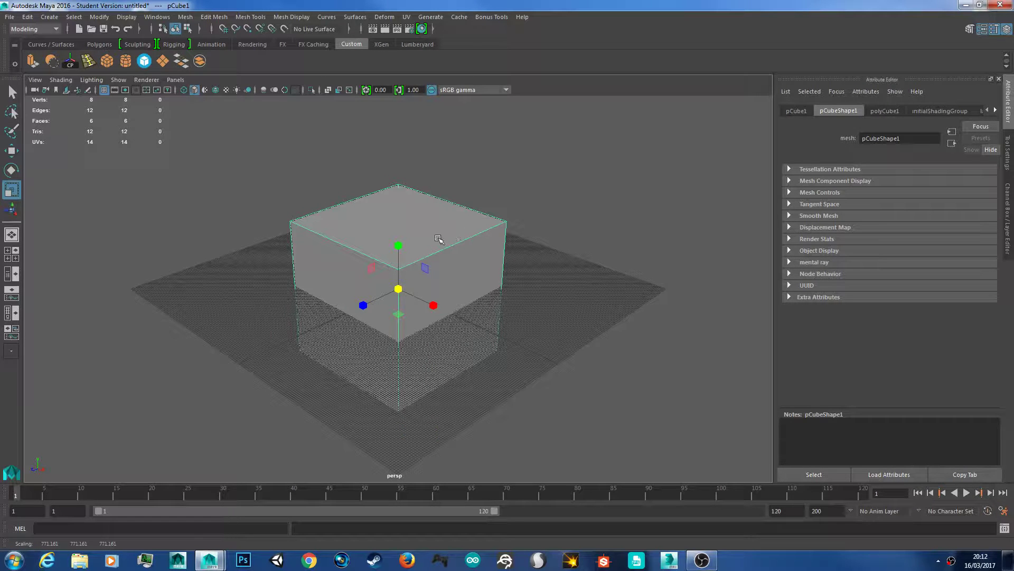
pyautogui.rightClick(437, 231)
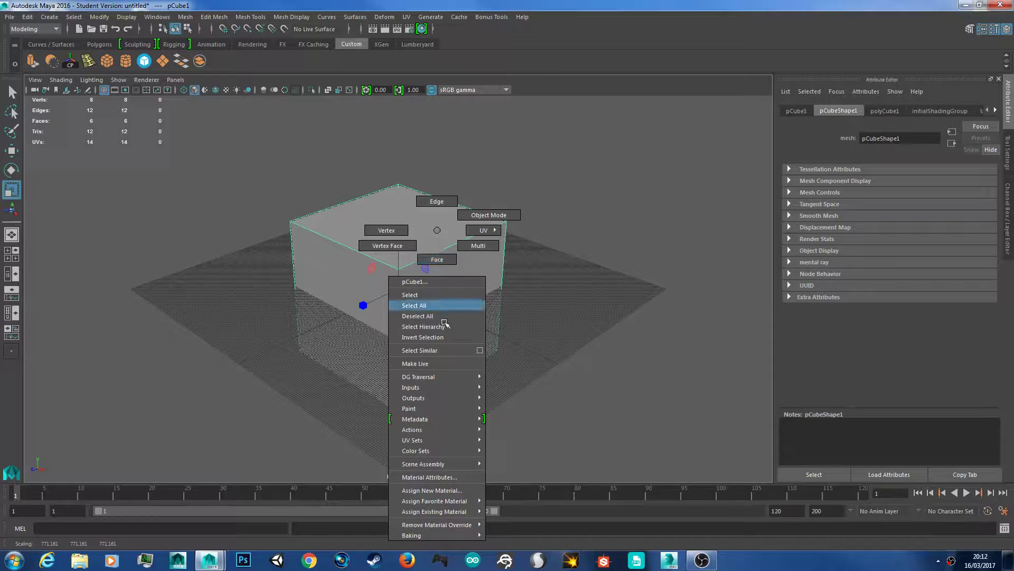
pyautogui.moveTo(463, 501)
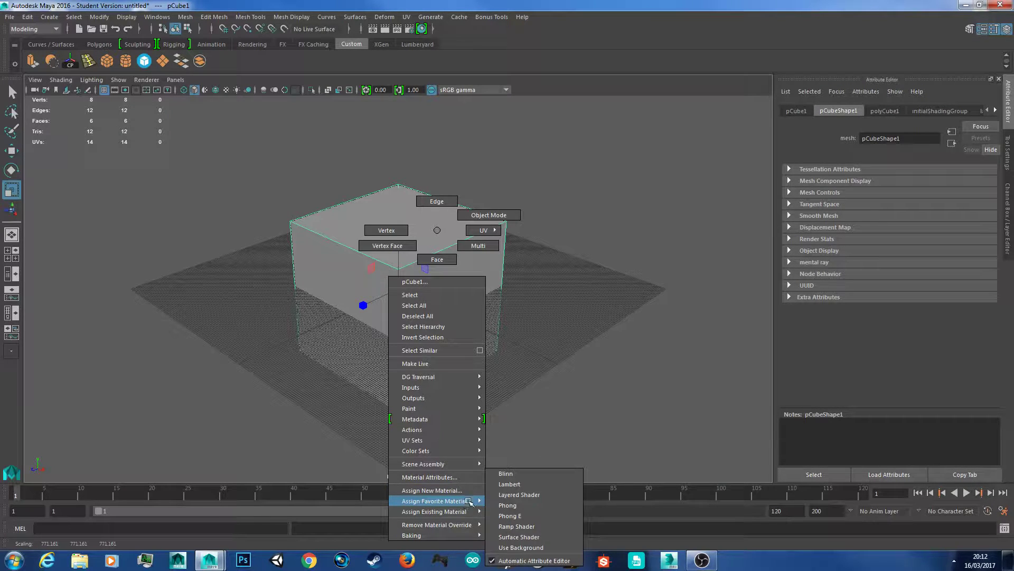
pyautogui.click(510, 484)
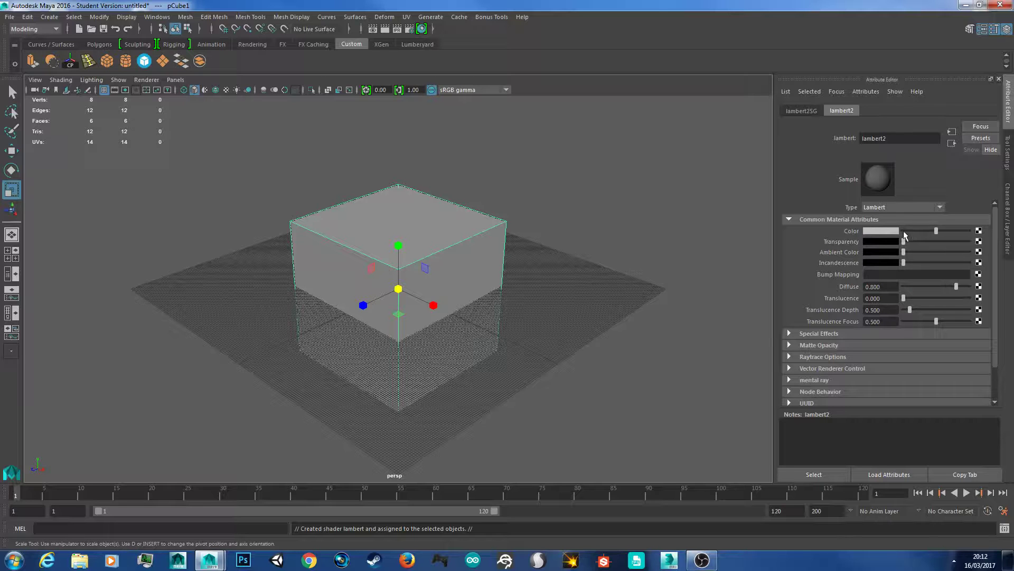
# - Try a saturated red as the Lambert material's color and discard the change
pyautogui.click(884, 231)
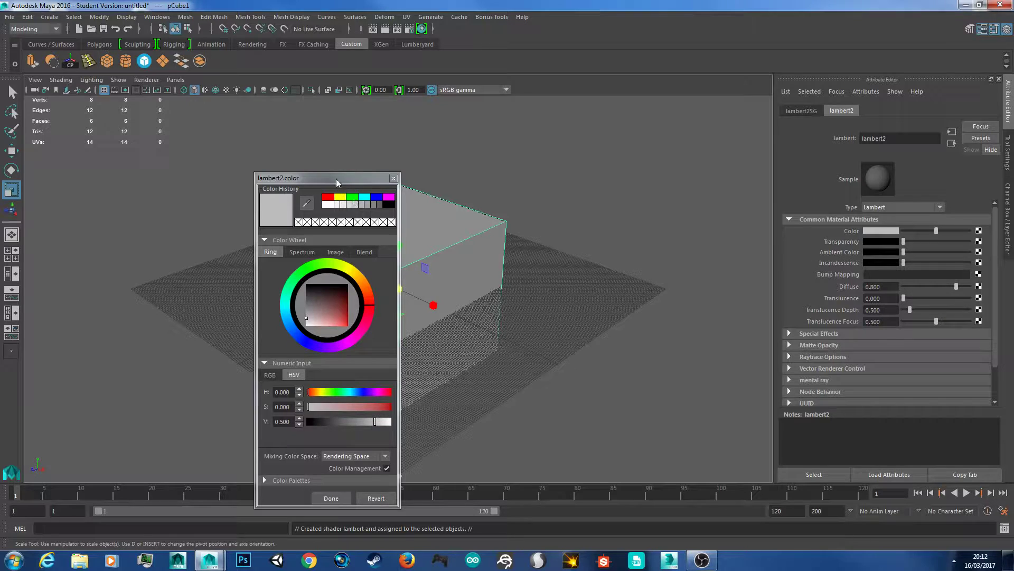
pyautogui.moveTo(337, 180); pyautogui.dragTo(600, 100)
pyautogui.moveTo(591, 241); pyautogui.dragTo(612, 243)
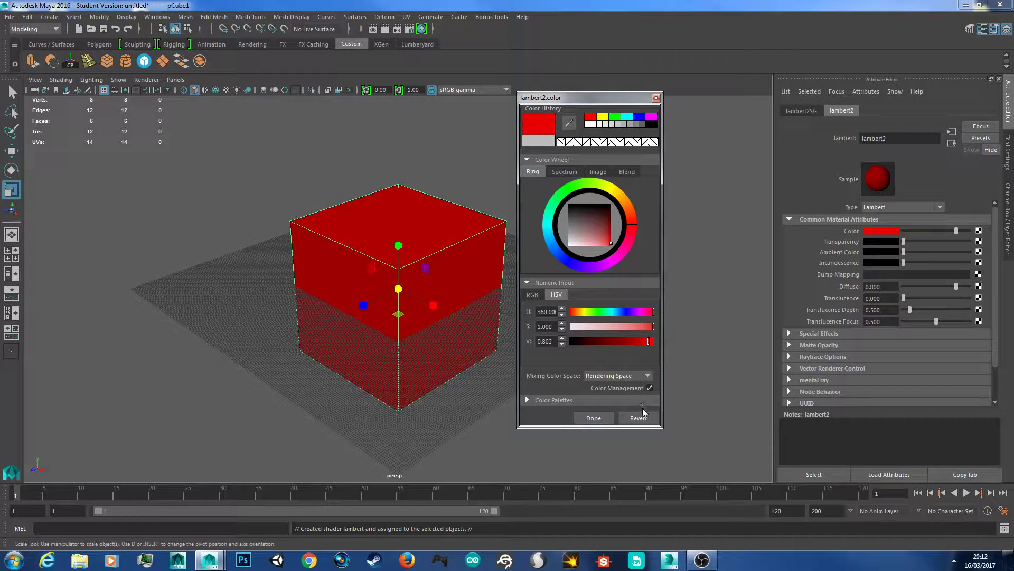
pyautogui.click(656, 99)
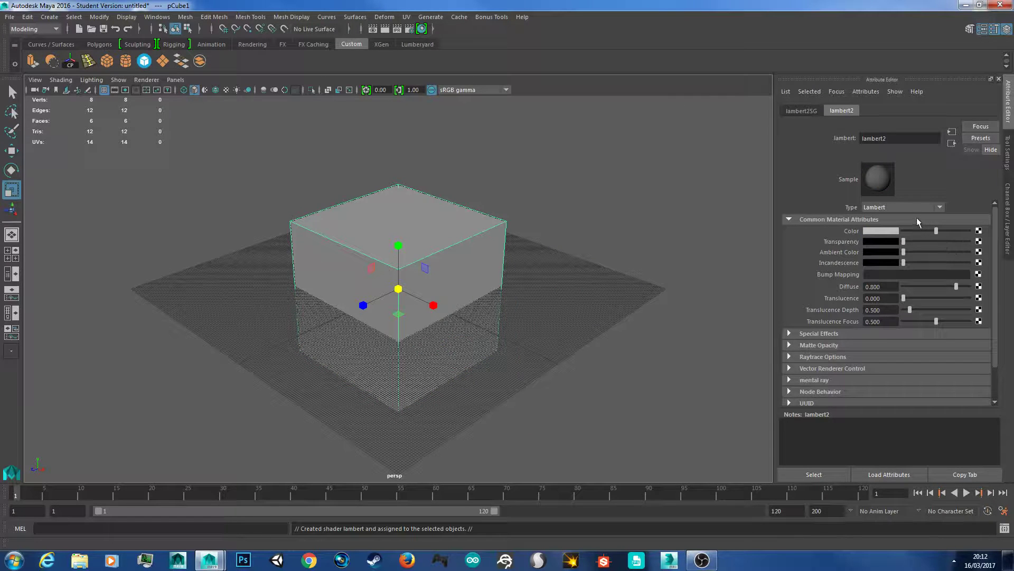
# - Map a File texture to the Lambert material's color and load old-wood-texture.jpg from the Desktop as its image
pyautogui.click(979, 231)
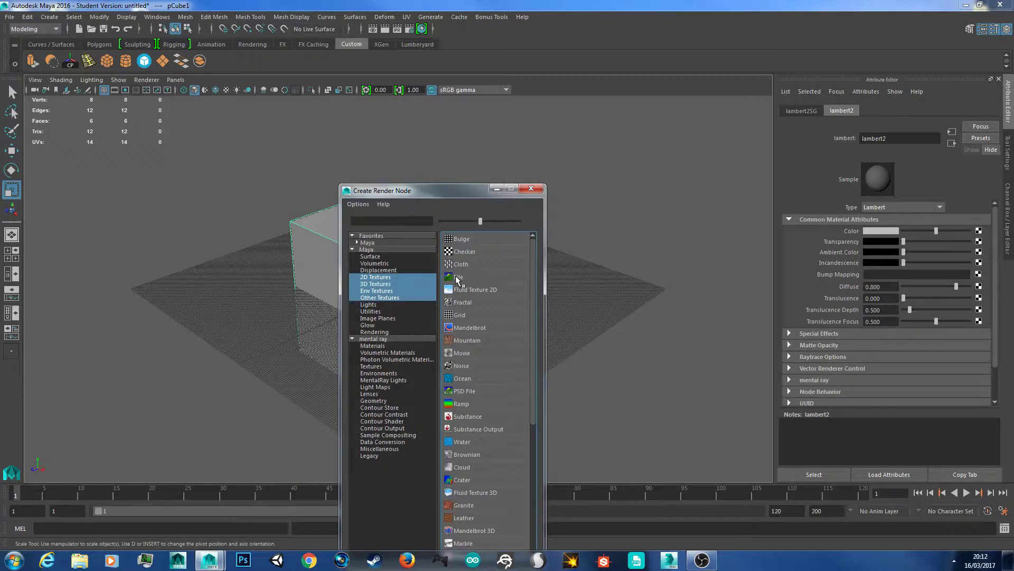
pyautogui.click(458, 278)
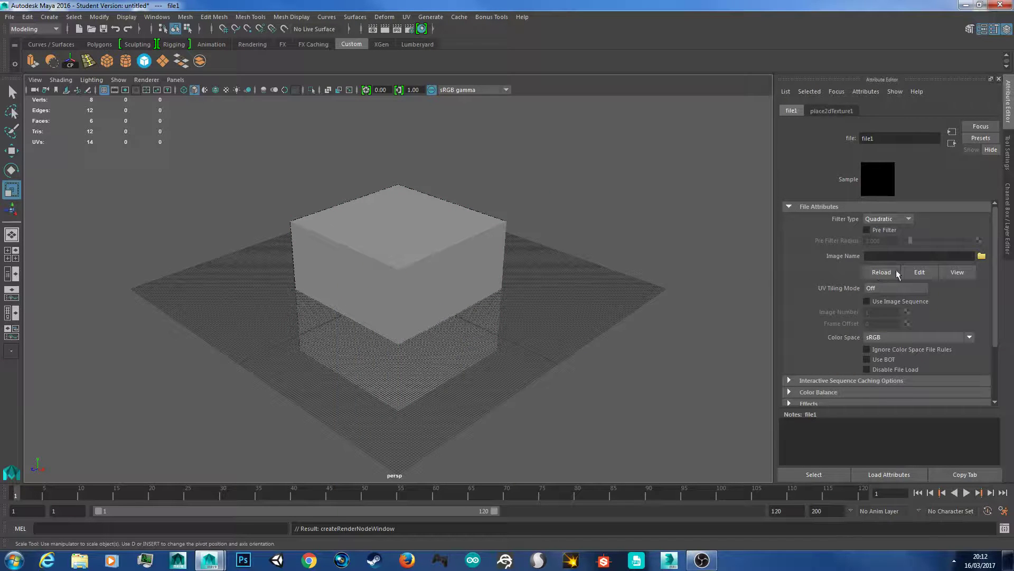
pyautogui.click(981, 257)
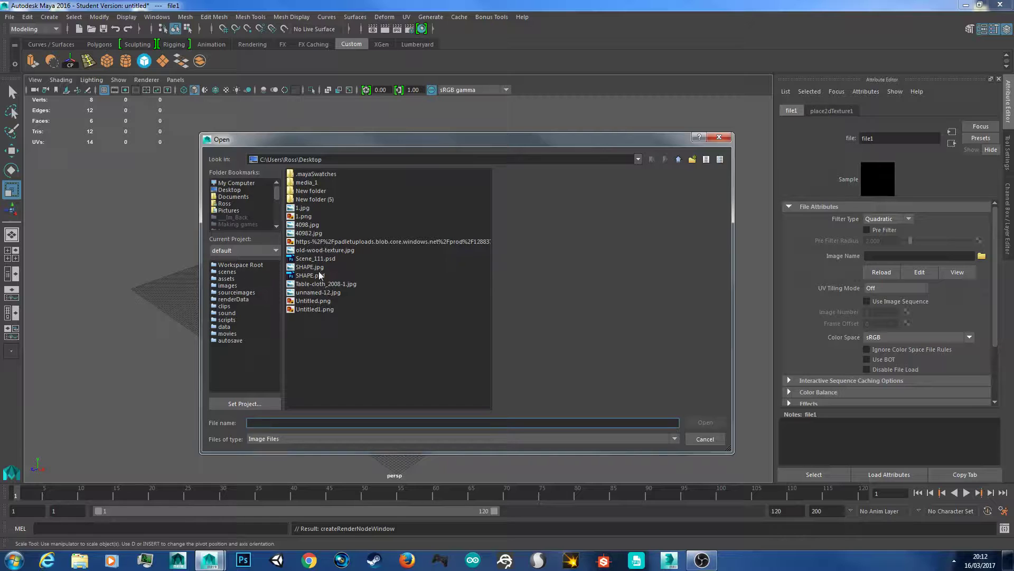
pyautogui.click(319, 252)
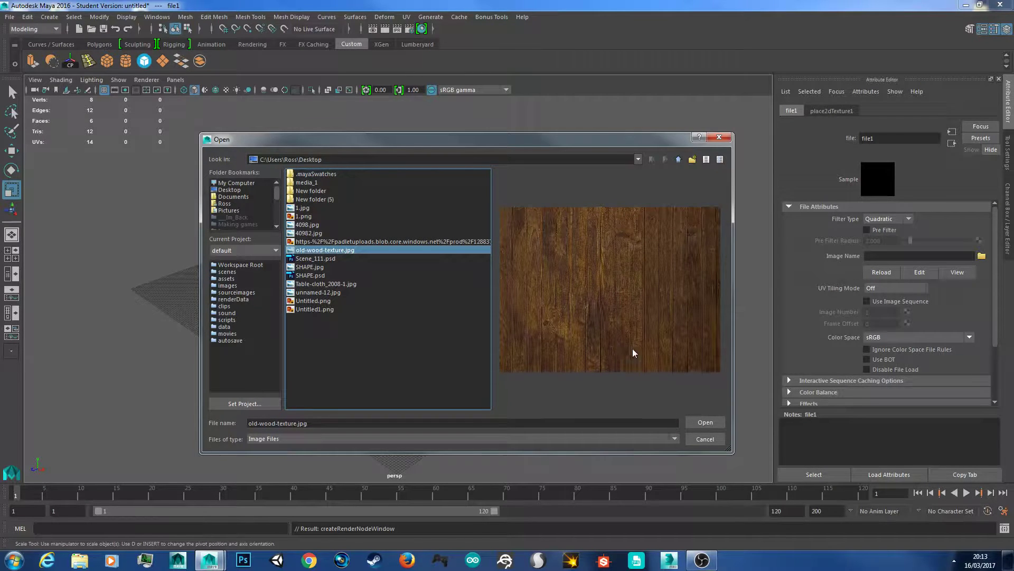
pyautogui.click(705, 423)
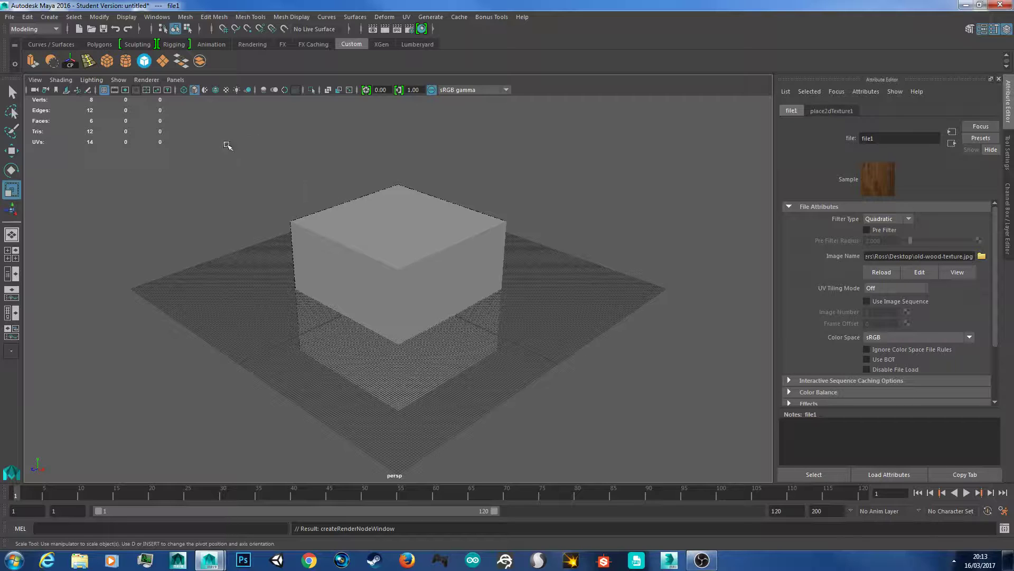
# - Turn on textured display in the viewport and look over the wood texture on the cube
pyautogui.click(227, 92)
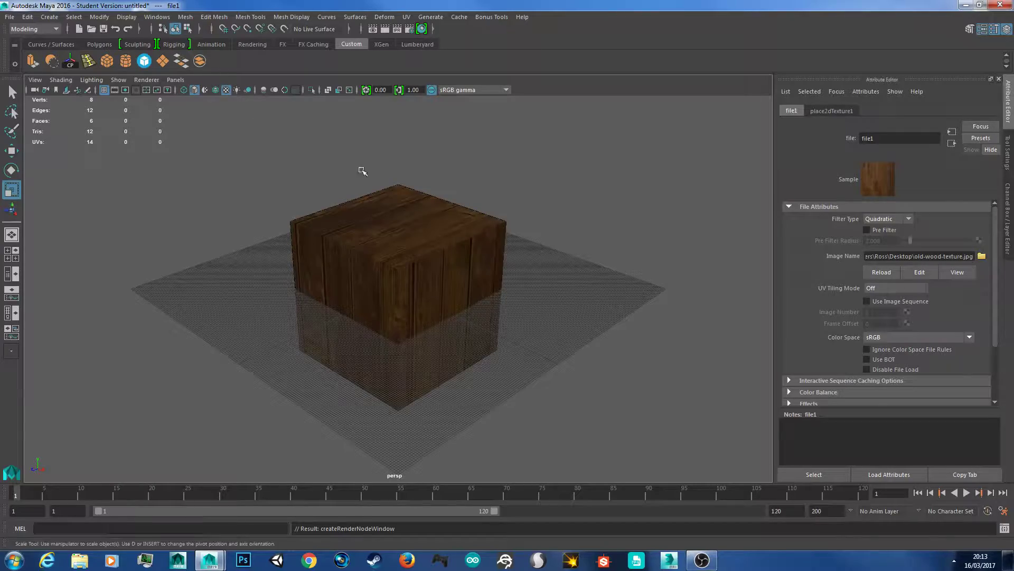
pyautogui.scroll(4, 465, 238)
pyautogui.keyDown('alt'); pyautogui.moveTo(528, 281); pyautogui.dragTo(442, 274); pyautogui.keyUp('alt')
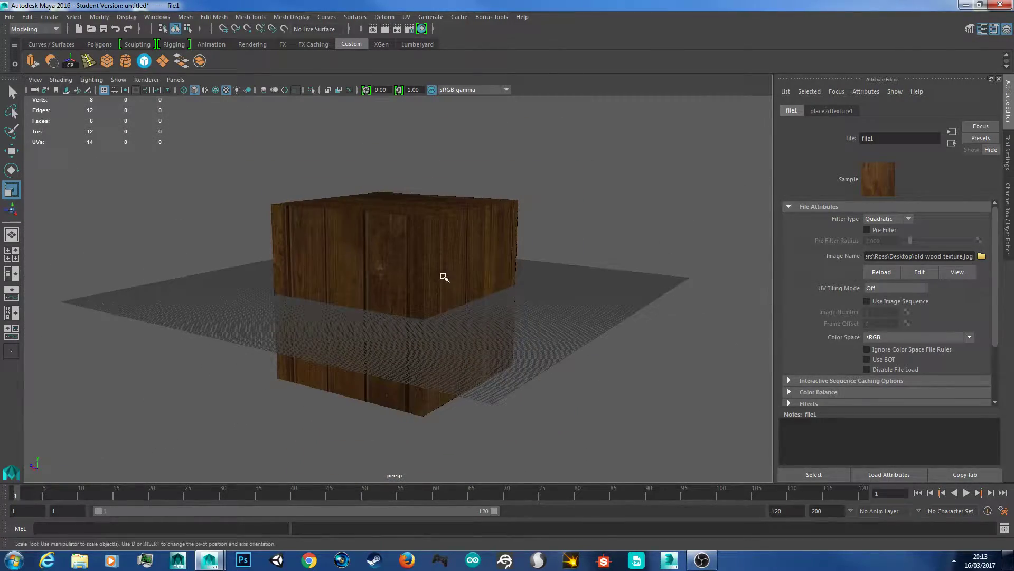
# - Replace the textured cube with a new polygon cube scaled up uniformly to a similar size
pyautogui.click(423, 232)
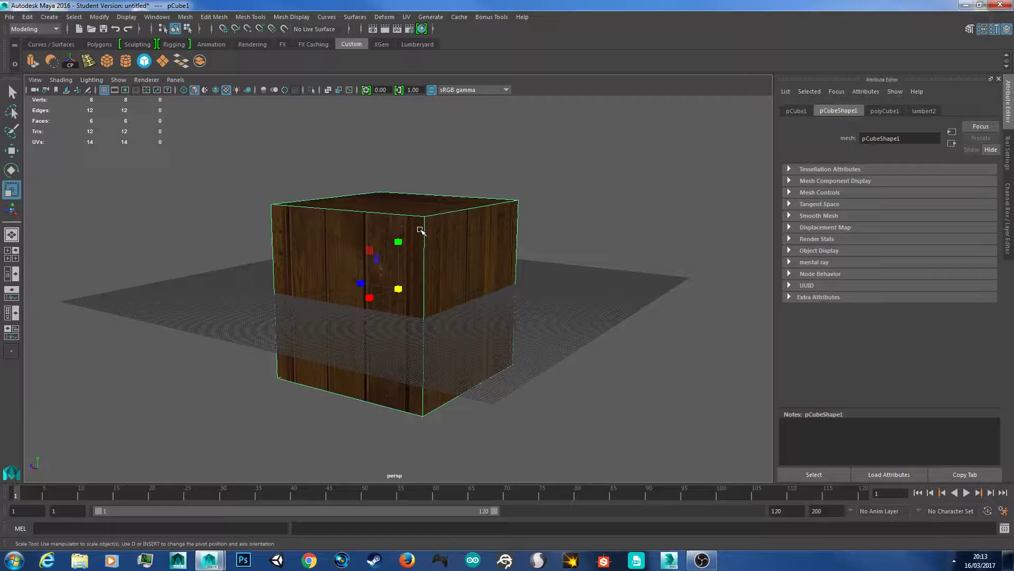
pyautogui.press('Delete')
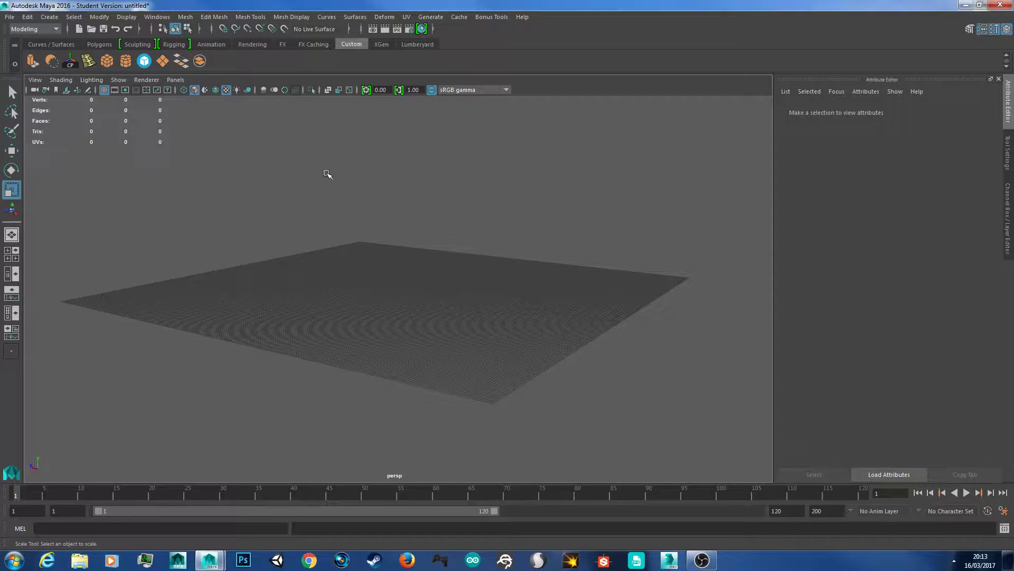
pyautogui.click(106, 60)
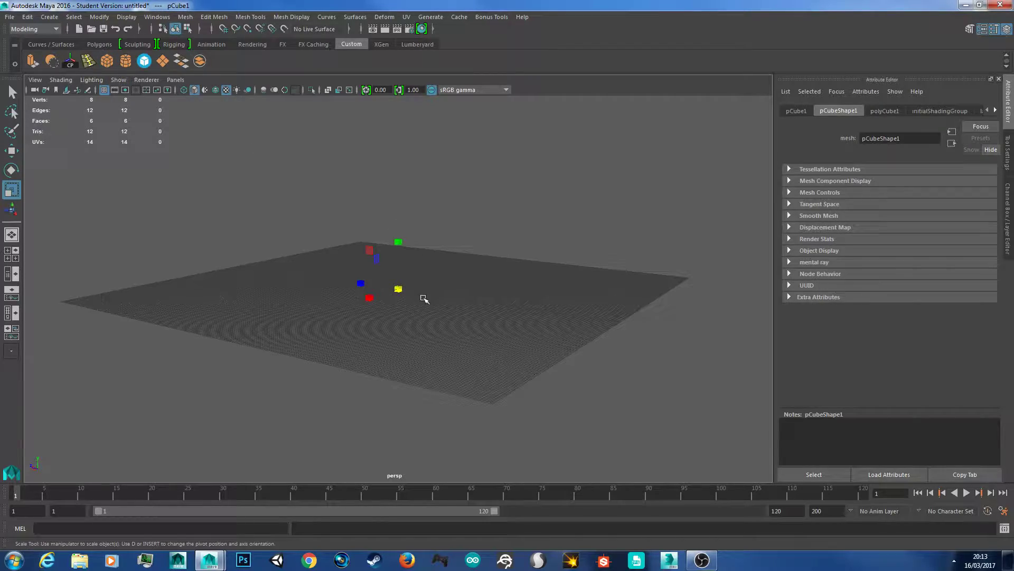
pyautogui.moveTo(398, 289); pyautogui.dragTo(446, 217)
pyautogui.scroll(2, 505, 236)
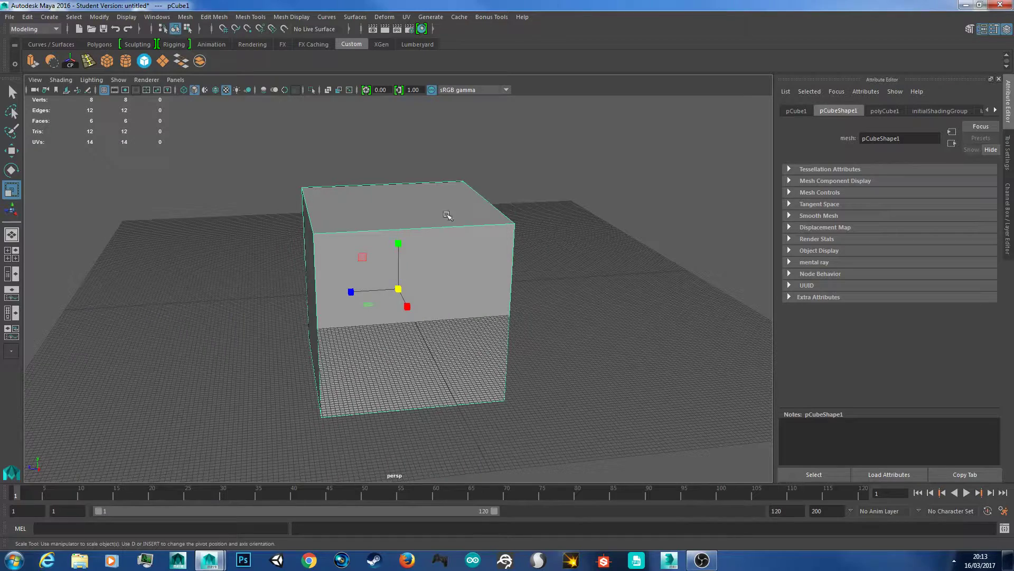
# - Extrude the new cube's top face straight upward to add a second block above it
pyautogui.moveTo(450, 195); pyautogui.dragTo(451, 225, button='right')
pyautogui.click(441, 208)
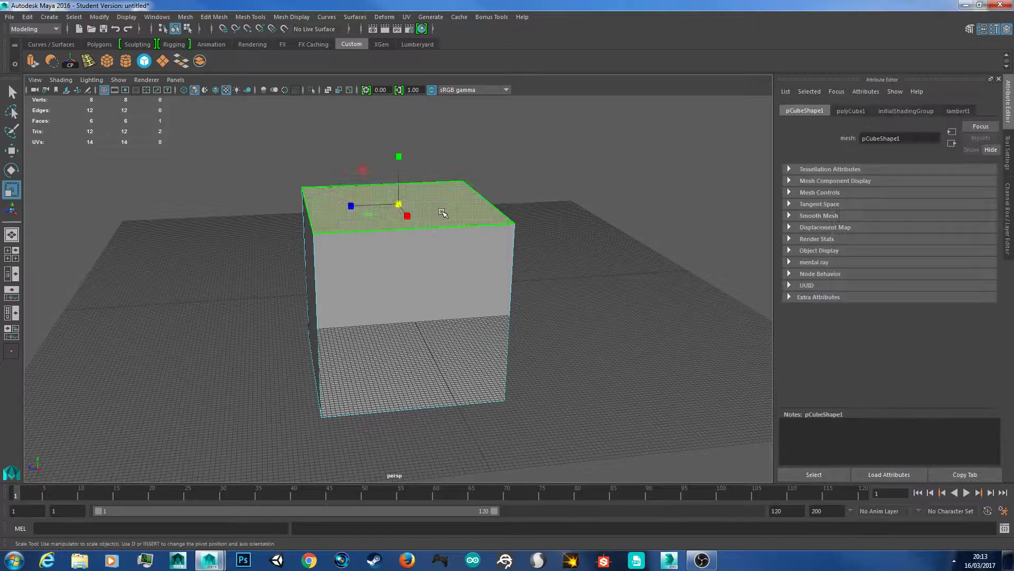
pyautogui.scroll(-3, 443, 209)
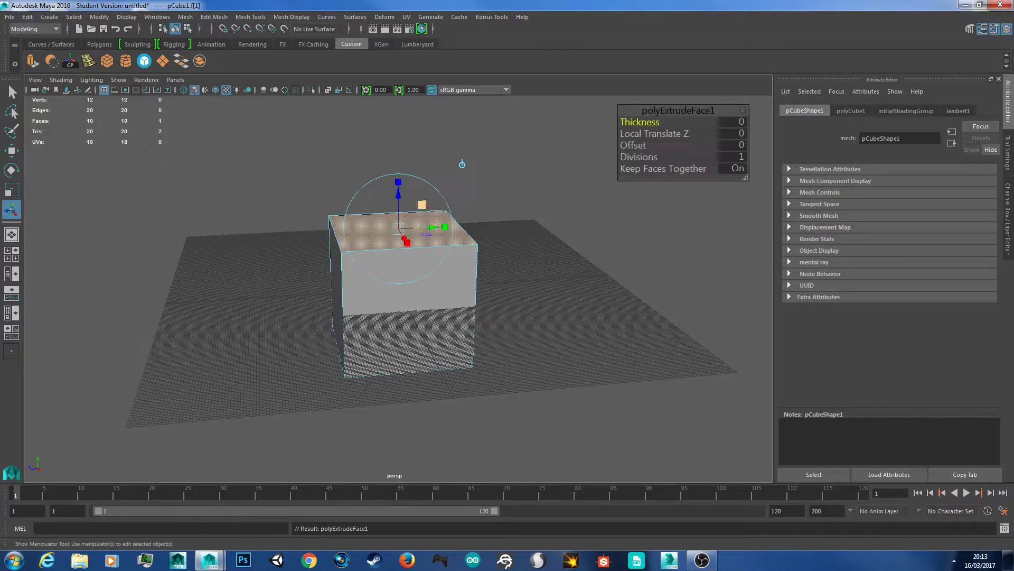
pyautogui.hotkey('ctrl', 'e')
pyautogui.moveTo(399, 196); pyautogui.dragTo(400, 109)
# - Extrude a side face of the upper block outward by about 421 units to form an overhanging arm
pyautogui.keyDown('alt'); pyautogui.moveTo(441, 169); pyautogui.dragTo(465, 194); pyautogui.keyUp('alt')
pyautogui.click(468, 197)
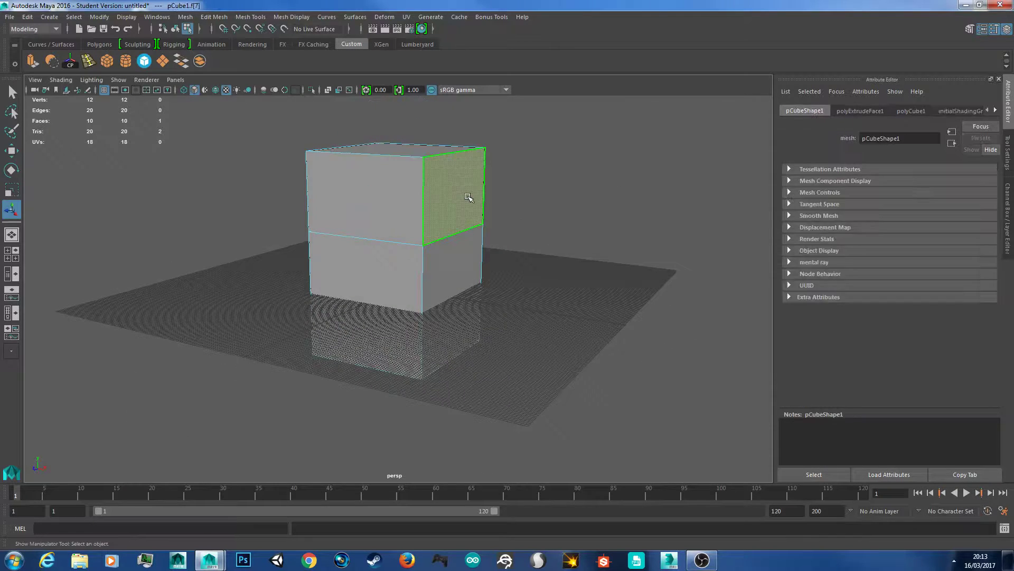
pyautogui.hotkey('ctrl', 'e')
pyautogui.moveTo(469, 197); pyautogui.dragTo(577, 232)
# - Return to object mode and assign the existing lambert2 wood material to the extruded mesh
pyautogui.rightClick(424, 194)
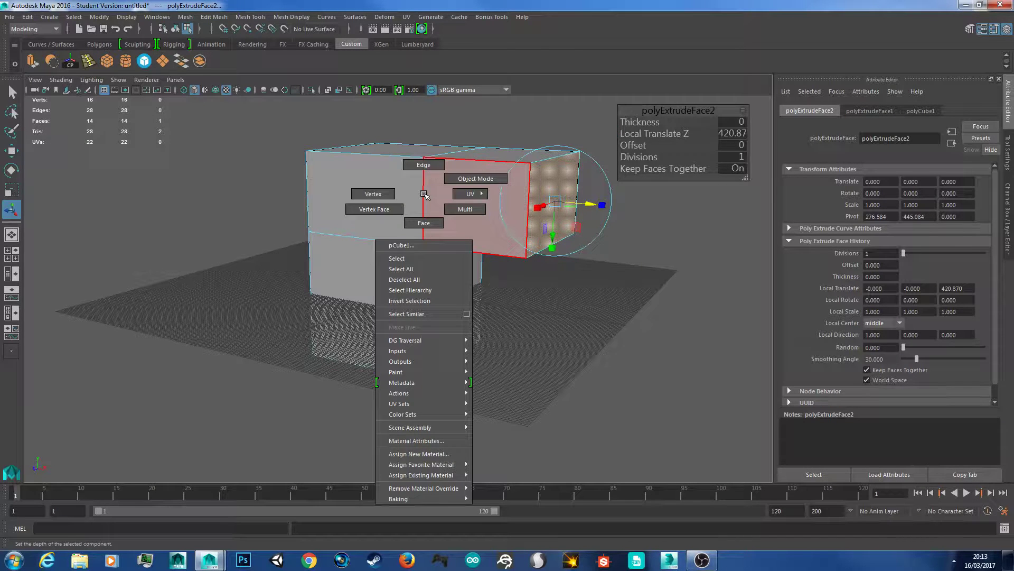
pyautogui.click(475, 178)
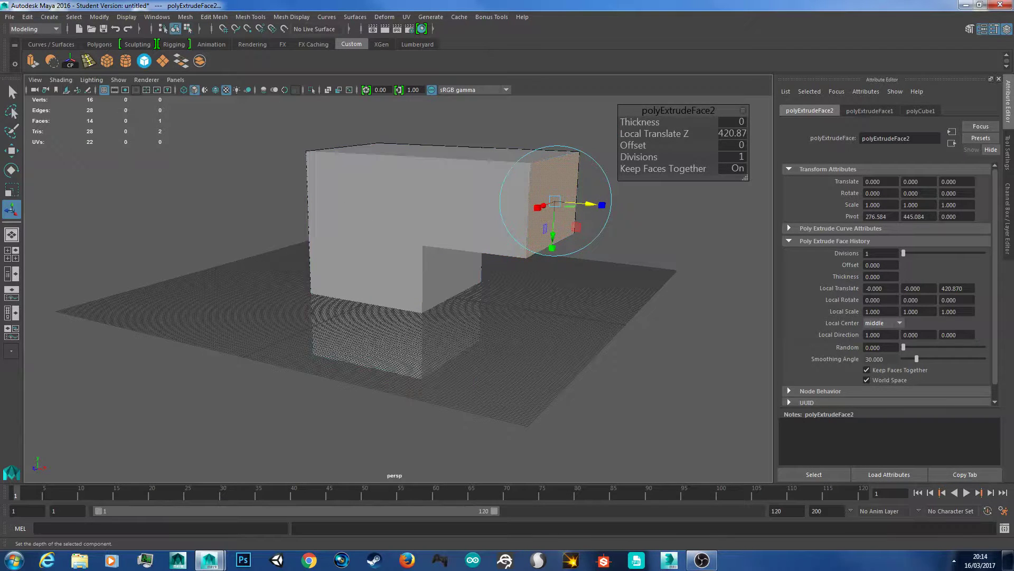
pyautogui.rightClick(370, 180)
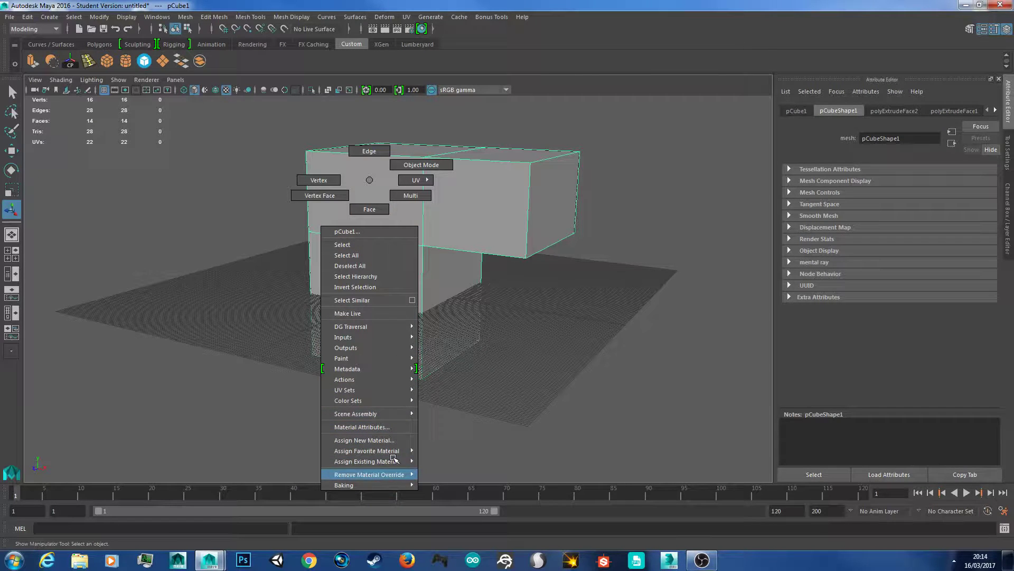
pyautogui.moveTo(391, 462)
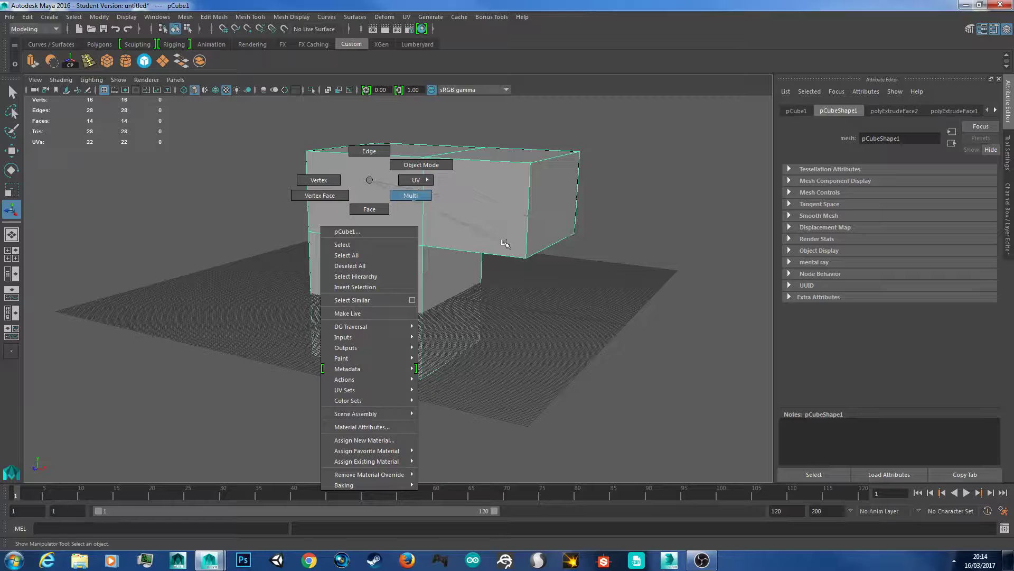
pyautogui.click(443, 471)
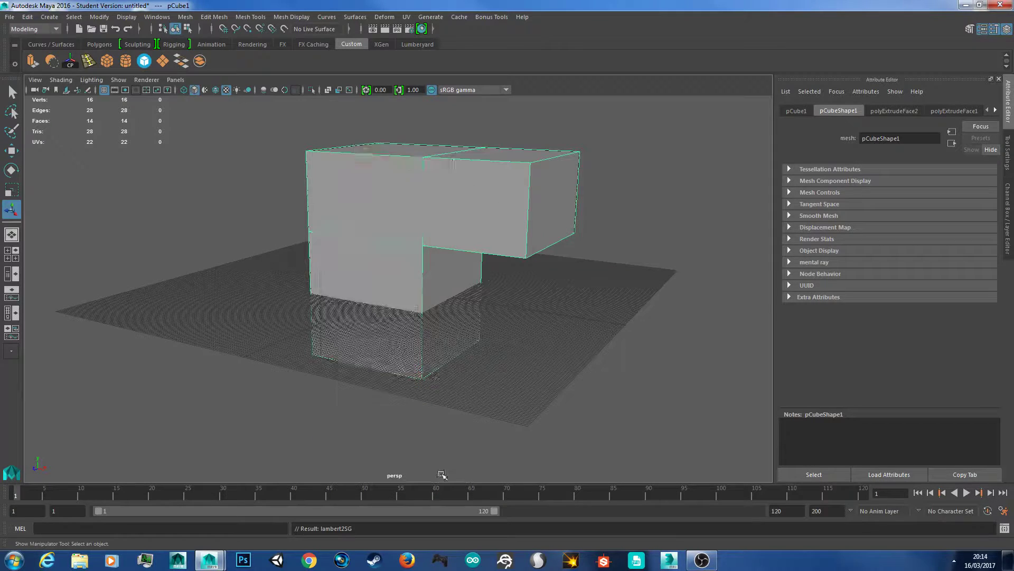
# - Check the wood texture on the extruded faces, open the mesh in the UV Editor and turn off the checker pattern behind its UV layout
pyautogui.scroll(2, 485, 288)
pyautogui.scroll(1, 485, 287)
pyautogui.keyDown('alt'); pyautogui.moveTo(555, 294); pyautogui.dragTo(354, 290); pyautogui.keyUp('alt')
pyautogui.scroll(-3, 430, 317)
pyautogui.keyDown('alt'); pyautogui.moveTo(430, 317); pyautogui.dragTo(637, 285); pyautogui.keyUp('alt')
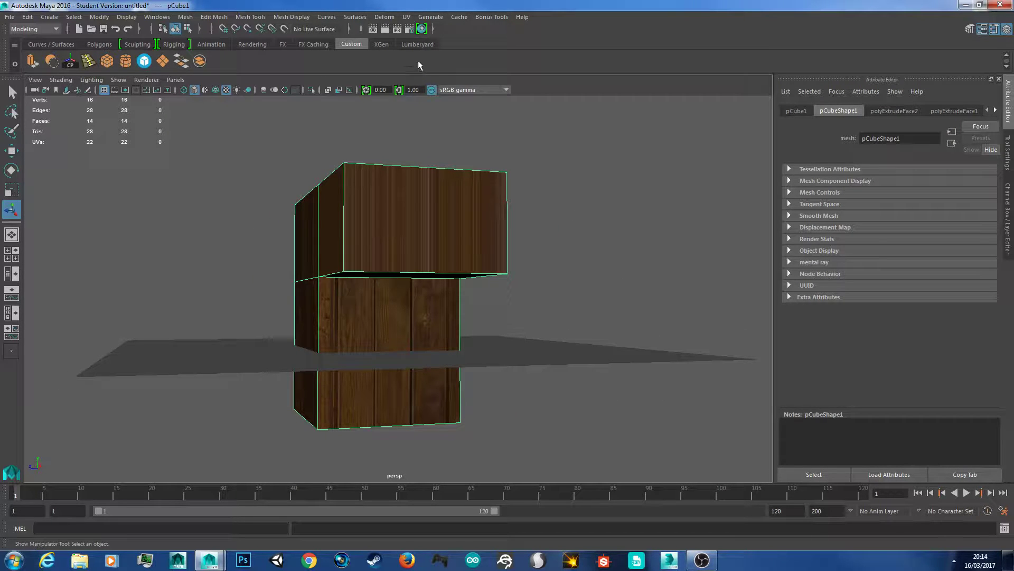
pyautogui.click(406, 16)
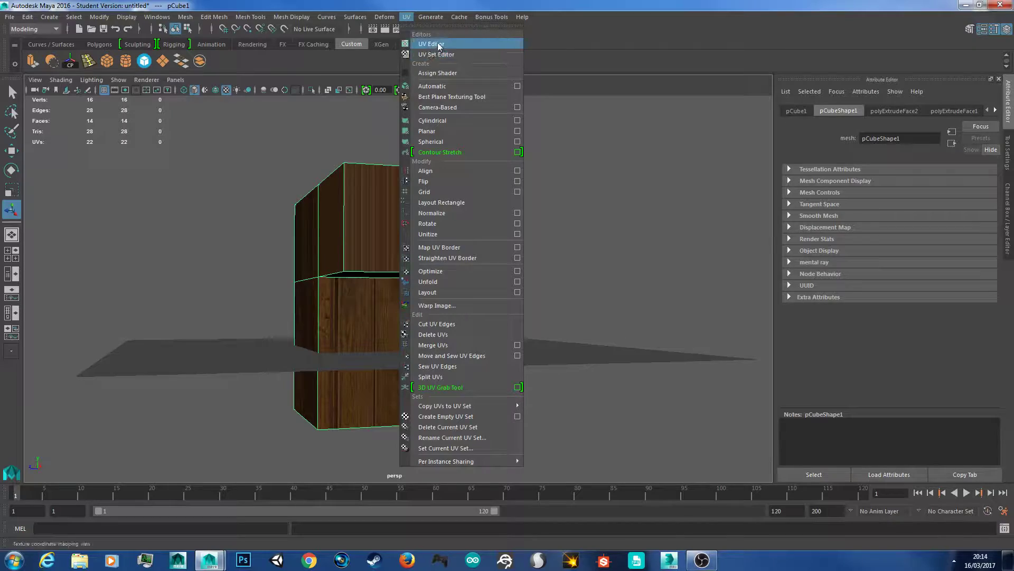
pyautogui.click(437, 45)
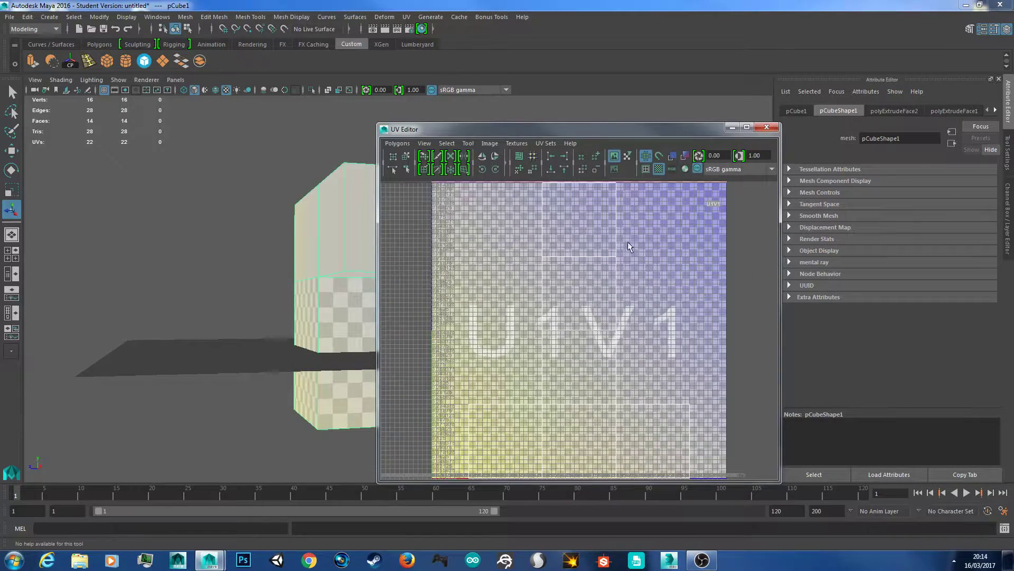
pyautogui.click(658, 168)
pyautogui.scroll(-1, 653, 217)
pyautogui.scroll(-2, 639, 243)
pyautogui.scroll(2, 632, 259)
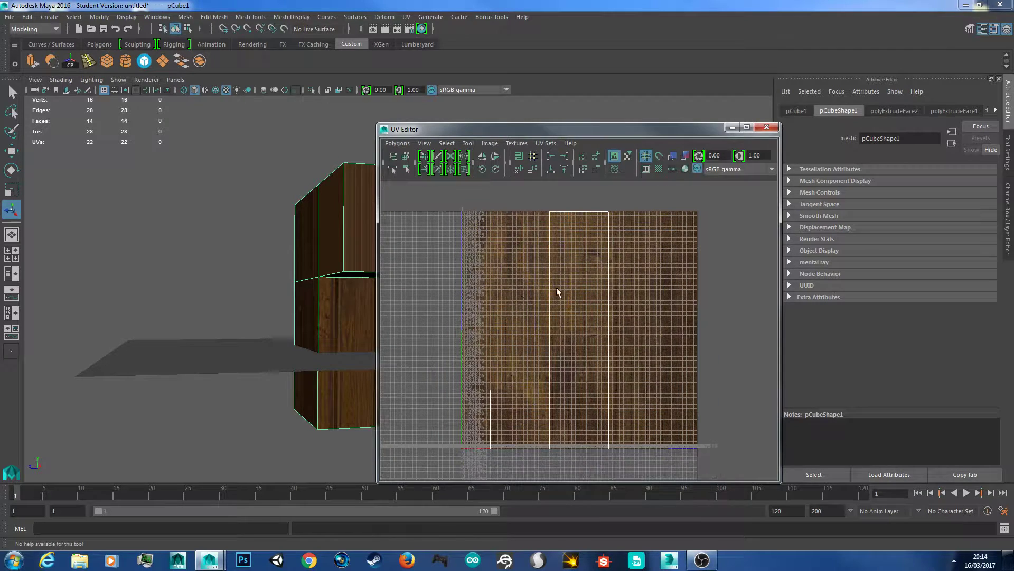
pyautogui.scroll(-1, 531, 319)
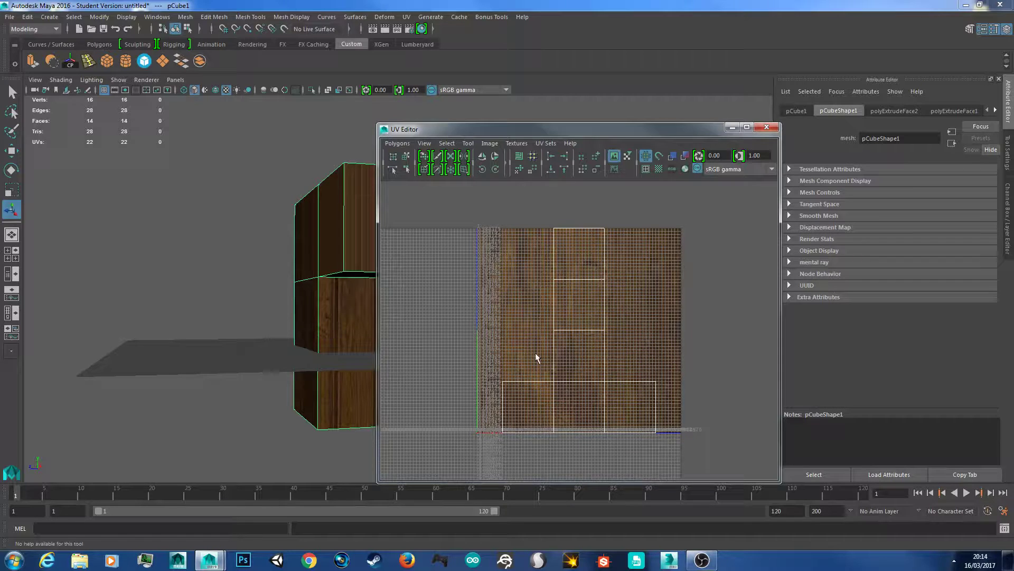
# - Move the UV Editor clear of the model and apply automatic UV mapping to the whole extruded mesh
pyautogui.keyDown('alt'); pyautogui.moveTo(284, 317); pyautogui.dragTo(335, 319); pyautogui.keyUp('alt')
pyautogui.keyDown('alt'); pyautogui.moveTo(261, 331); pyautogui.dragTo(317, 281); pyautogui.keyUp('alt')
pyautogui.moveTo(406, 122); pyautogui.dragTo(523, 105)
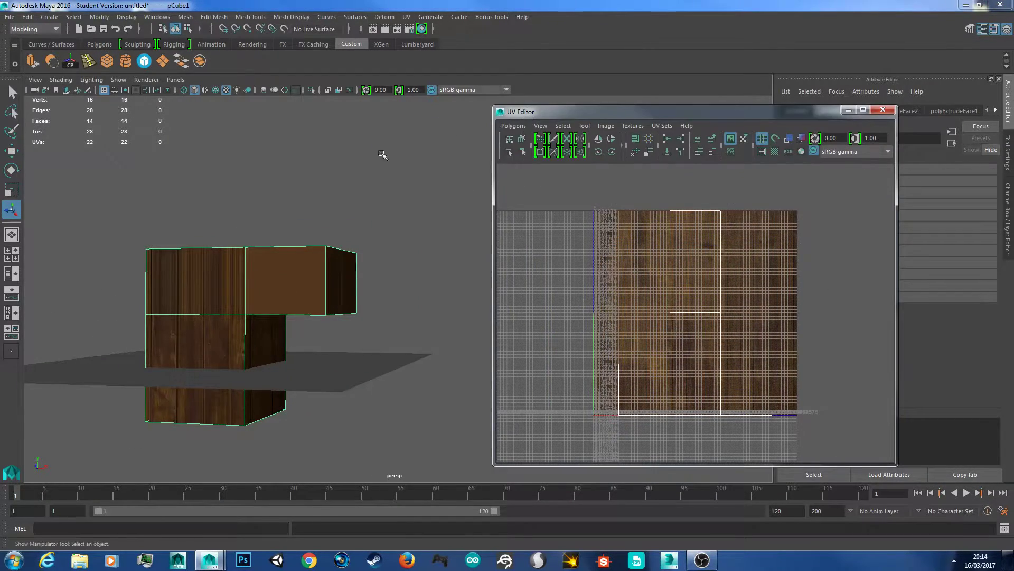
pyautogui.keyDown('alt'); pyautogui.moveTo(285, 297); pyautogui.dragTo(421, 304); pyautogui.keyUp('alt')
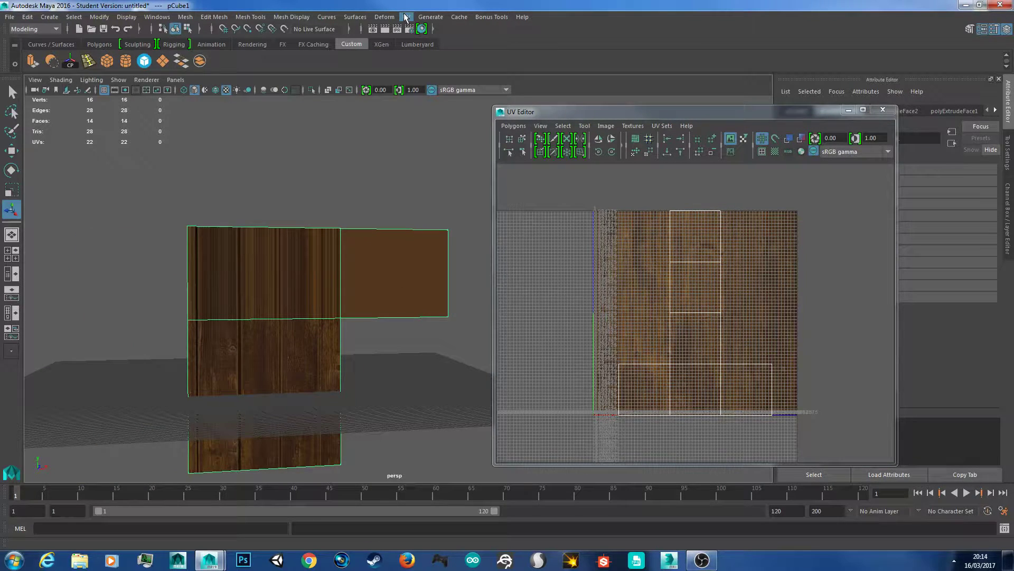
pyautogui.click(406, 17)
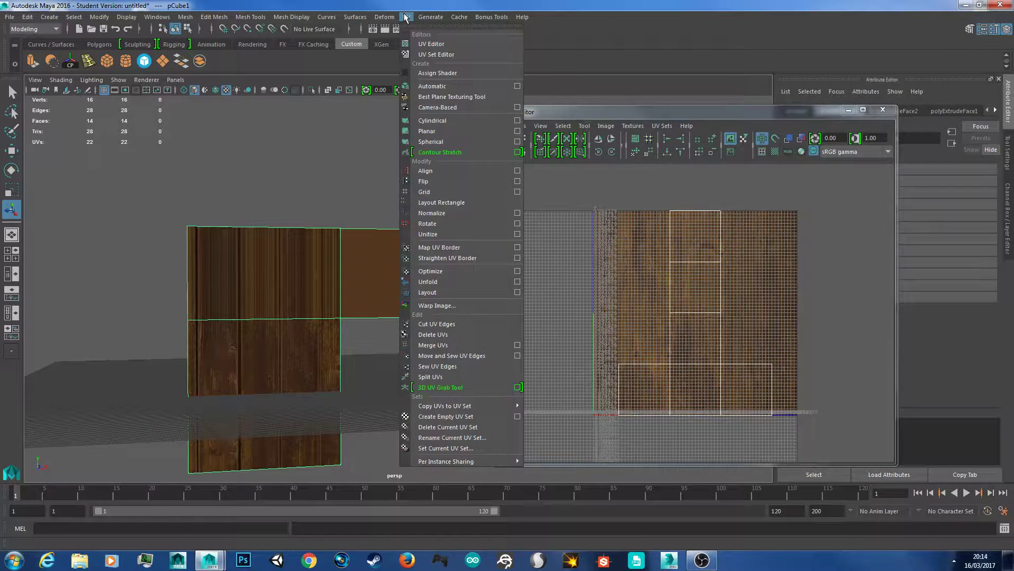
pyautogui.click(420, 86)
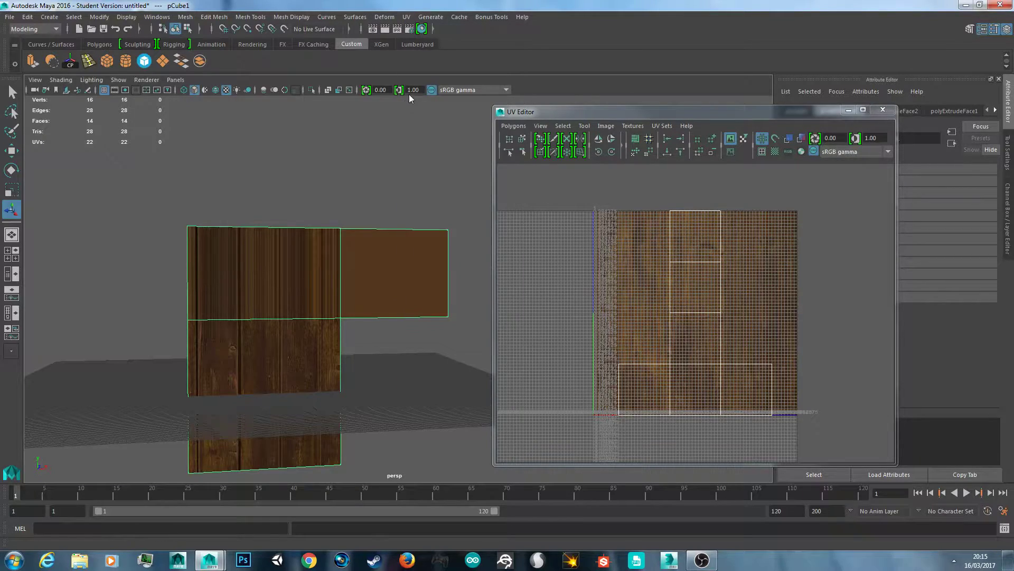
# - Select individual faces to compare them with the new UV layout, return to object mode and examine the remapped wood texture
pyautogui.scroll(-3, 389, 241)
pyautogui.click(452, 309)
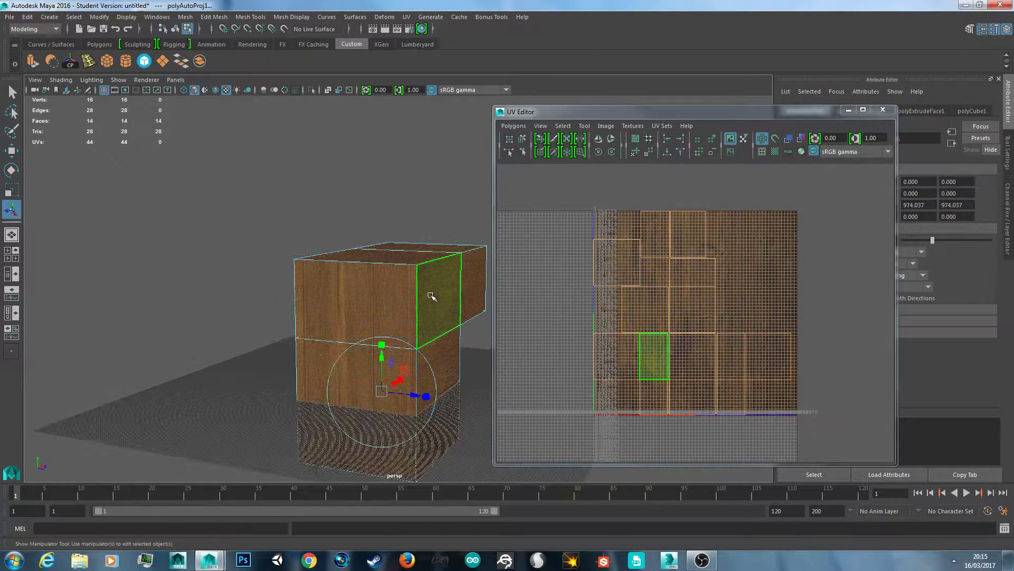
pyautogui.keyDown('alt'); pyautogui.moveTo(456, 307); pyautogui.dragTo(323, 300); pyautogui.keyUp('alt')
pyautogui.click(296, 309)
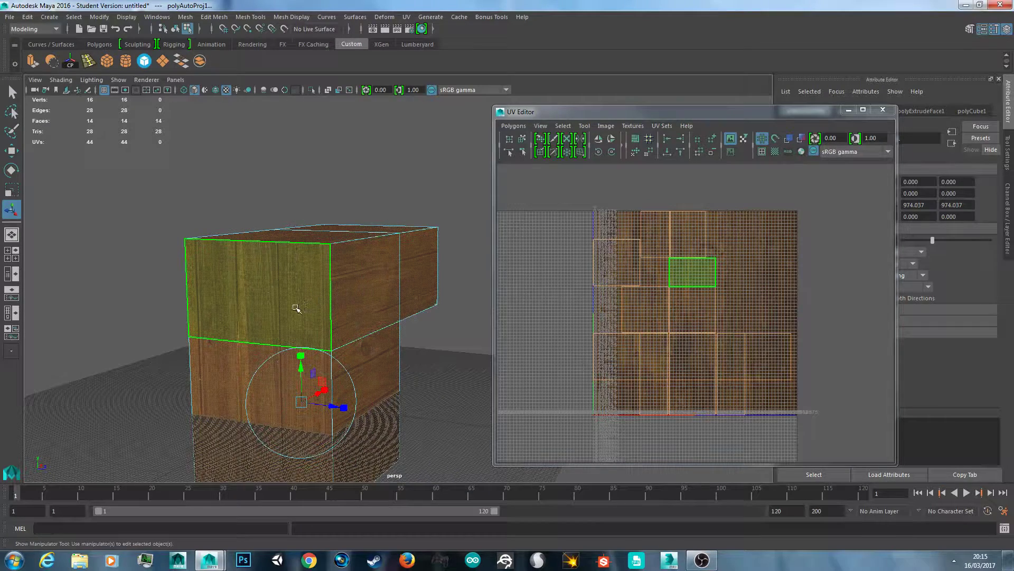
pyautogui.rightClick(296, 309)
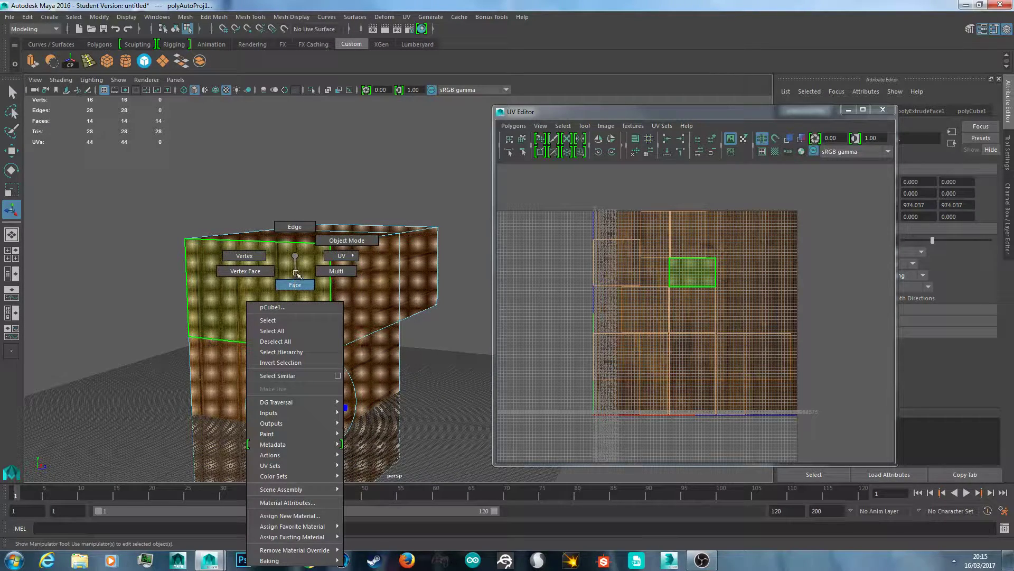
pyautogui.click(342, 233)
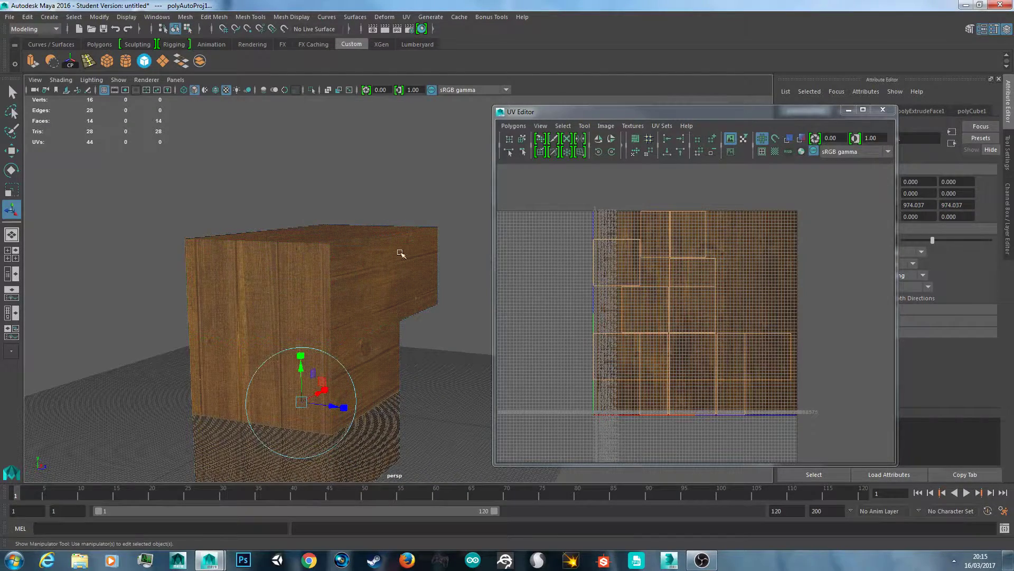
pyautogui.keyDown('alt'); pyautogui.moveTo(455, 285); pyautogui.dragTo(268, 290); pyautogui.keyUp('alt')
pyautogui.keyDown('alt'); pyautogui.moveTo(375, 300); pyautogui.dragTo(498, 312); pyautogui.keyUp('alt')
pyautogui.keyDown('alt'); pyautogui.moveTo(433, 300); pyautogui.dragTo(296, 289, button='middle'); pyautogui.keyUp('alt')
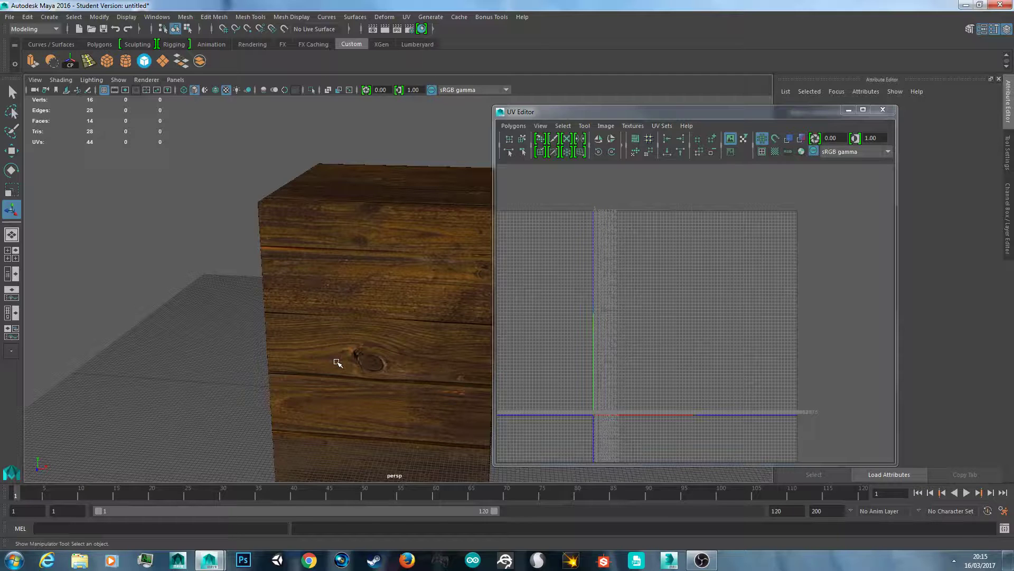
# - Reselect the mesh, move the UV Editor further off the model and switch the UV Editor to shell selection
pyautogui.click(458, 304)
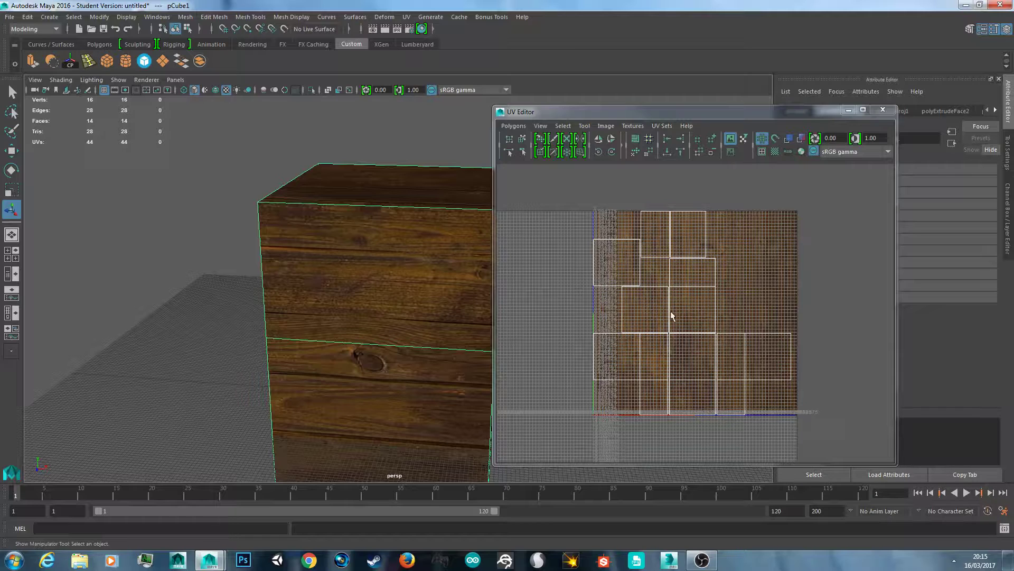
pyautogui.moveTo(682, 280); pyautogui.dragTo(623, 260, button='right')
pyautogui.click(650, 251)
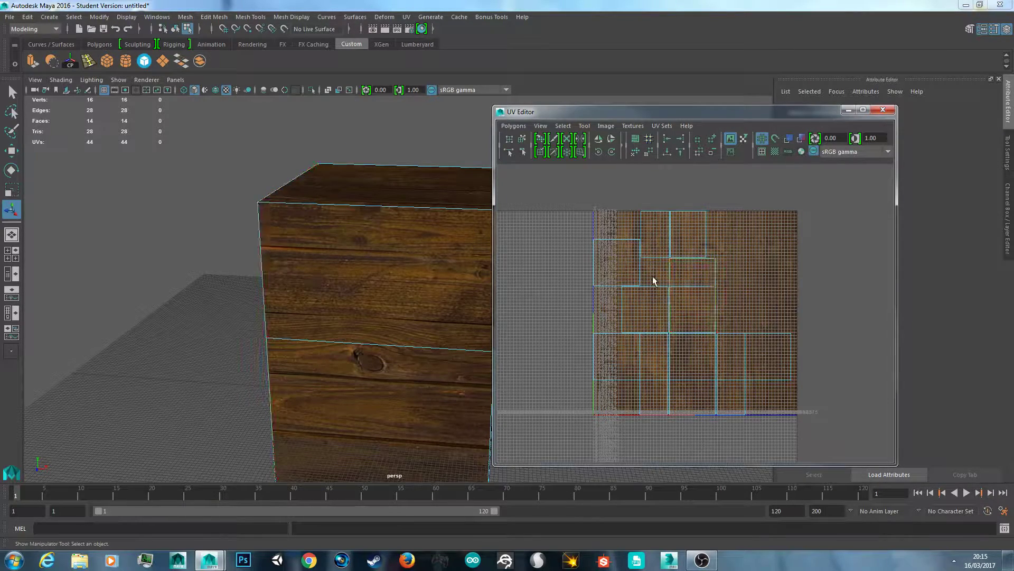
pyautogui.moveTo(606, 112); pyautogui.dragTo(674, 87)
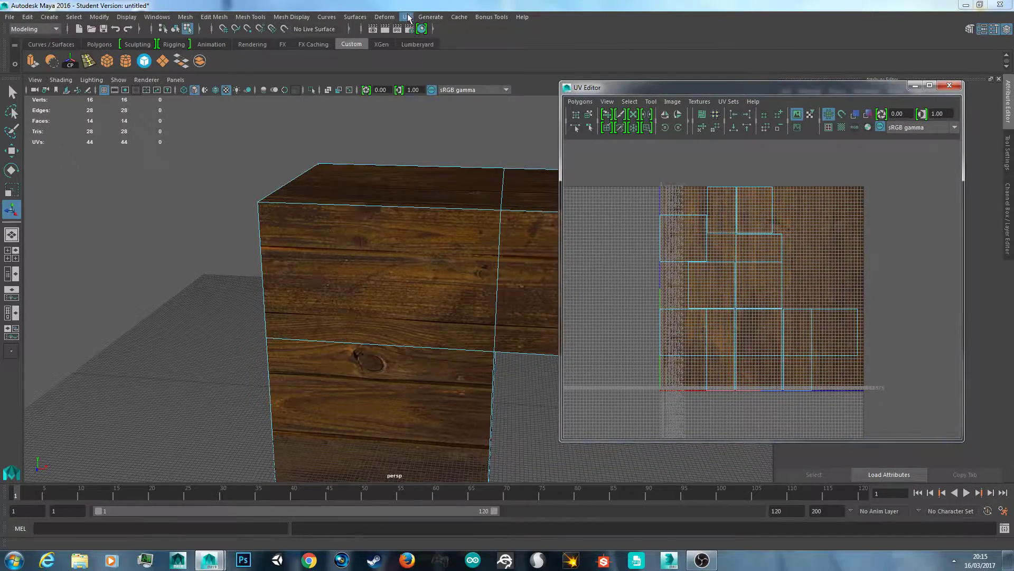
pyautogui.click(406, 16)
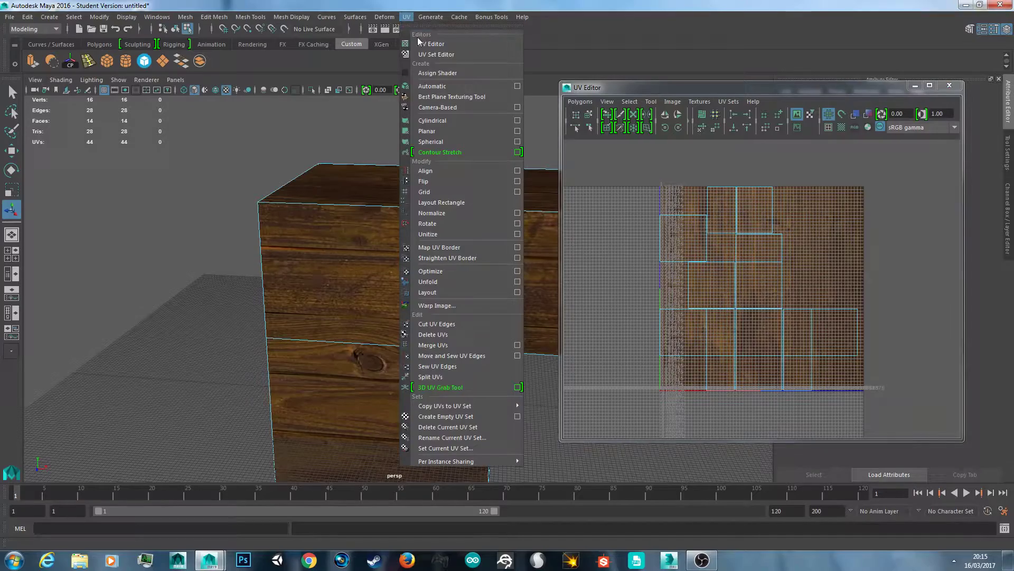
pyautogui.click(660, 89)
pyautogui.scroll(-3, 477, 279)
pyautogui.scroll(1, 470, 277)
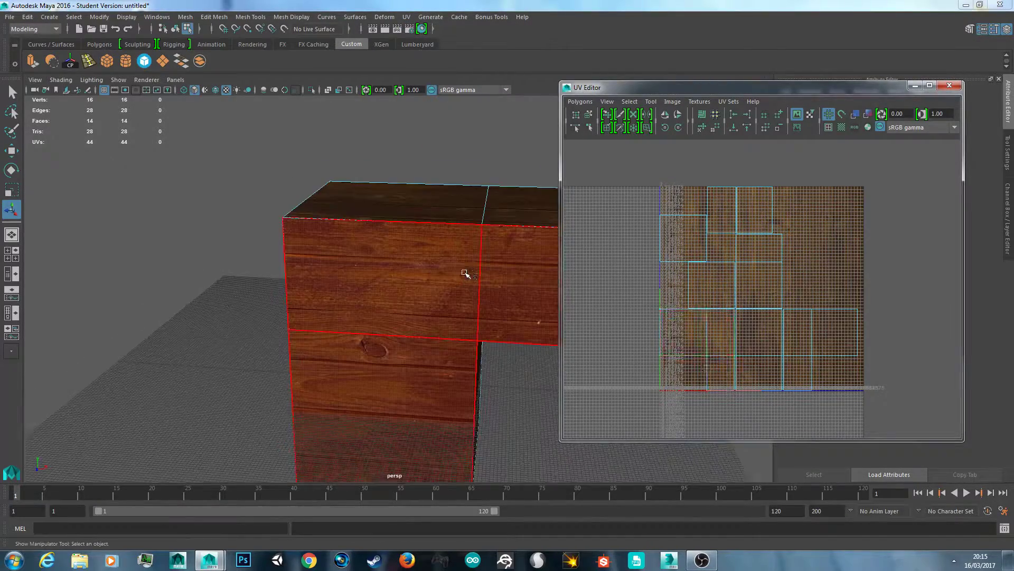
pyautogui.keyDown('alt'); pyautogui.moveTo(465, 275); pyautogui.dragTo(371, 237, button='middle'); pyautogui.keyUp('alt')
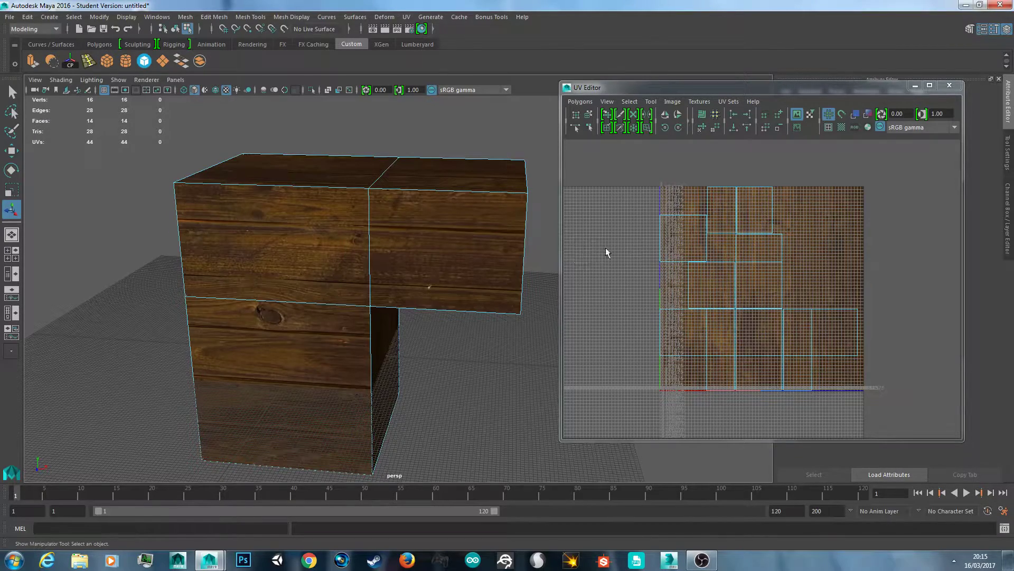
pyautogui.moveTo(645, 285); pyautogui.dragTo(614, 262, button='right')
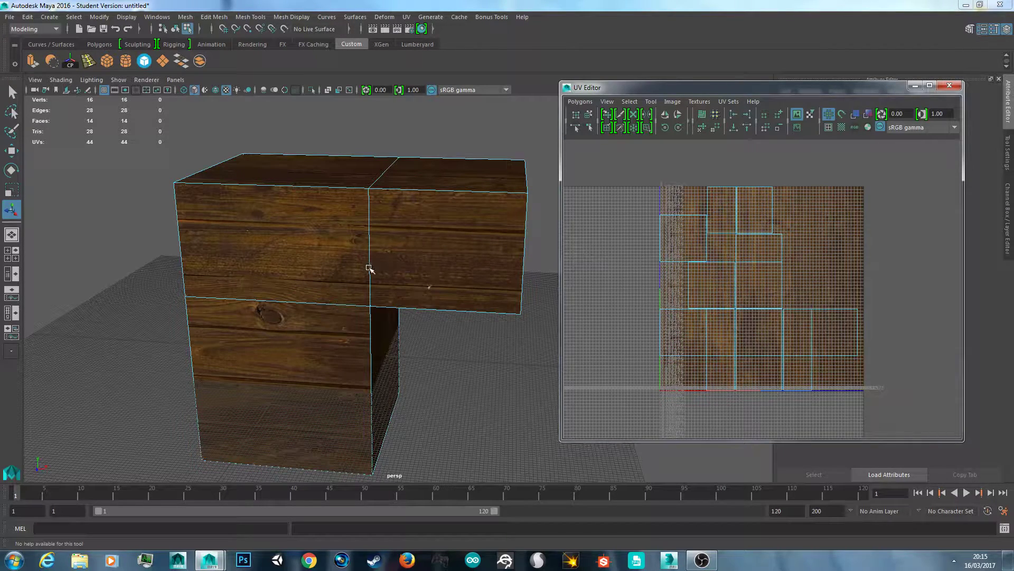
# - Select the UV shell of one L-shaped side and move it to the empty upper-right corner of the wood texture
pyautogui.scroll(-2, 386, 263)
pyautogui.keyDown('alt'); pyautogui.moveTo(398, 271); pyautogui.dragTo(482, 339); pyautogui.keyUp('alt')
pyautogui.click(390, 257)
pyautogui.click(426, 297)
pyautogui.click(388, 274)
pyautogui.keyDown('alt'); pyautogui.moveTo(677, 340); pyautogui.dragTo(632, 339, button='right'); pyautogui.keyUp('alt')
pyautogui.keyDown('alt'); pyautogui.moveTo(396, 311); pyautogui.dragTo(477, 266); pyautogui.keyUp('alt')
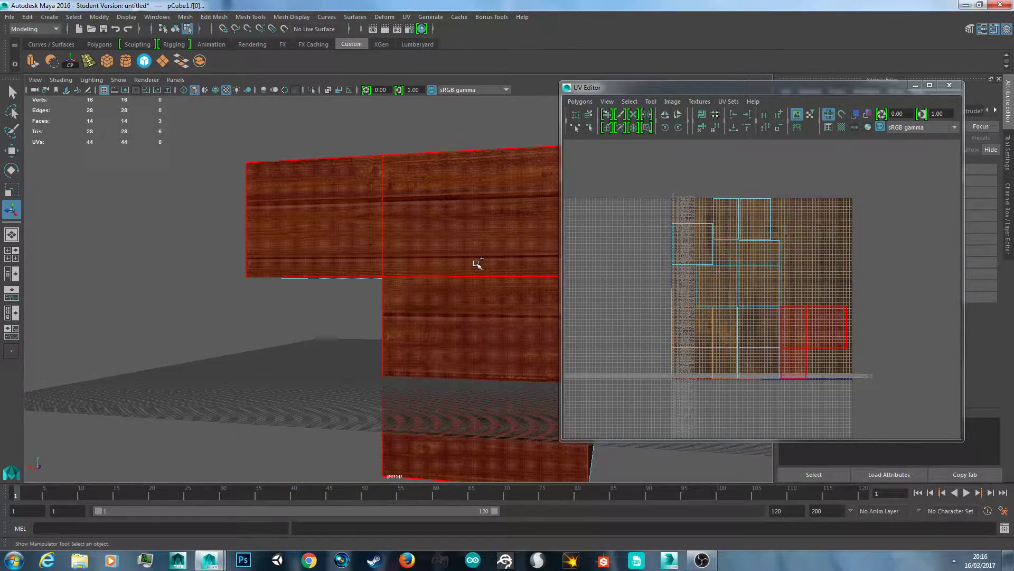
pyautogui.keyDown('alt'); pyautogui.moveTo(534, 330); pyautogui.dragTo(277, 338); pyautogui.keyUp('alt')
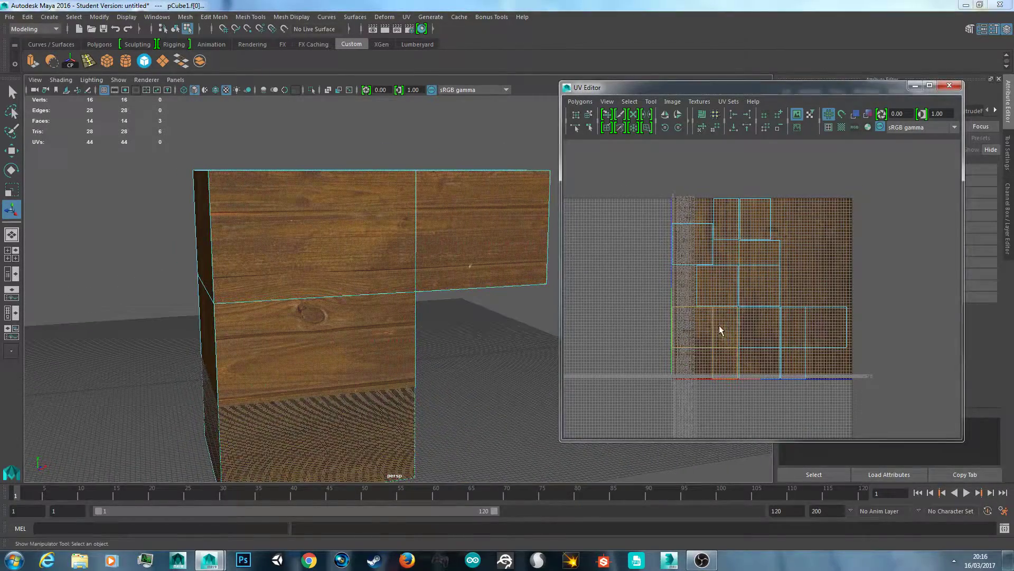
pyautogui.press('w')
pyautogui.moveTo(721, 336); pyautogui.dragTo(812, 247)
pyautogui.click(439, 379)
# - Select the UV shell of the adjoining two-face side and rotate it 90 degrees clockwise so its planks run horizontally
pyautogui.keyDown('alt'); pyautogui.moveTo(439, 379); pyautogui.dragTo(490, 371); pyautogui.keyUp('alt')
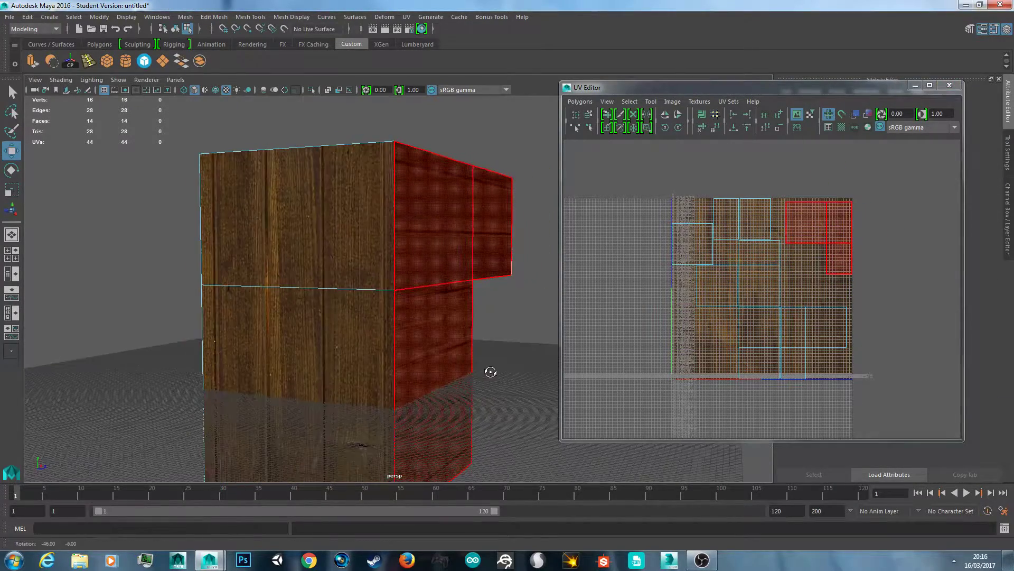
pyautogui.scroll(2, 490, 373)
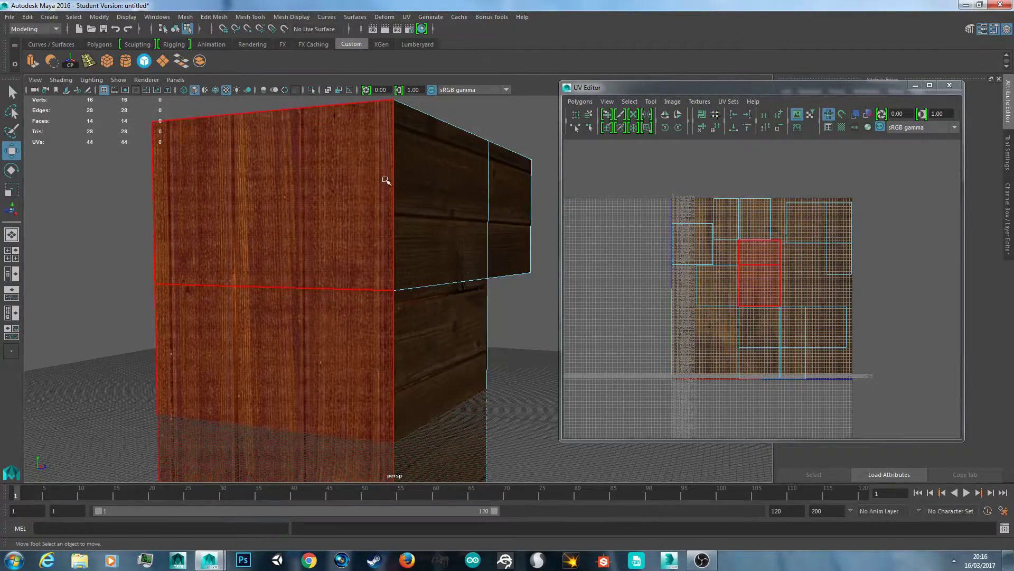
pyautogui.click(280, 285)
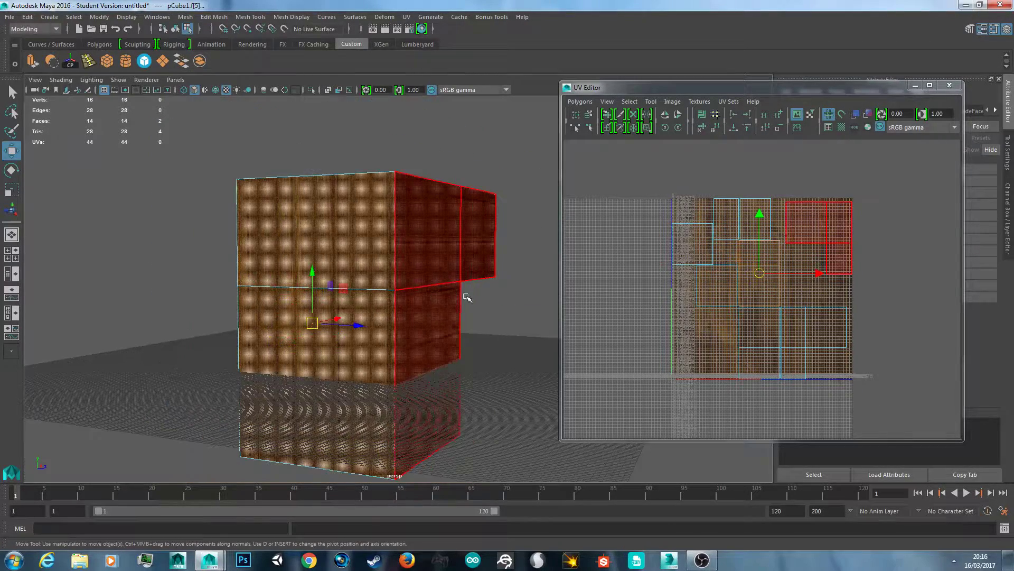
pyautogui.scroll(-3, 502, 303)
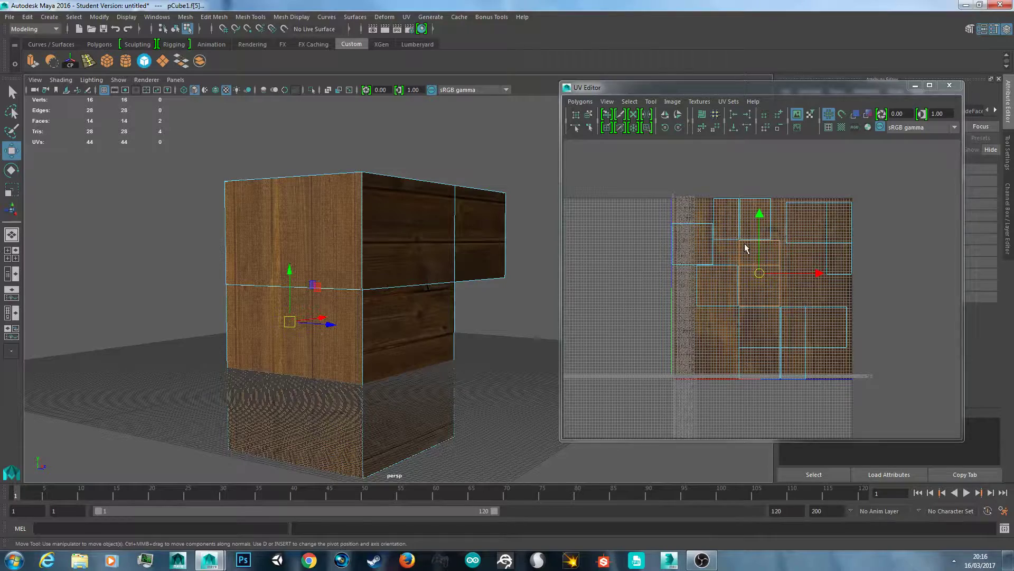
pyautogui.press('e')
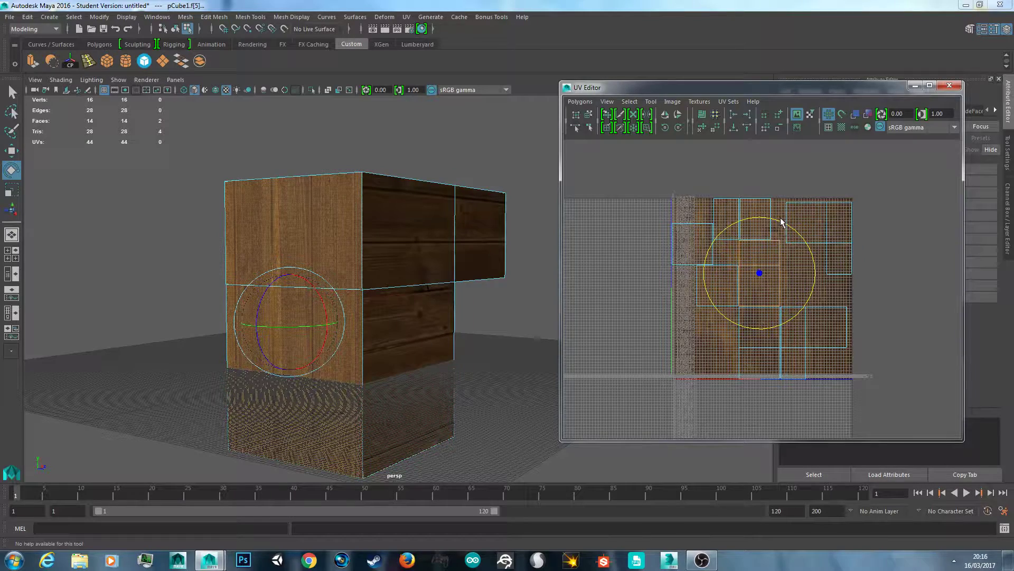
pyautogui.moveTo(778, 219); pyautogui.dragTo(849, 299)
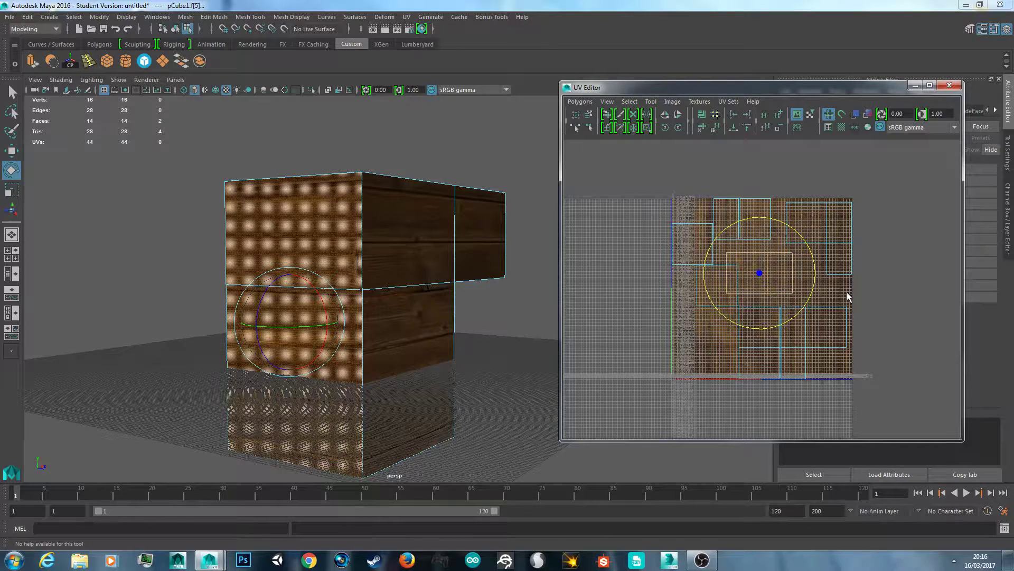
# - Examine how the rotated wood grain lines up with the neighbouring side along the model's vertical corner
pyautogui.press('w')
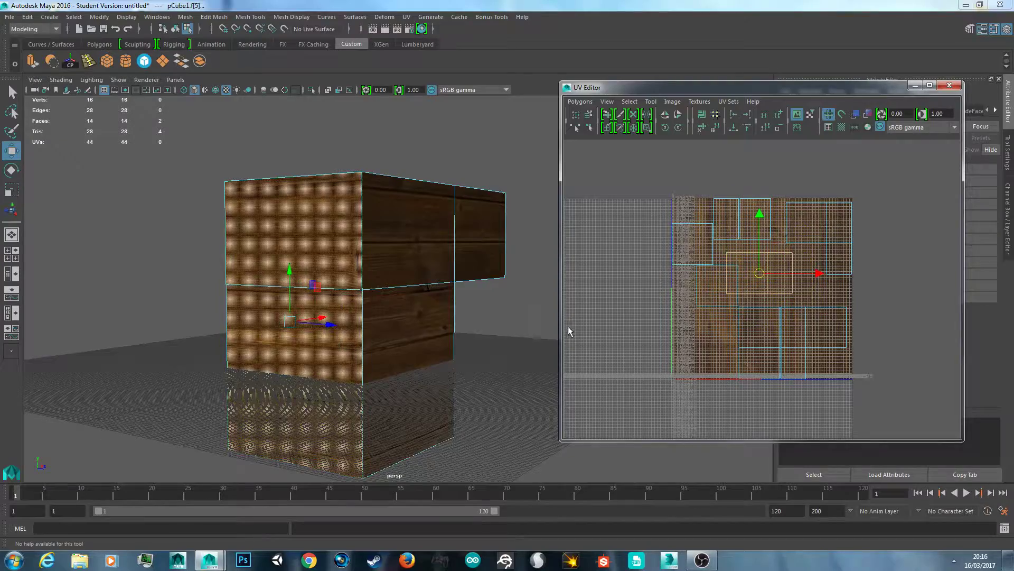
pyautogui.click(476, 332)
pyautogui.scroll(5, 475, 332)
pyautogui.click(525, 311)
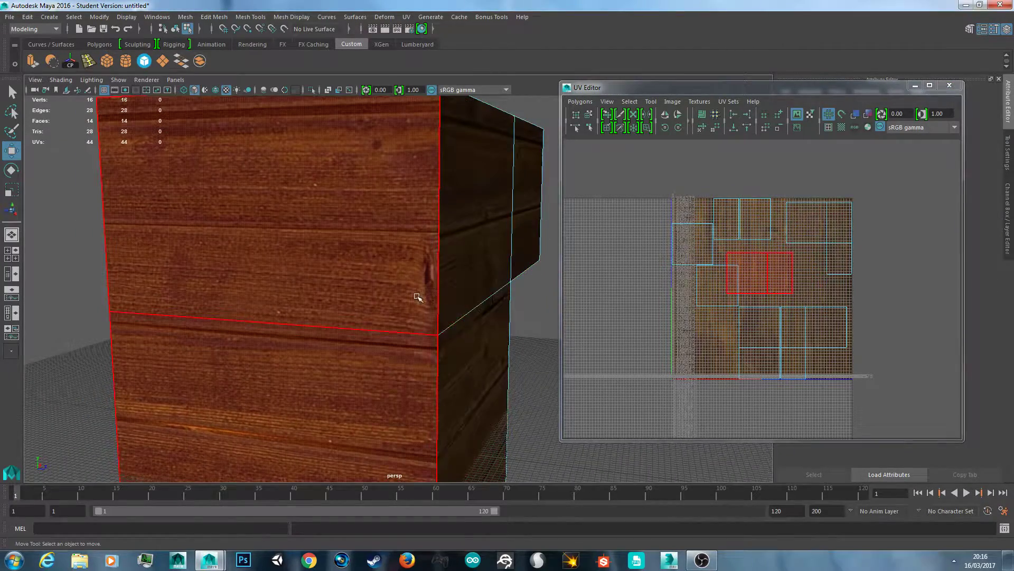
pyautogui.keyDown('alt'); pyautogui.moveTo(532, 348); pyautogui.dragTo(443, 328, button='middle'); pyautogui.keyUp('alt')
pyautogui.keyDown('alt'); pyautogui.moveTo(502, 332); pyautogui.dragTo(426, 319); pyautogui.keyUp('alt')
pyautogui.keyDown('alt'); pyautogui.moveTo(426, 320); pyautogui.dragTo(586, 363, button='middle'); pyautogui.keyUp('alt')
pyautogui.click(351, 210)
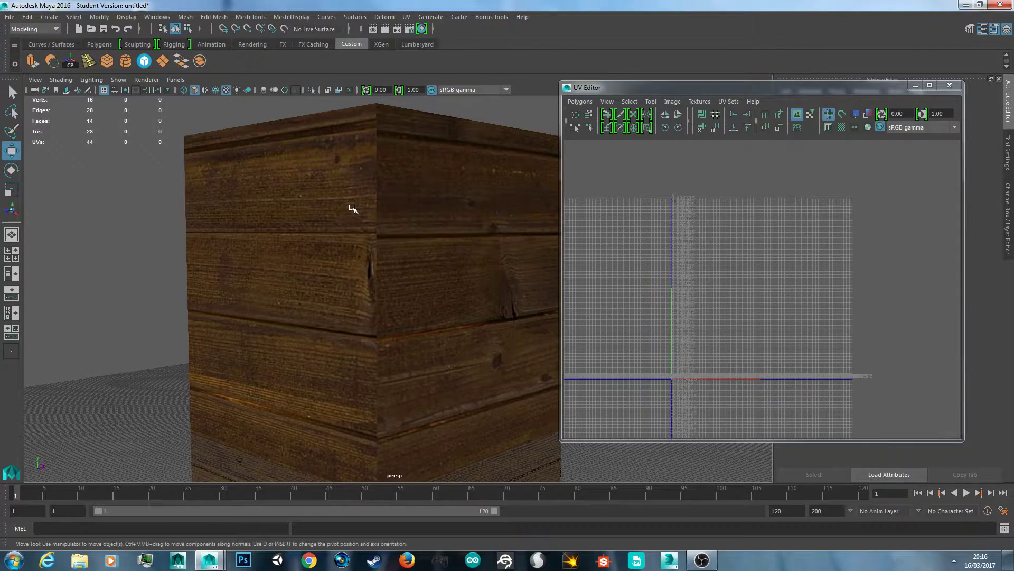
# - Reselect the rotated shell, move it up to the texture's upper edge and inspect the wood on that side
pyautogui.moveTo(345, 223); pyautogui.dragTo(432, 274, button='right')
pyautogui.click(344, 256)
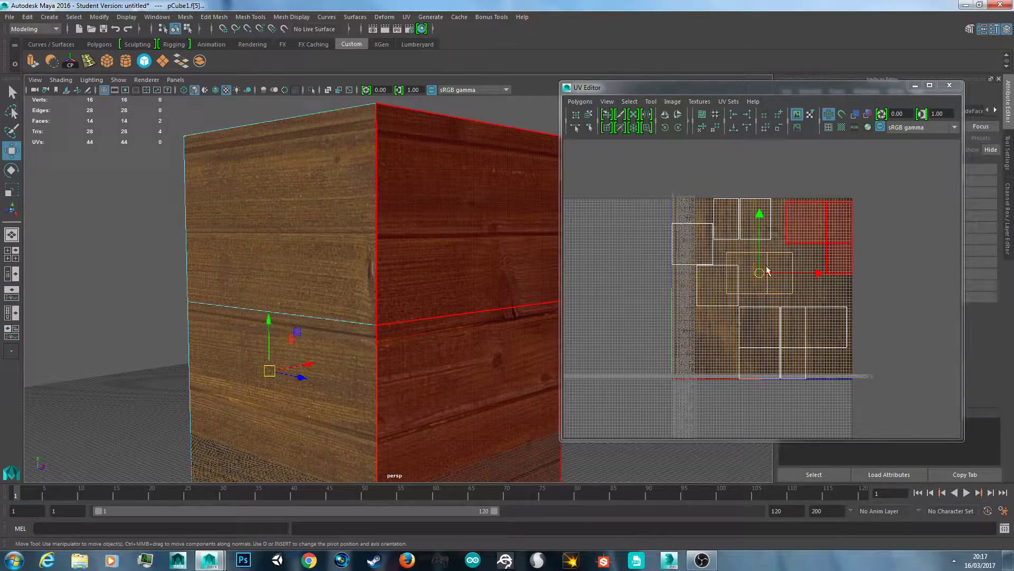
pyautogui.moveTo(760, 275); pyautogui.dragTo(754, 223)
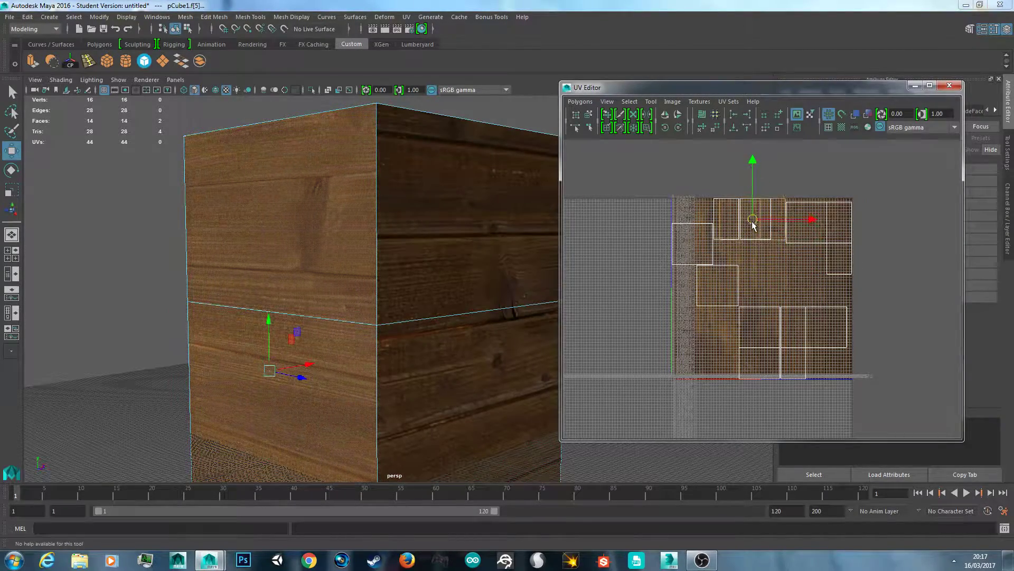
pyautogui.scroll(2, 880, 251)
pyautogui.scroll(-1, 880, 251)
pyautogui.scroll(-1, 482, 269)
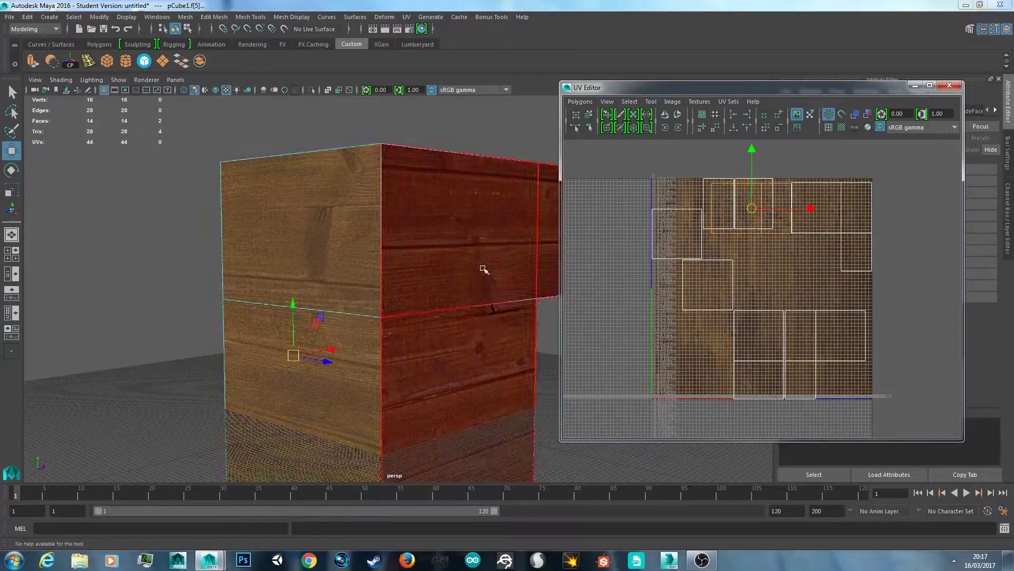
pyautogui.click(193, 199)
pyautogui.keyDown('alt'); pyautogui.moveTo(456, 294); pyautogui.dragTo(520, 297); pyautogui.keyUp('alt')
pyautogui.keyDown('alt'); pyautogui.moveTo(542, 287); pyautogui.dragTo(514, 276, button='middle'); pyautogui.keyUp('alt')
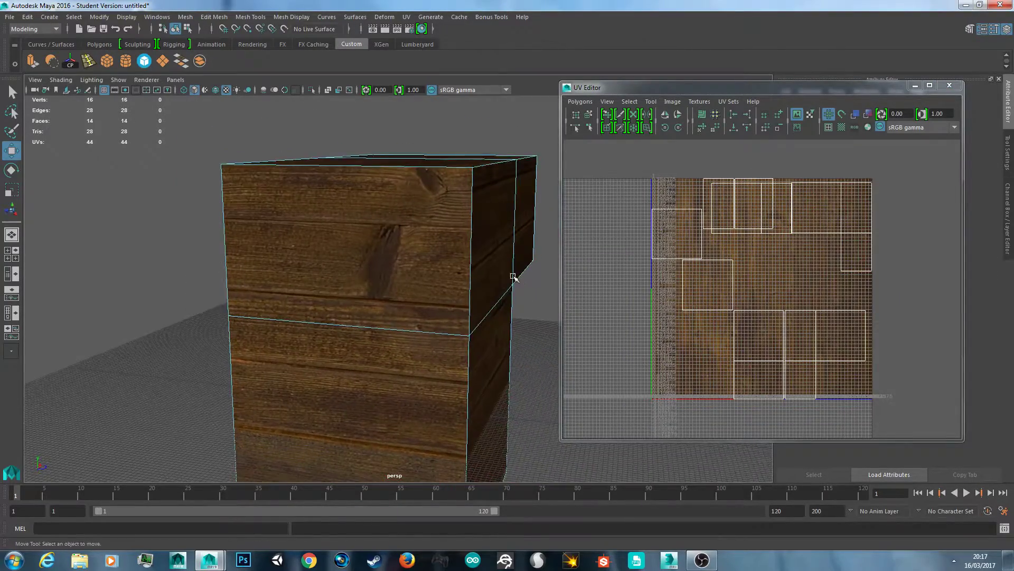
pyautogui.keyDown('alt'); pyautogui.moveTo(514, 276); pyautogui.dragTo(471, 258); pyautogui.keyUp('alt')
# - Select the rotated shell again, move it back down to the middle of the texture and switch to edge selection
pyautogui.rightClick(784, 205)
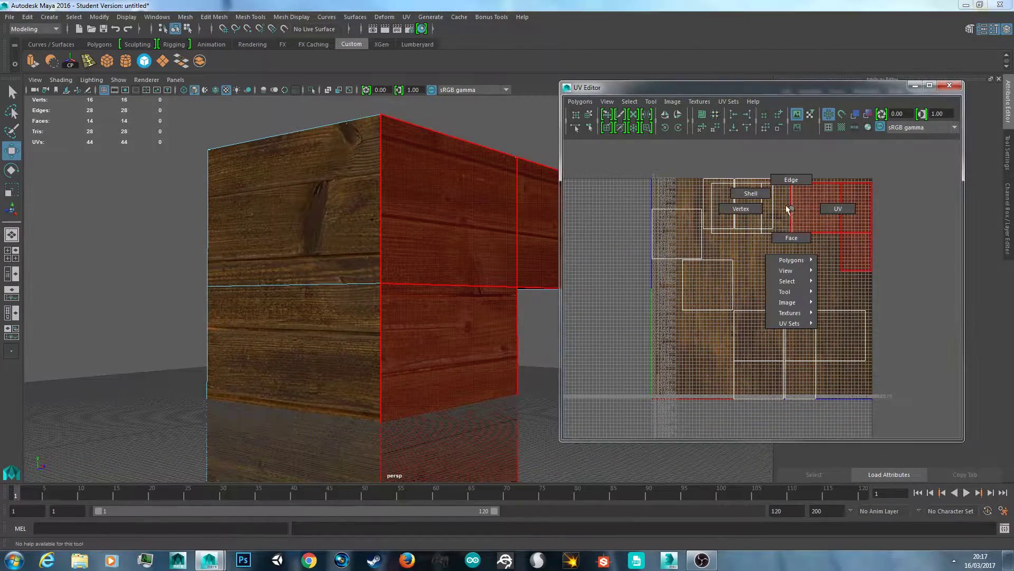
pyautogui.click(785, 235)
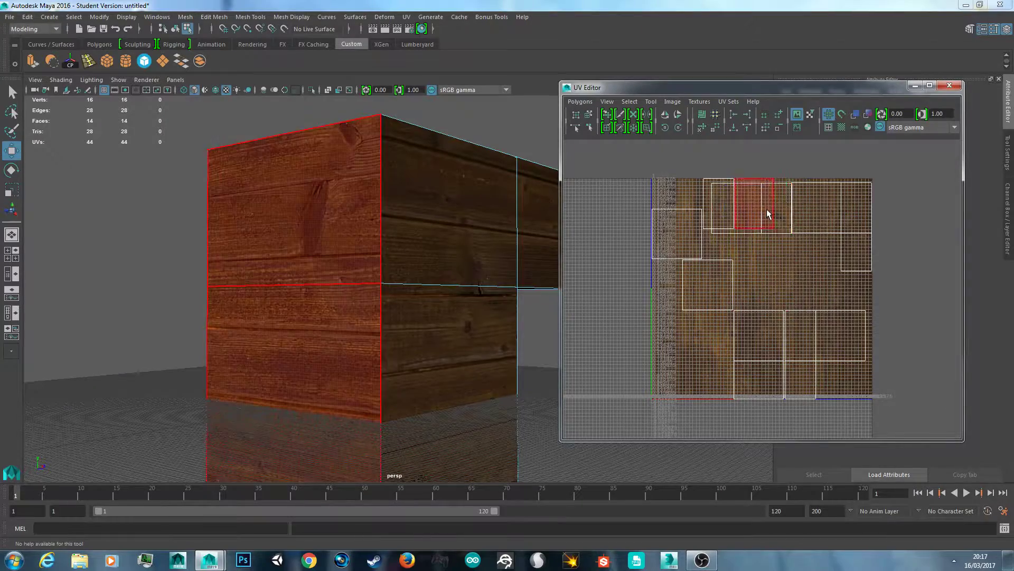
pyautogui.click(766, 211)
pyautogui.moveTo(765, 211); pyautogui.dragTo(768, 272)
pyautogui.rightClick(767, 273)
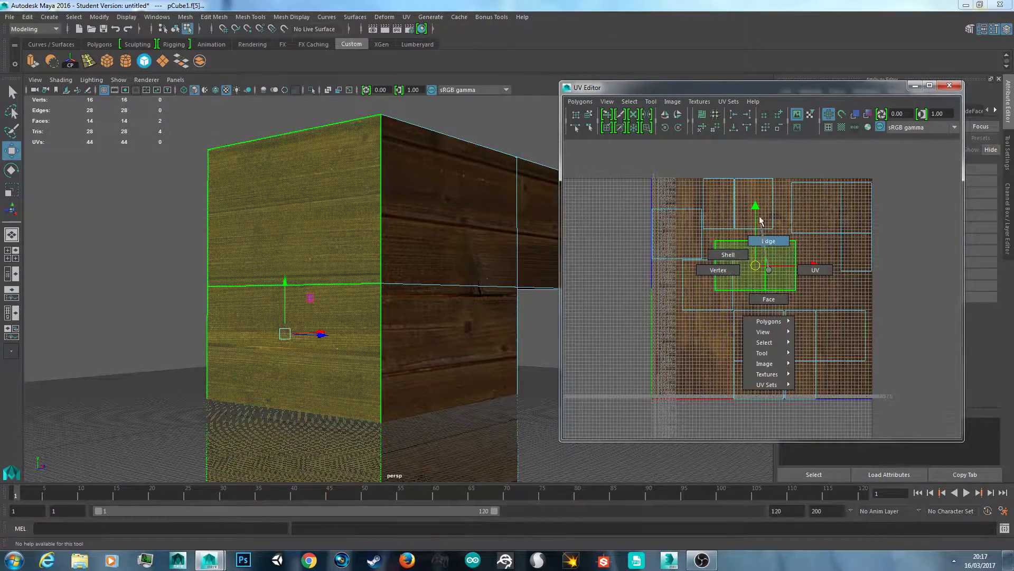
pyautogui.click(768, 239)
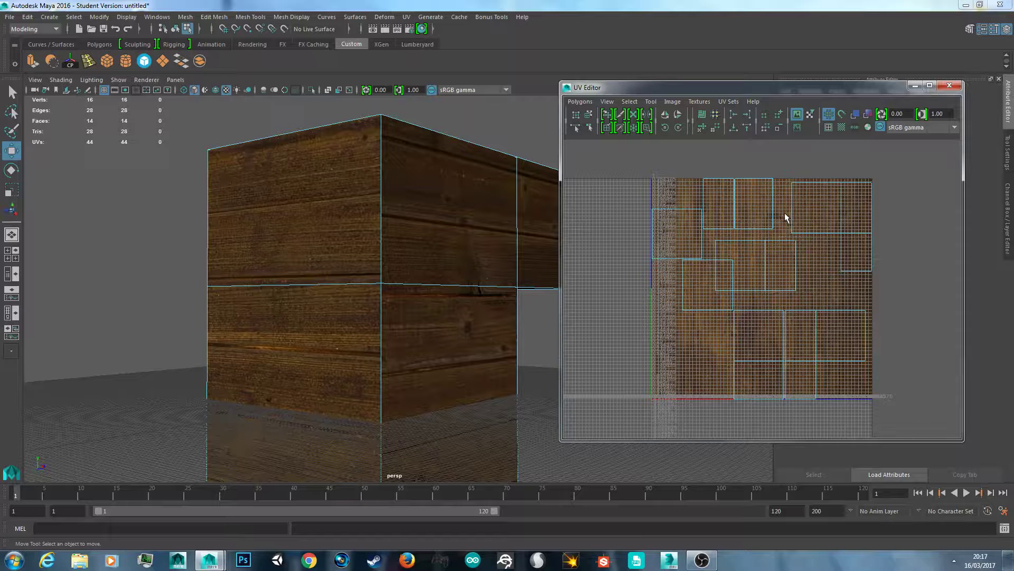
# - Identify the UV borders of the model's vertical corner edge and move the two-face shell directly above the adjoining side's shell
pyautogui.moveTo(380, 237); pyautogui.dragTo(390, 185, button='right')
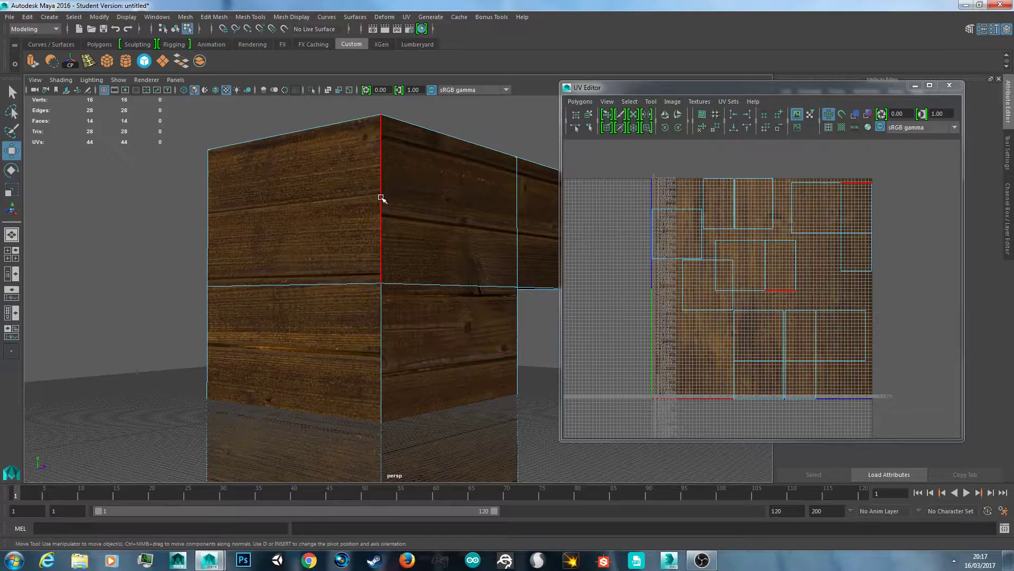
pyautogui.click(382, 198)
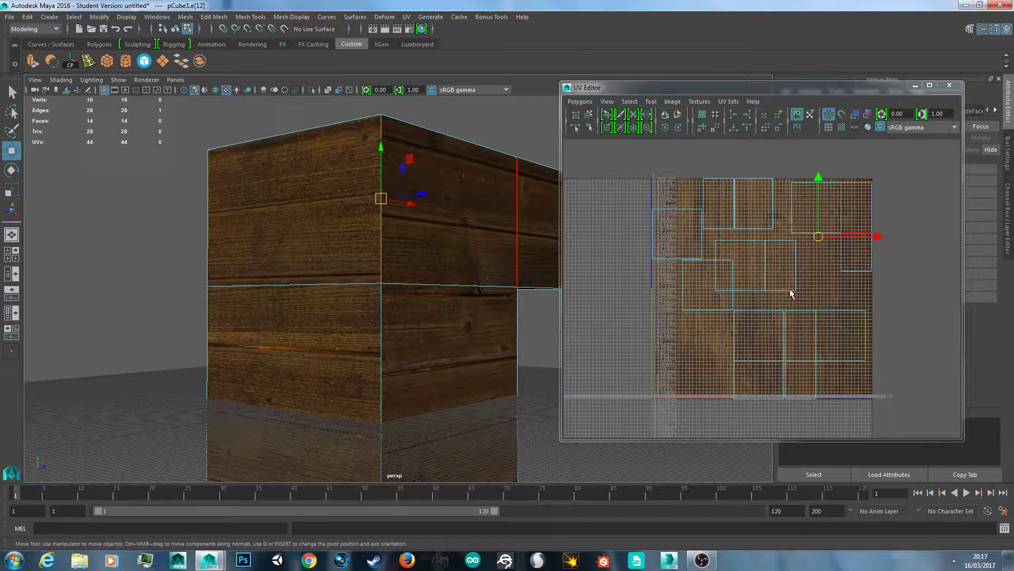
pyautogui.moveTo(777, 270)
pyautogui.mouseDown(button='right')
pyautogui.moveTo(760, 262)
pyautogui.moveTo(772, 260)
pyautogui.mouseUp(button='right')
pyautogui.click(772, 260)
pyautogui.moveTo(771, 261); pyautogui.dragTo(833, 159)
pyautogui.doubleClick(501, 358)
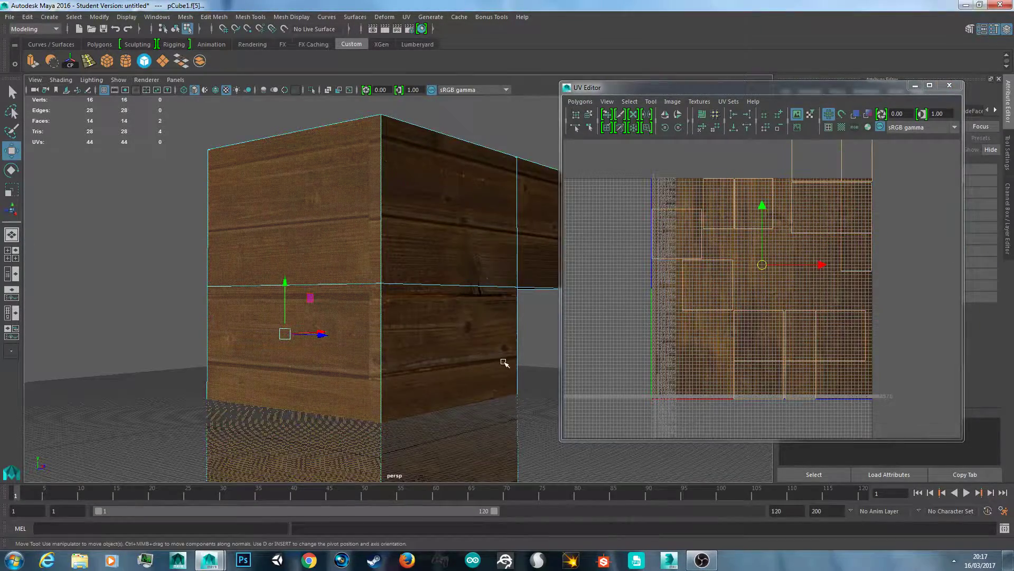
pyautogui.click(545, 315)
# - Return to object selection and inspect how the planks meet along the model's vertical corner
pyautogui.moveTo(396, 256); pyautogui.dragTo(449, 241, button='right')
pyautogui.scroll(3, 468, 270)
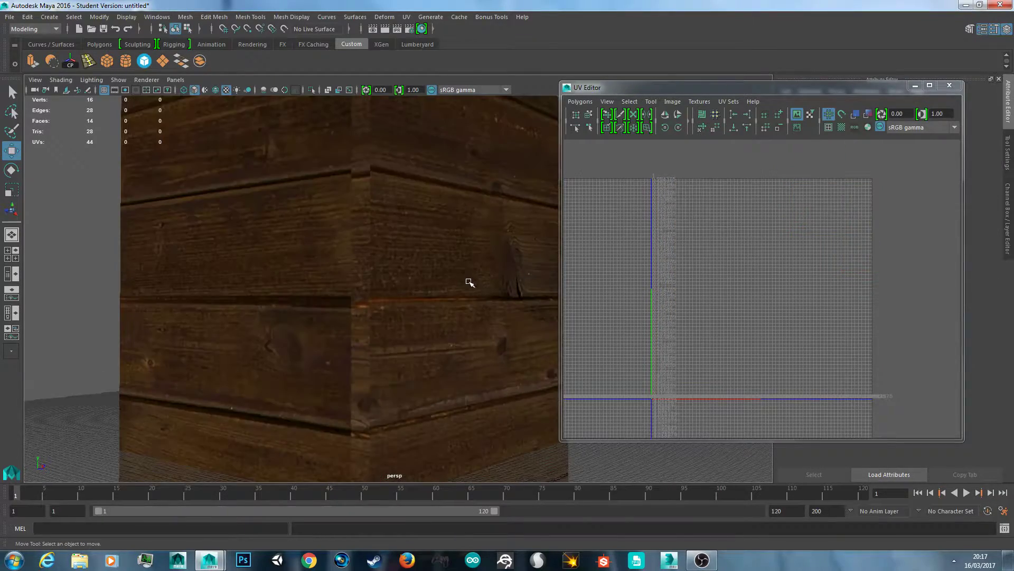
pyautogui.keyDown('alt'); pyautogui.moveTo(470, 283); pyautogui.dragTo(487, 286); pyautogui.keyUp('alt')
pyautogui.keyDown('alt'); pyautogui.moveTo(487, 286); pyautogui.dragTo(465, 297, button='middle'); pyautogui.keyUp('alt')
pyautogui.scroll(-5, 460, 297)
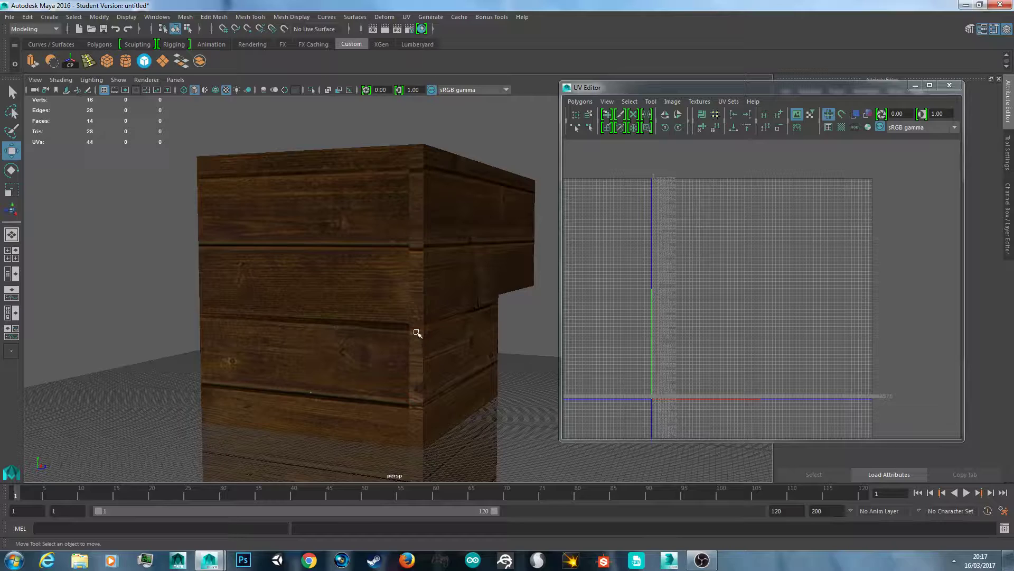
# - Select both stacked shells of the adjoining sides and move them down together until they lie inside the texture
pyautogui.click(421, 276)
pyautogui.moveTo(770, 228); pyautogui.dragTo(736, 213, button='right')
pyautogui.click(836, 202)
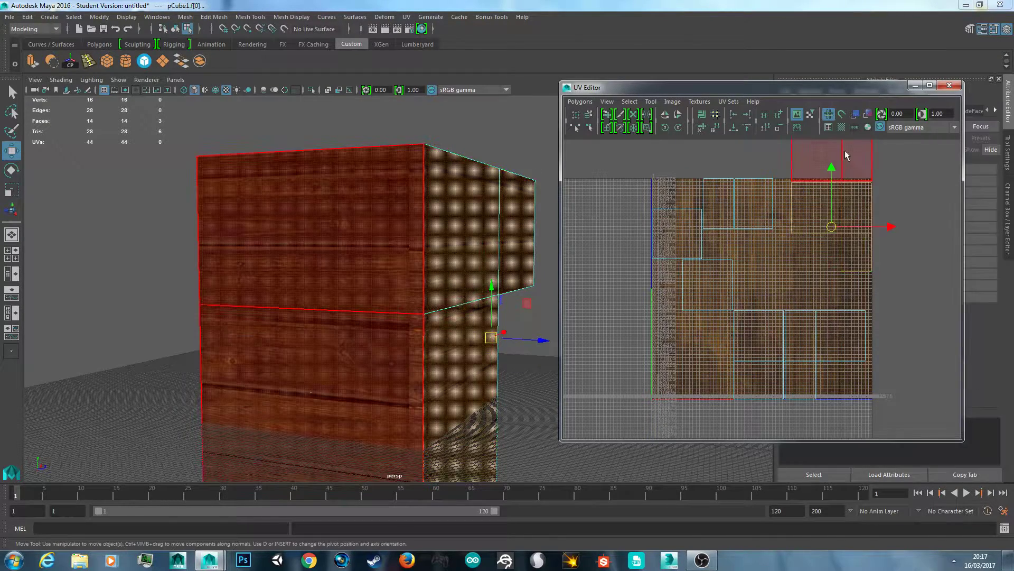
pyautogui.keyDown('shift'); pyautogui.click(845, 152); pyautogui.keyUp('shift')
pyautogui.moveTo(833, 142); pyautogui.dragTo(834, 196)
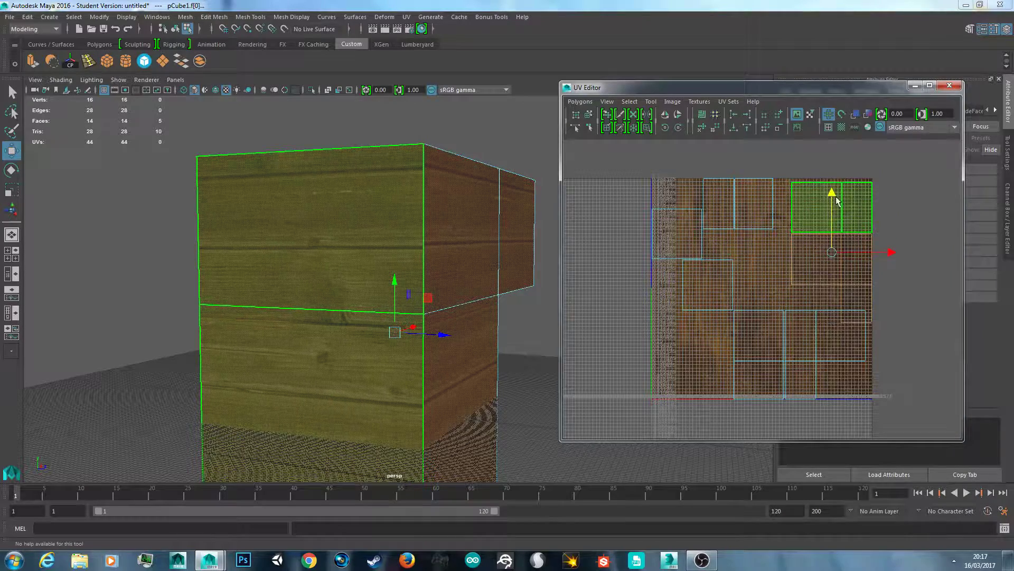
pyautogui.click(884, 252)
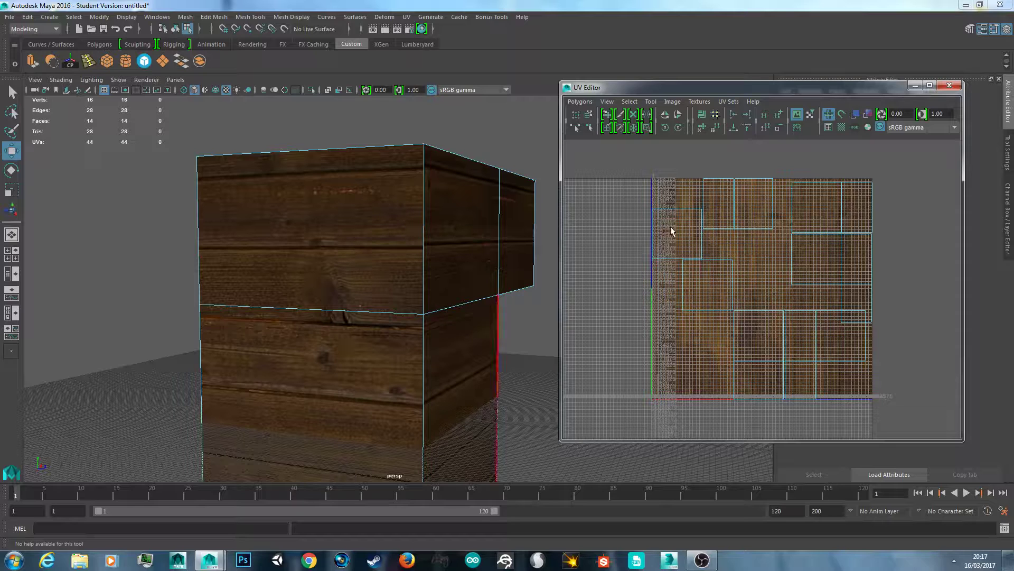
# - Select the upper shell, turn on point snapping and shift the shell slightly up and to the left
pyautogui.moveTo(761, 259); pyautogui.dragTo(724, 242, button='right')
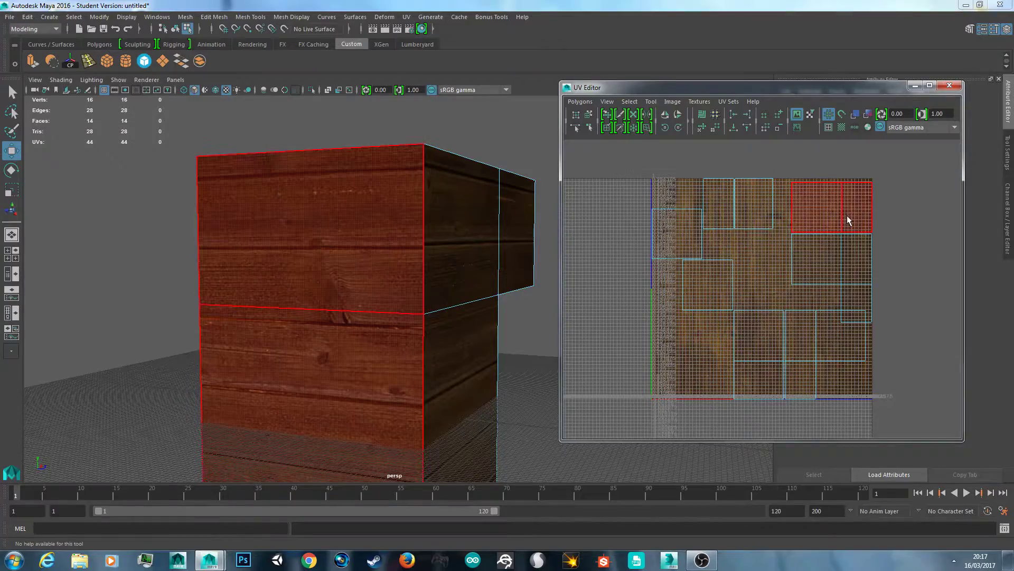
pyautogui.click(845, 215)
pyautogui.scroll(3, 915, 223)
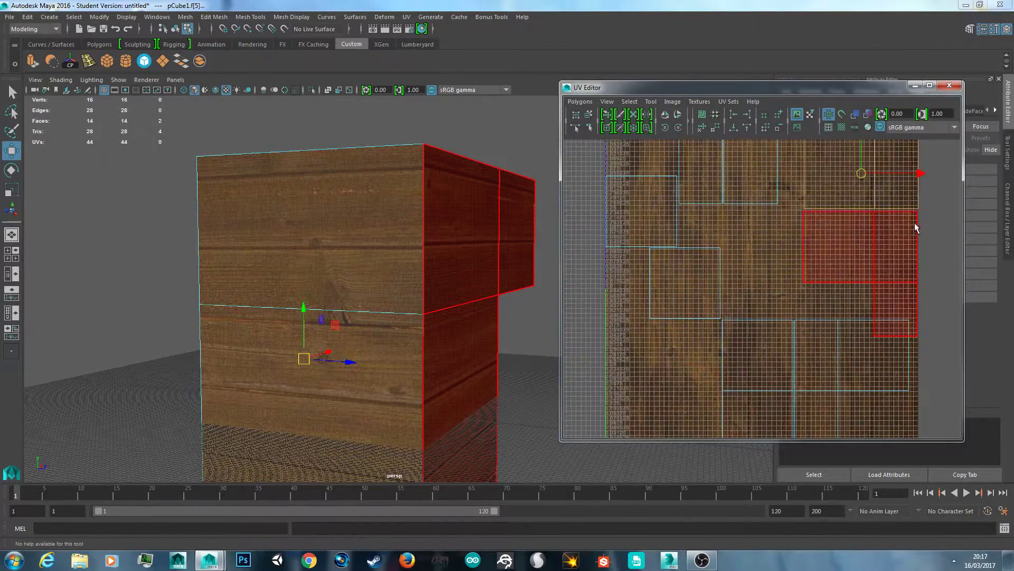
pyautogui.scroll(2, 918, 224)
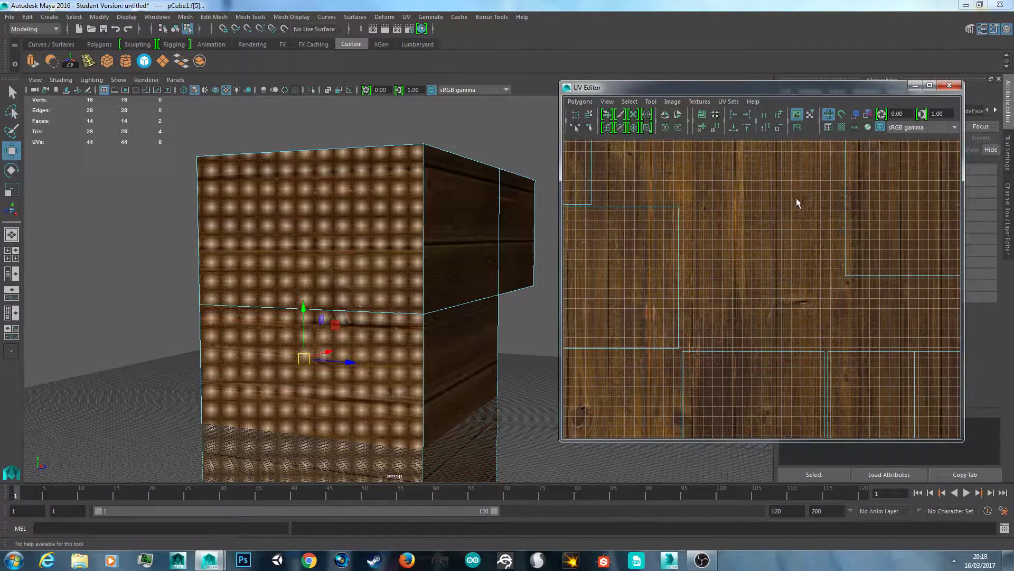
pyautogui.keyDown('alt'); pyautogui.moveTo(788, 188); pyautogui.dragTo(566, 321, button='middle'); pyautogui.keyUp('alt')
pyautogui.keyDown('alt'); pyautogui.moveTo(896, 251); pyautogui.dragTo(892, 301, button='middle'); pyautogui.keyUp('alt')
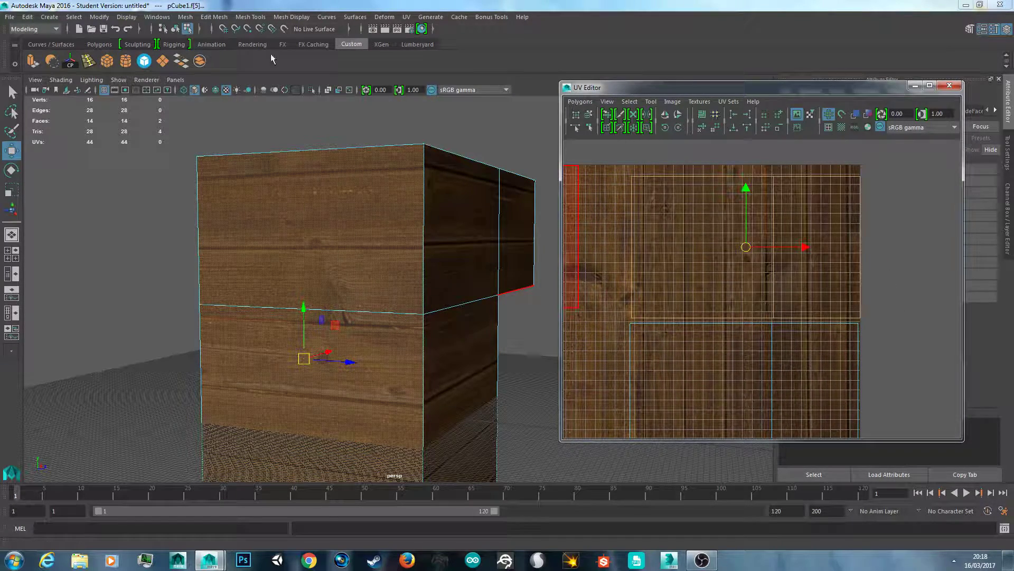
pyautogui.click(247, 29)
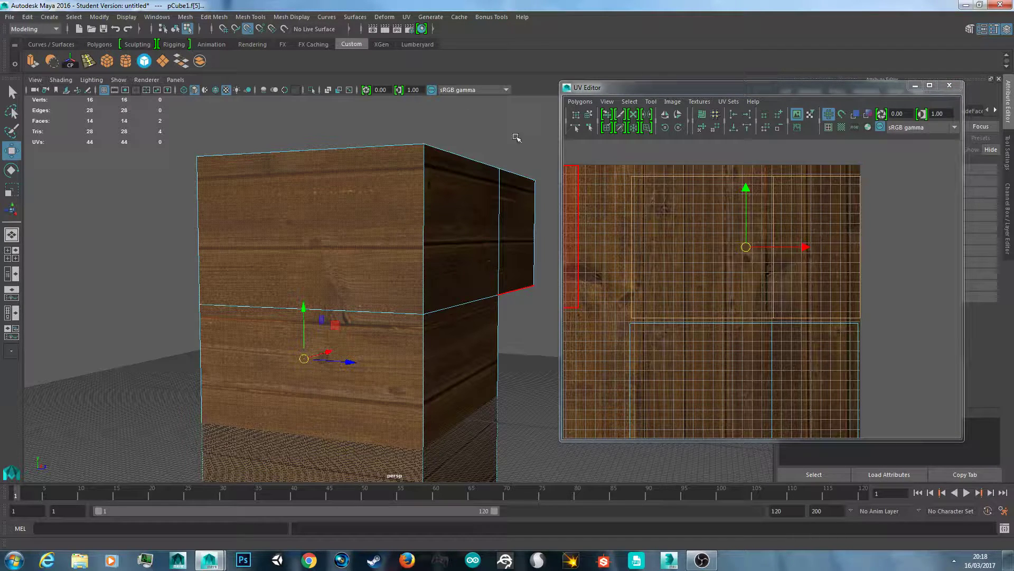
pyautogui.scroll(-2, 749, 271)
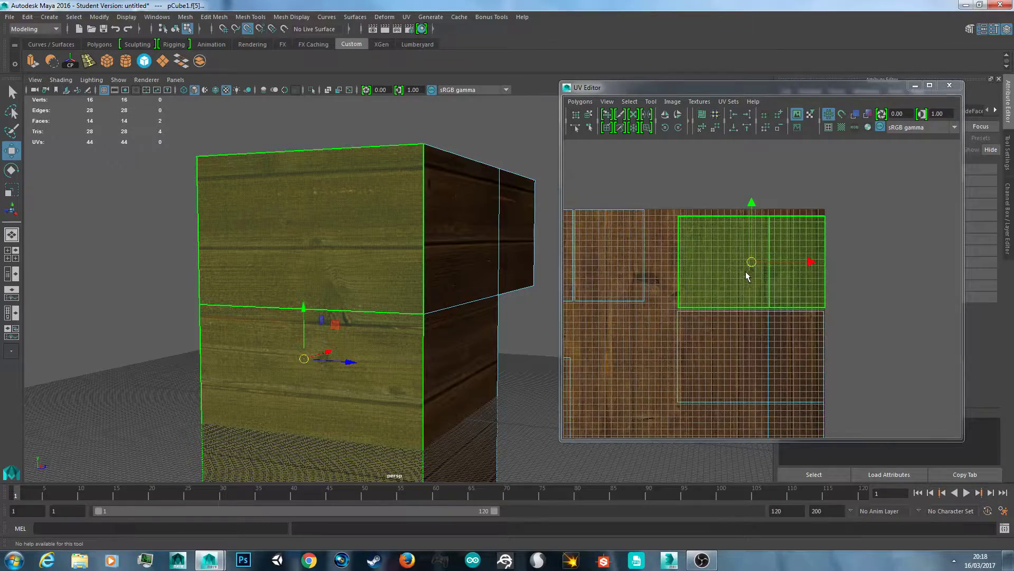
pyautogui.moveTo(751, 267)
pyautogui.mouseDown()
pyautogui.moveTo(644, 305)
pyautogui.moveTo(831, 310)
pyautogui.moveTo(750, 247)
pyautogui.moveTo(752, 267)
pyautogui.moveTo(822, 314)
pyautogui.moveTo(759, 245)
pyautogui.moveTo(747, 250)
pyautogui.mouseUp()
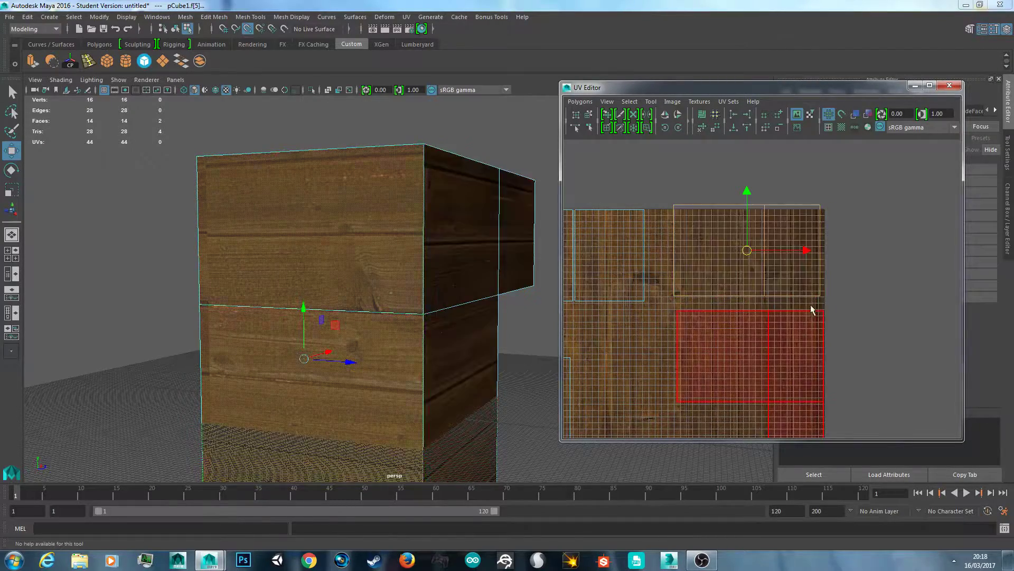
# - Place the upper shell's pivot on its lower-right corner and snap it onto the upper-right corner of the shell below
pyautogui.scroll(1, 833, 295)
pyautogui.click(832, 290)
pyautogui.scroll(2, 824, 270)
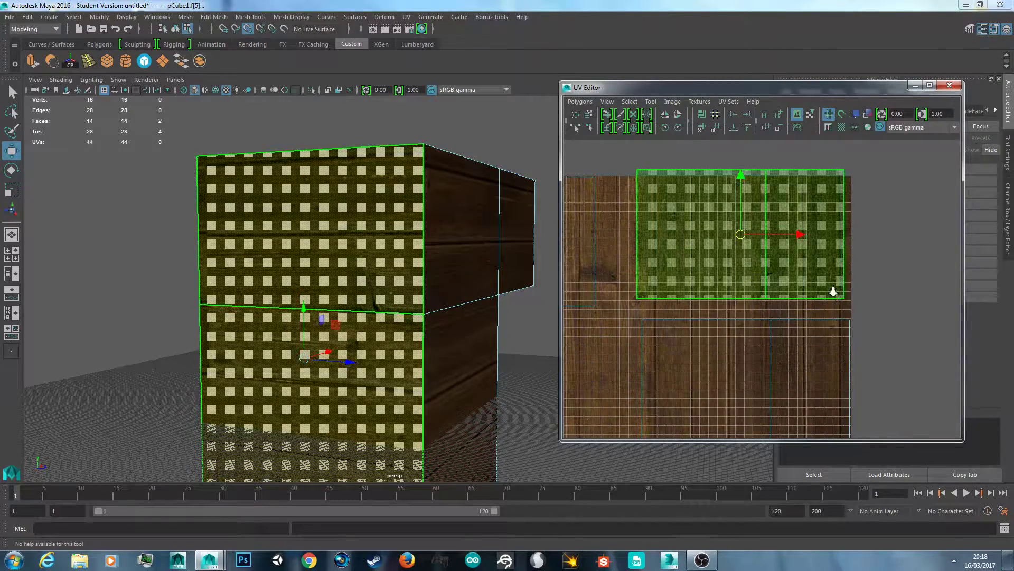
pyautogui.press('d')
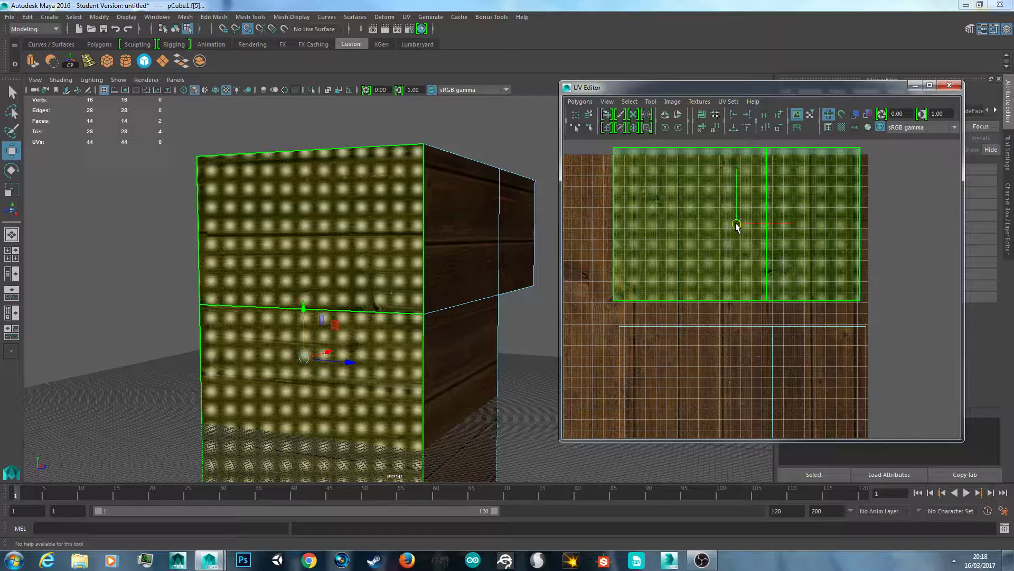
pyautogui.moveTo(738, 226); pyautogui.dragTo(861, 305)
pyautogui.press('d')
pyautogui.moveTo(861, 305); pyautogui.dragTo(868, 328)
pyautogui.click(895, 237)
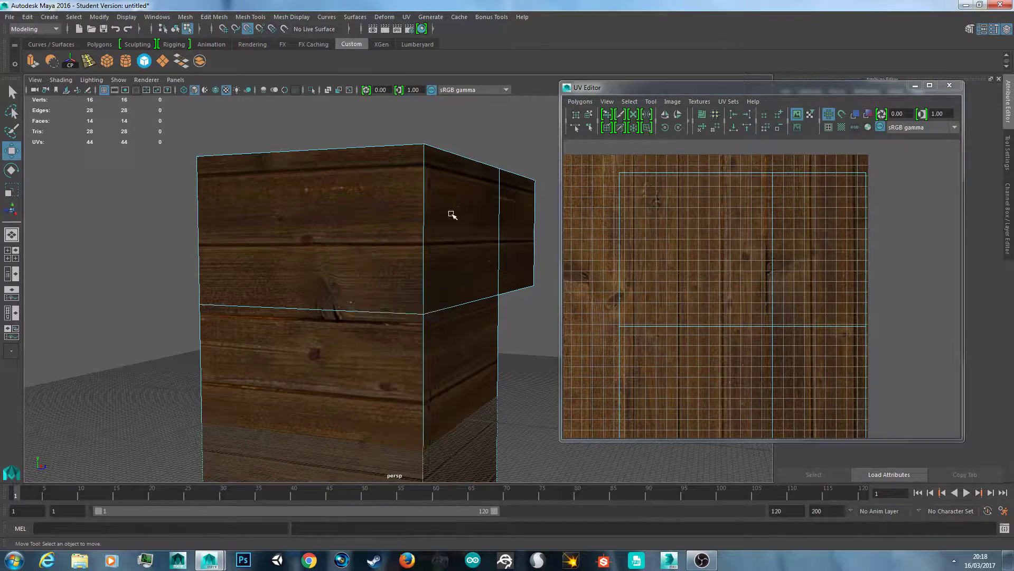
# - Examine how the wood planks run around the vertical corner and along the top edges of the model
pyautogui.click(525, 317)
pyautogui.scroll(3, 527, 326)
pyautogui.keyDown('alt'); pyautogui.moveTo(526, 326); pyautogui.dragTo(467, 311); pyautogui.keyUp('alt')
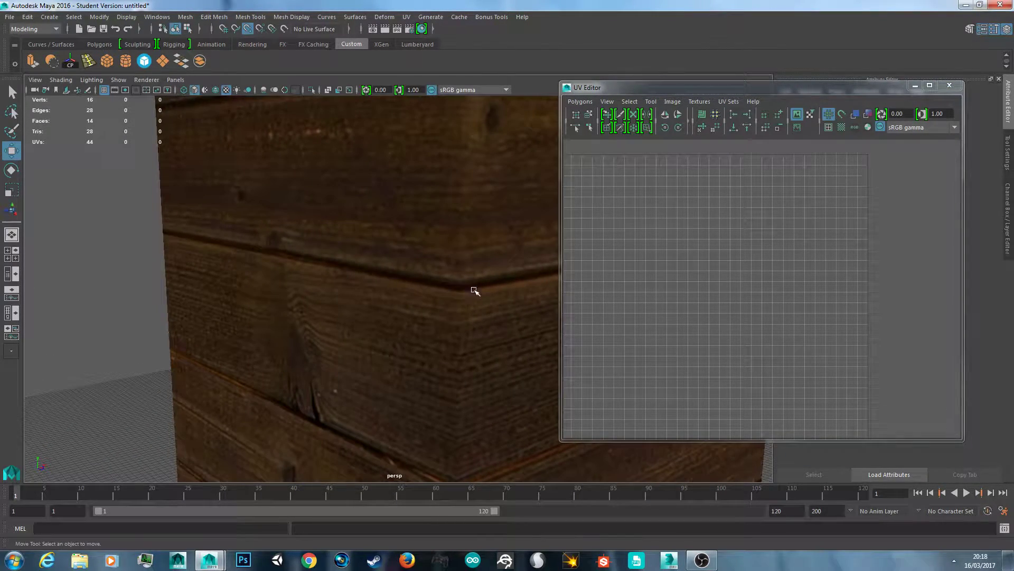
pyautogui.scroll(-4, 378, 310)
pyautogui.keyDown('alt'); pyautogui.moveTo(377, 310); pyautogui.dragTo(392, 285); pyautogui.keyUp('alt')
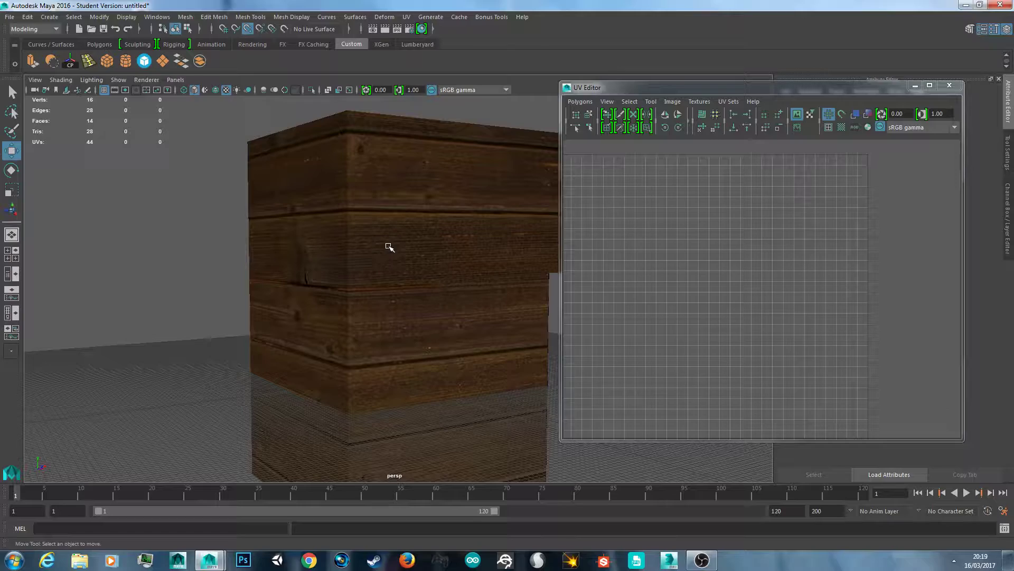
pyautogui.scroll(3, 392, 237)
pyautogui.scroll(-4, 391, 236)
pyautogui.scroll(5, 393, 234)
pyautogui.keyDown('alt'); pyautogui.moveTo(393, 233); pyautogui.dragTo(430, 251); pyautogui.keyUp('alt')
pyautogui.scroll(-4, 392, 269)
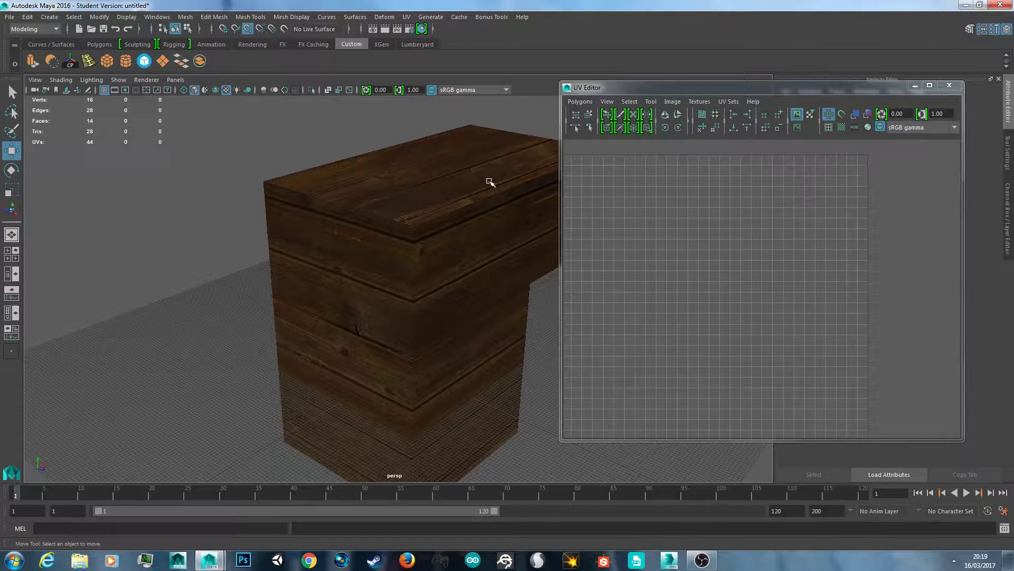
pyautogui.scroll(5, 483, 217)
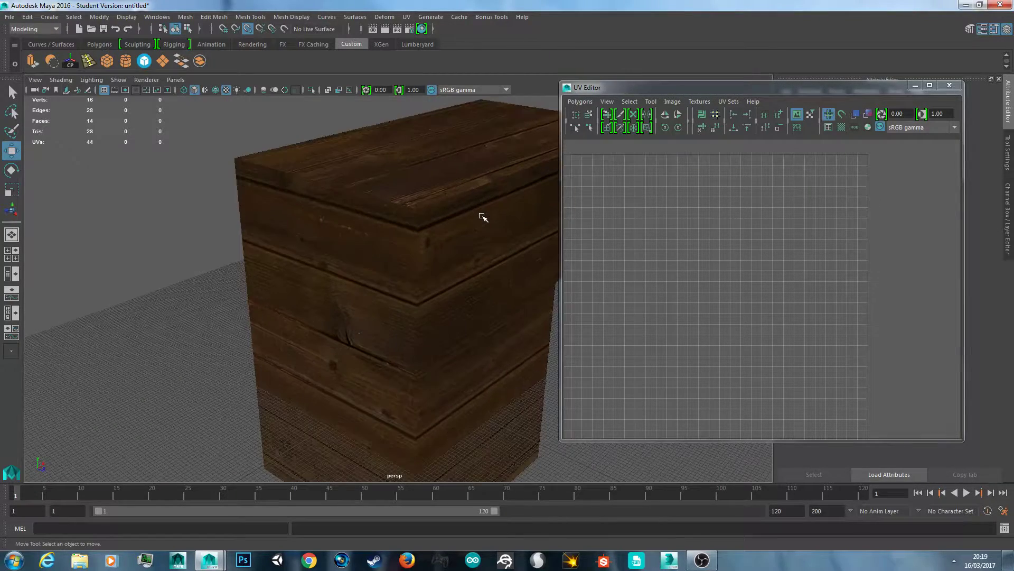
pyautogui.keyDown('alt'); pyautogui.moveTo(451, 250); pyautogui.dragTo(420, 263, button='middle'); pyautogui.keyUp('alt')
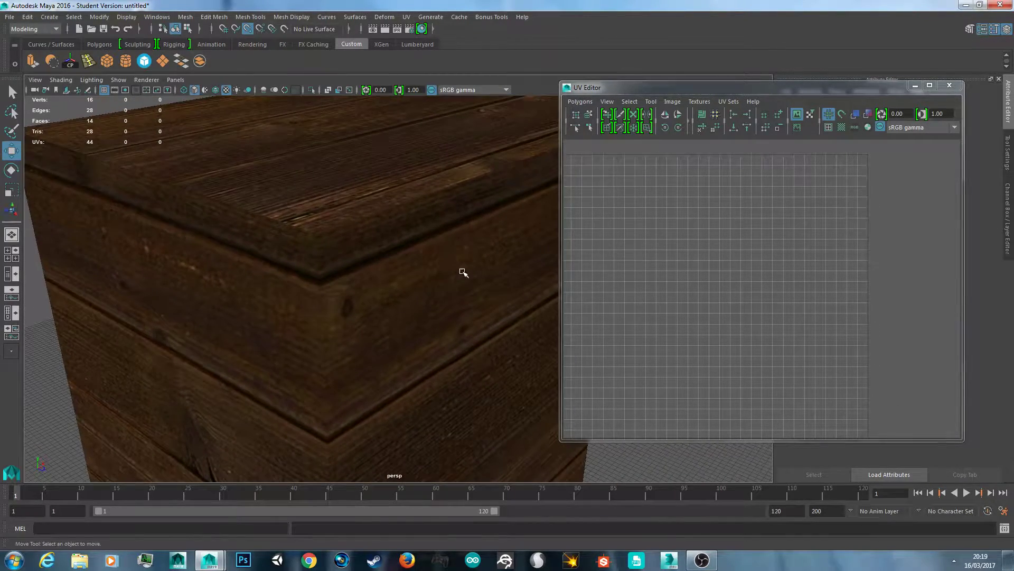
# - Examine the wood texture on the model's underside and lower corner
pyautogui.scroll(-4, 439, 264)
pyautogui.keyDown('alt'); pyautogui.moveTo(432, 261); pyautogui.dragTo(388, 341); pyautogui.keyUp('alt')
pyautogui.scroll(3, 453, 302)
pyautogui.scroll(-3, 453, 303)
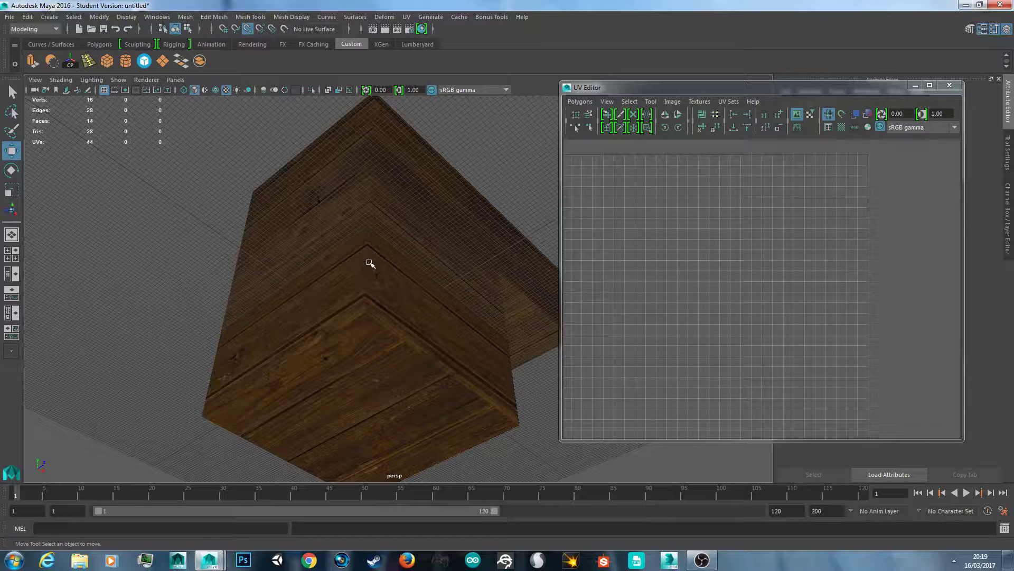
pyautogui.scroll(-2, 370, 201)
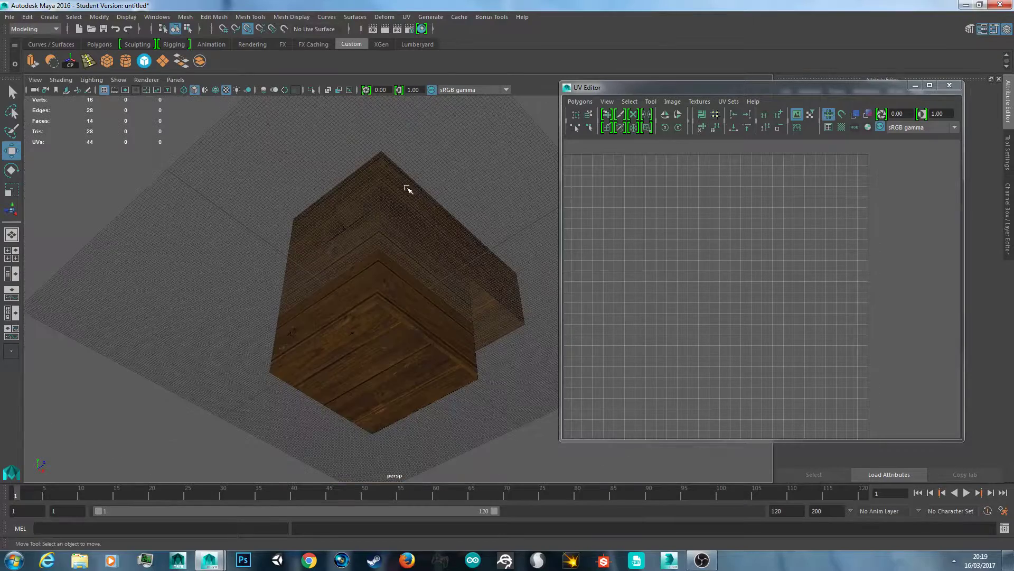
pyautogui.keyDown('alt'); pyautogui.moveTo(408, 189); pyautogui.dragTo(419, 268); pyautogui.keyUp('alt')
# - Select the model, then its vertical corner edge between the long side and the end face of the extruded part
pyautogui.click(420, 268)
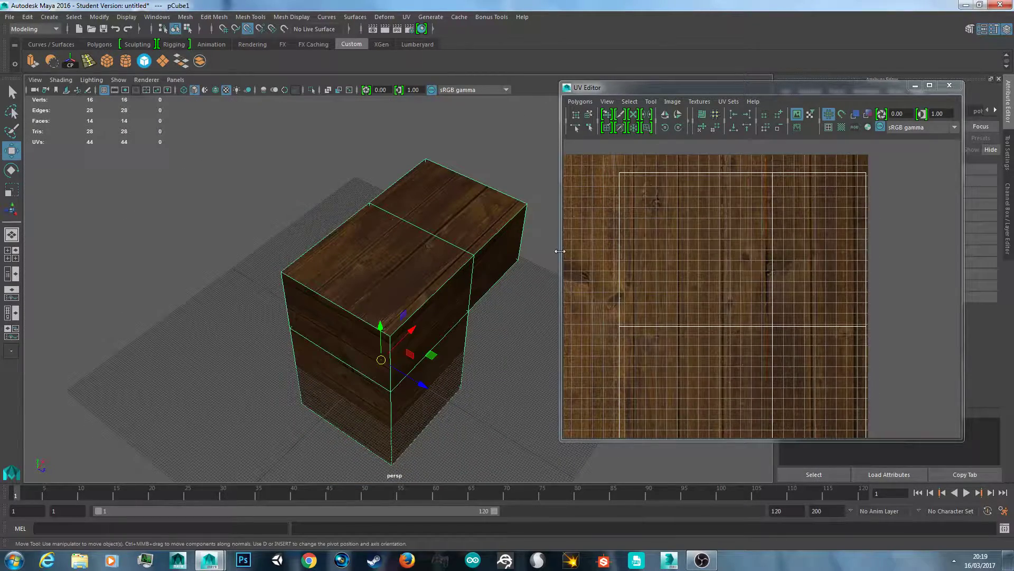
pyautogui.scroll(-3, 690, 271)
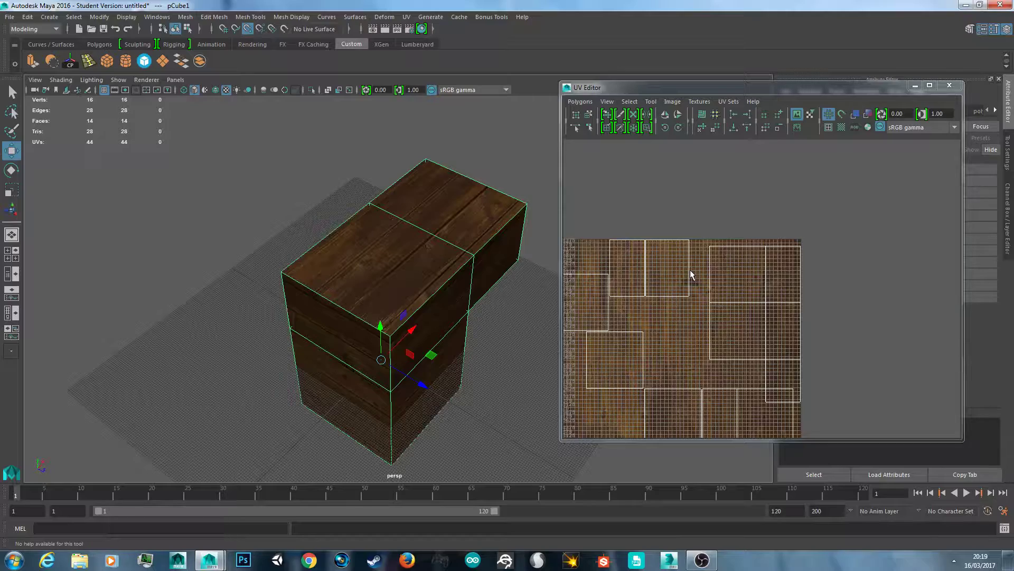
pyautogui.keyDown('alt'); pyautogui.moveTo(489, 334); pyautogui.dragTo(517, 334, button='right'); pyautogui.keyUp('alt')
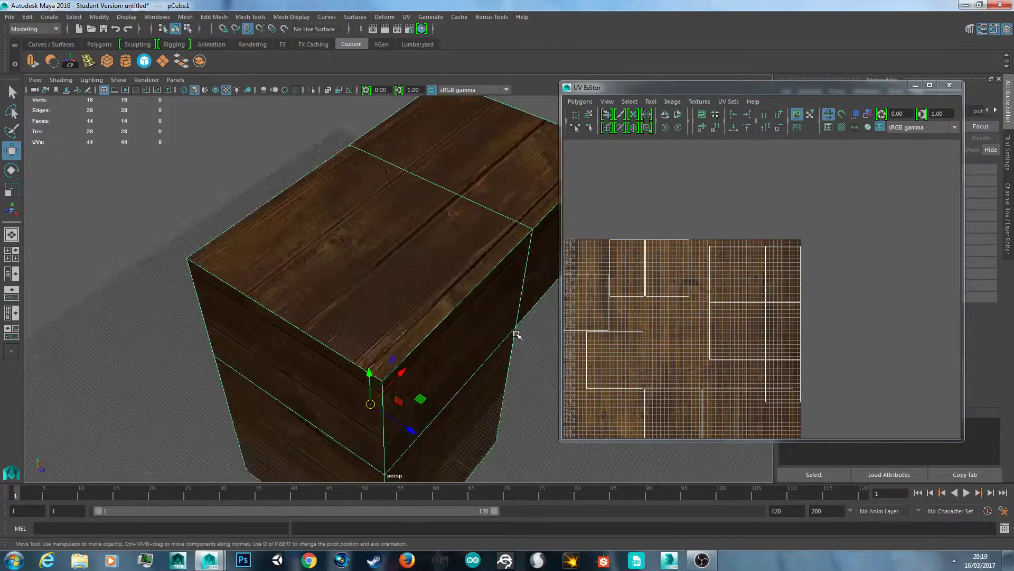
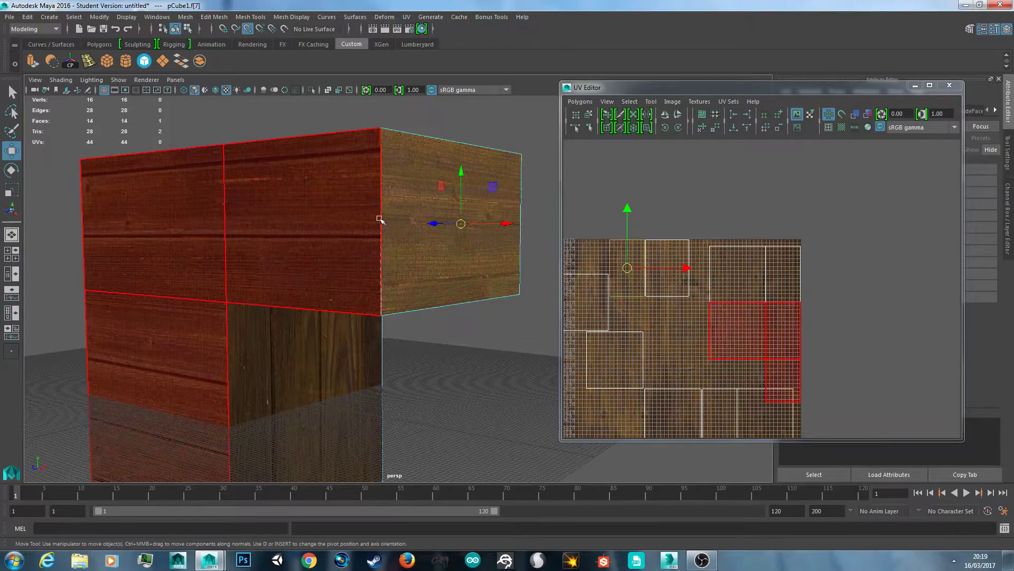
pyautogui.moveTo(394, 227); pyautogui.dragTo(391, 195, button='right')
pyautogui.click(381, 193)
pyautogui.click(382, 194)
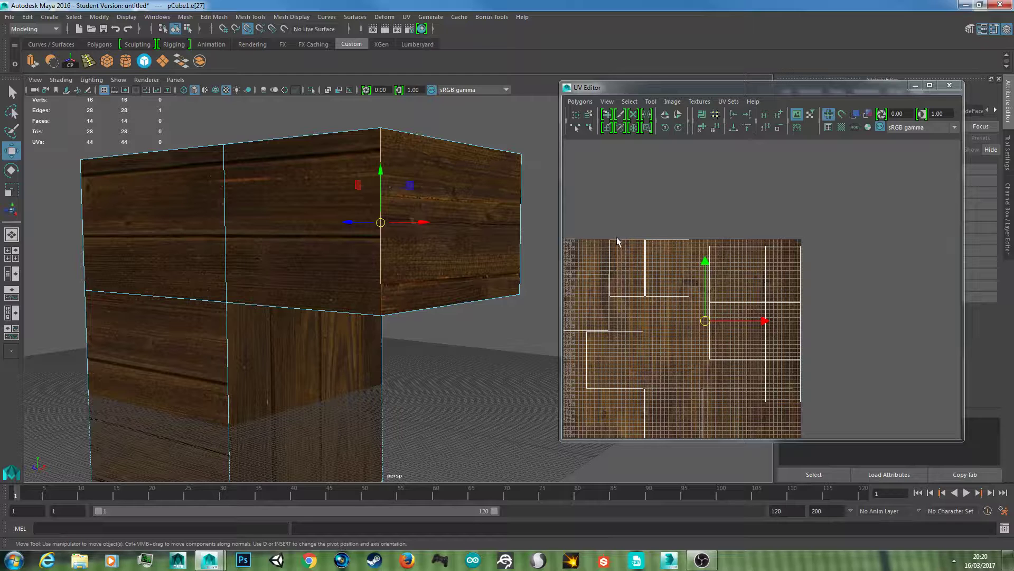
# - Check the end face's UV vertices and edges to identify which shell border belongs to the selected corner
pyautogui.moveTo(627, 249); pyautogui.dragTo(593, 254, button='right')
pyautogui.click(645, 241)
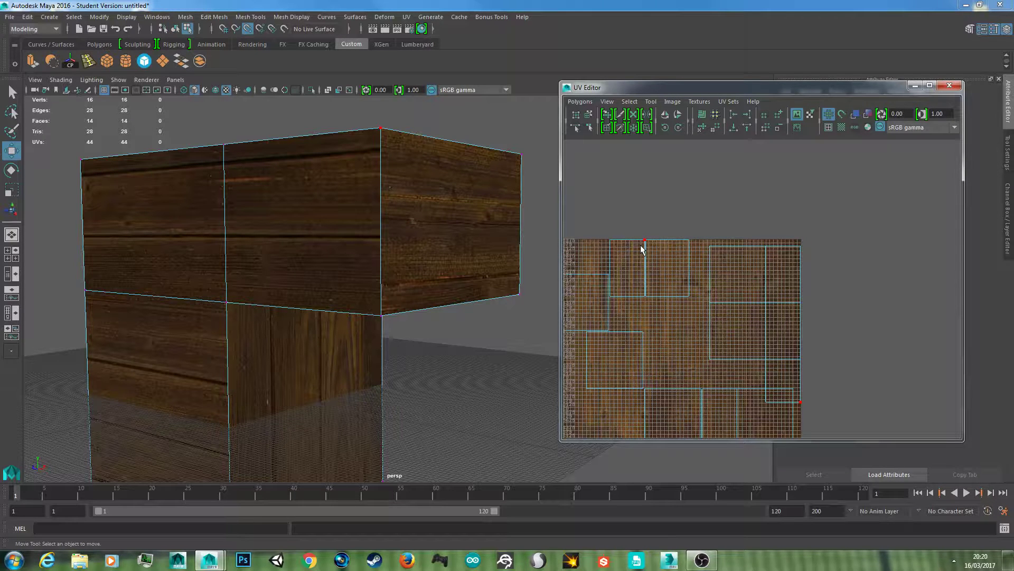
pyautogui.moveTo(628, 258); pyautogui.dragTo(625, 222, button='right')
pyautogui.click(634, 297)
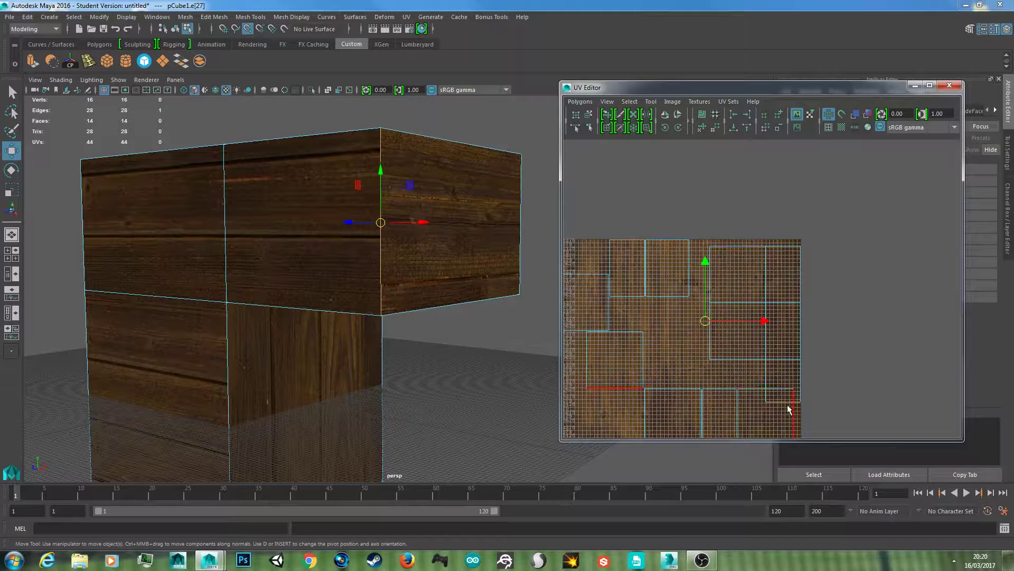
# - Select the end face of the extruded part through its UV shell in face mode
pyautogui.moveTo(627, 273)
pyautogui.mouseDown(button='right')
pyautogui.moveTo(651, 257)
pyautogui.moveTo(626, 257)
pyautogui.mouseUp(button='right')
pyautogui.click(627, 256)
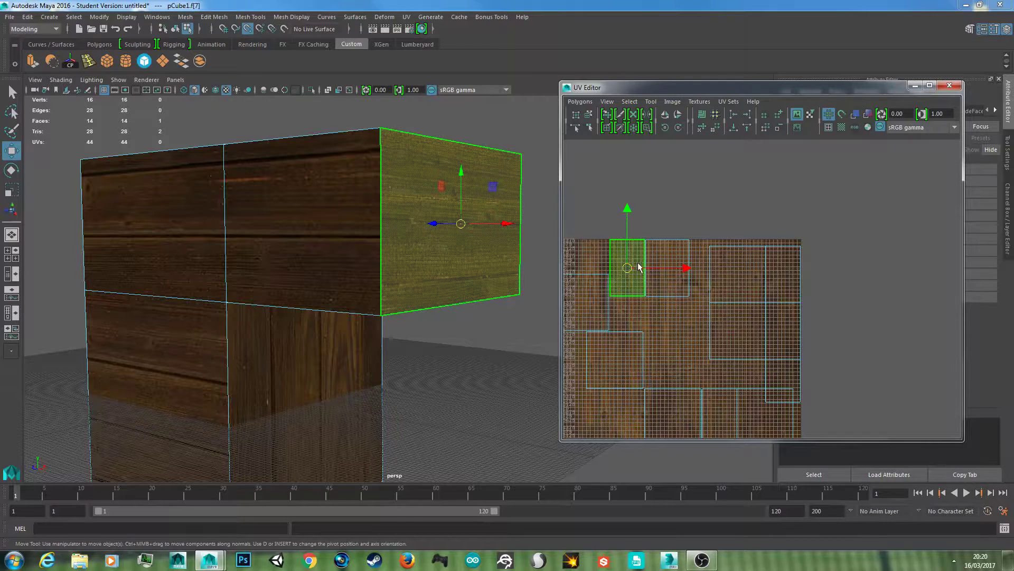
pyautogui.click(580, 102)
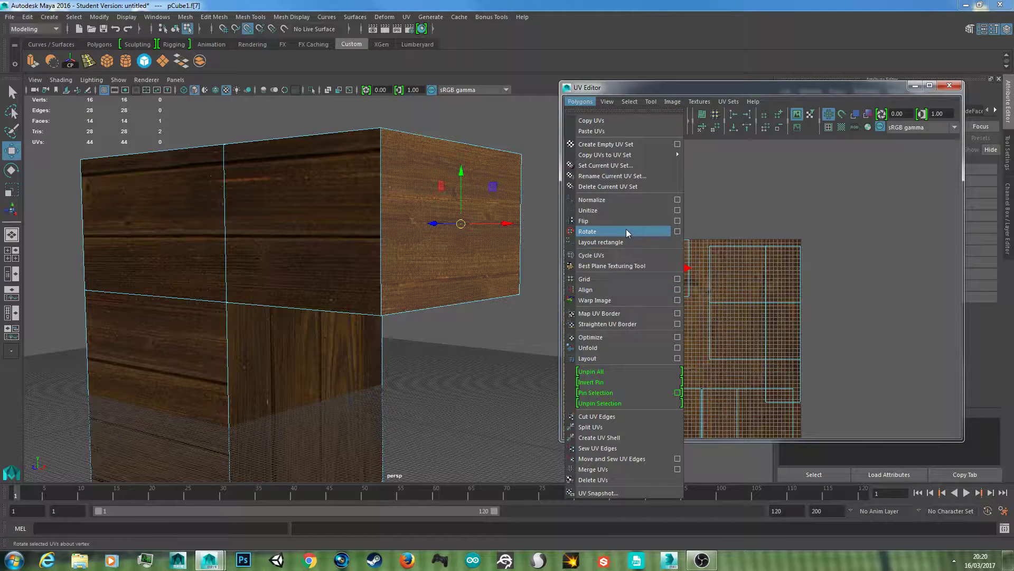
pyautogui.click(676, 221)
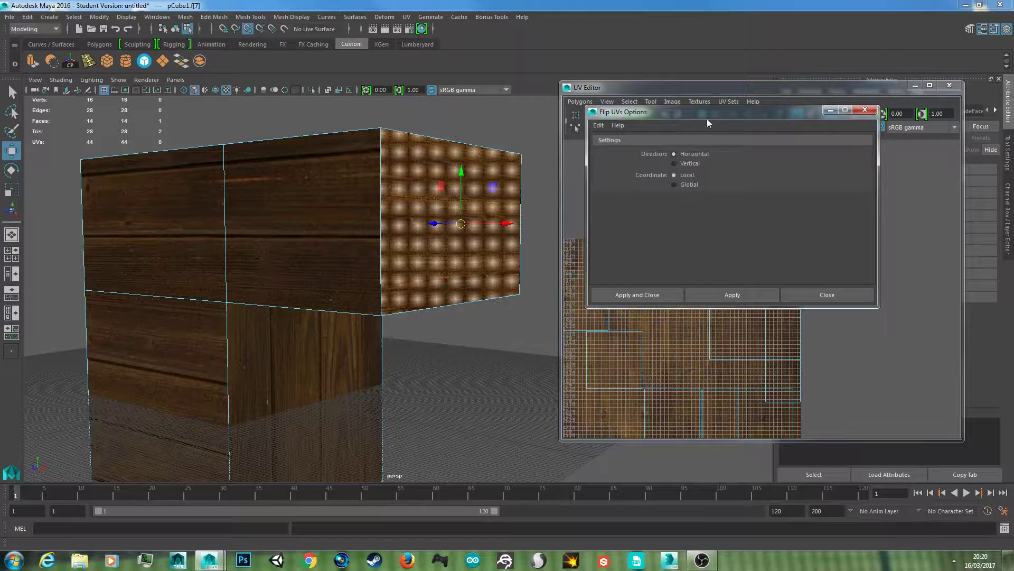
pyautogui.moveTo(703, 112); pyautogui.dragTo(811, 101)
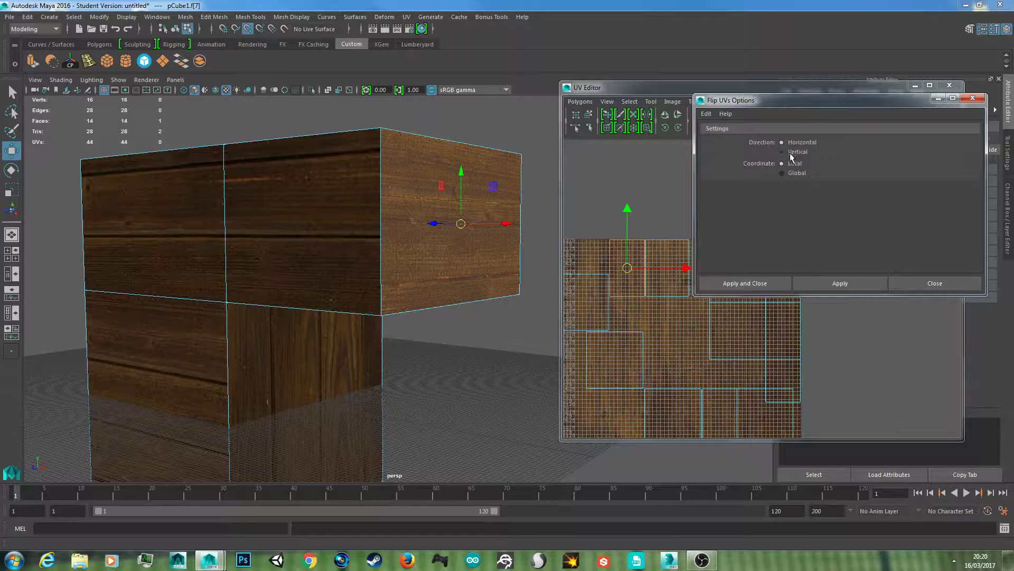
pyautogui.click(634, 292)
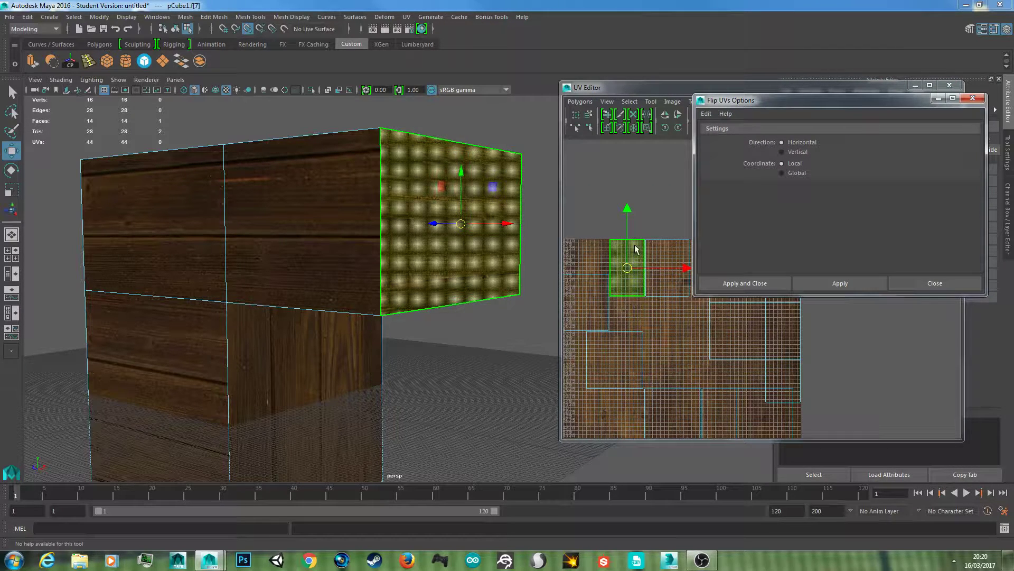
pyautogui.click(699, 310)
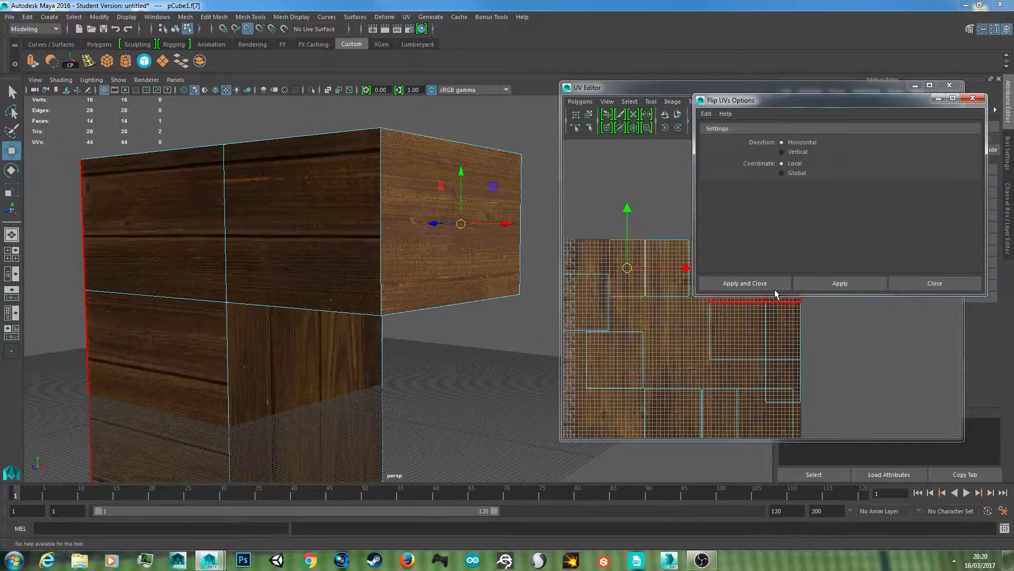
pyautogui.click(635, 255)
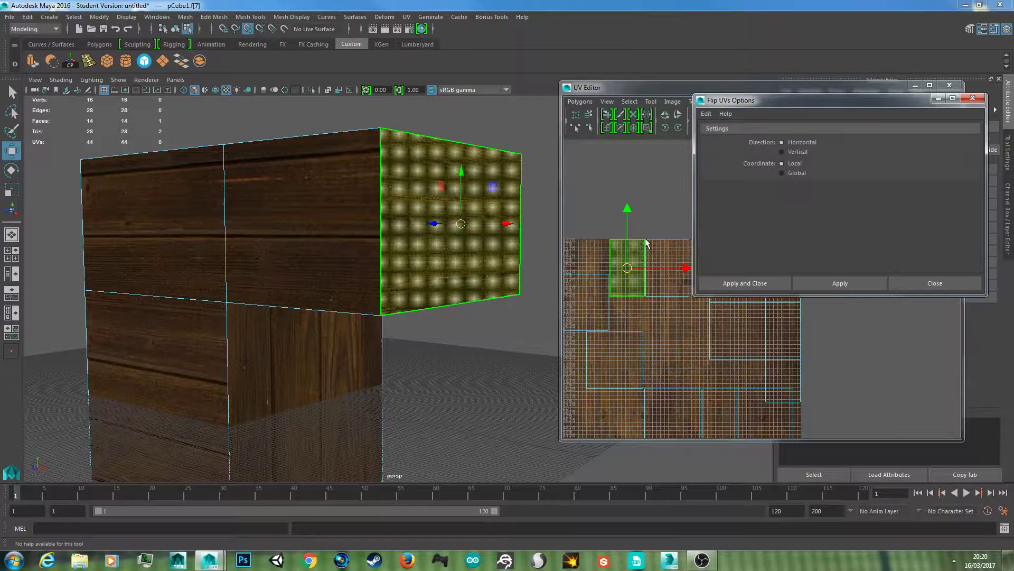
pyautogui.click(708, 328)
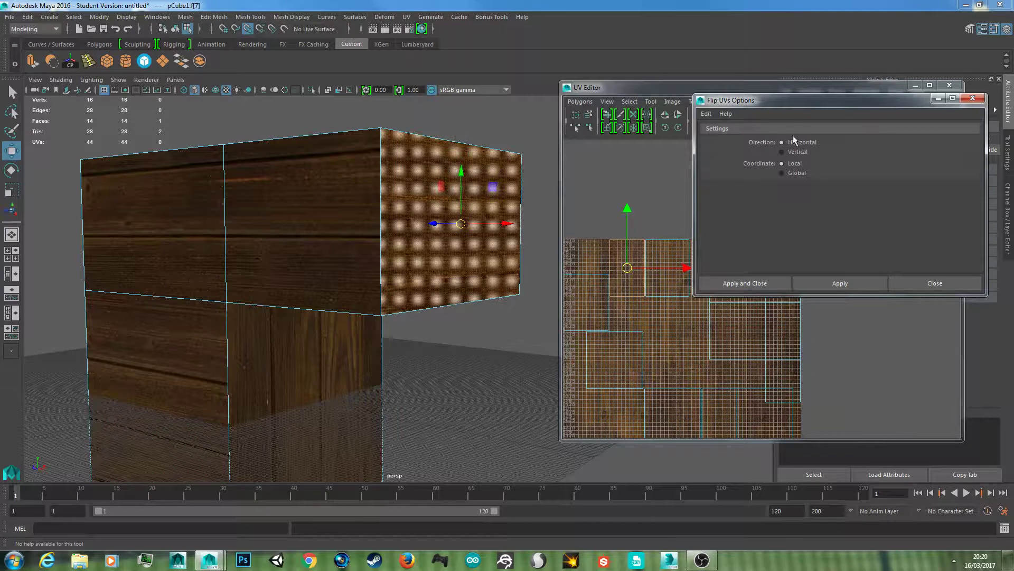
pyautogui.click(949, 286)
# - Set the end-face shell's pivot to its upper-right corner and snap that corner to the lower-right corner of the adjoining long side's shell
pyautogui.scroll(-2, 801, 352)
pyautogui.scroll(1, 797, 362)
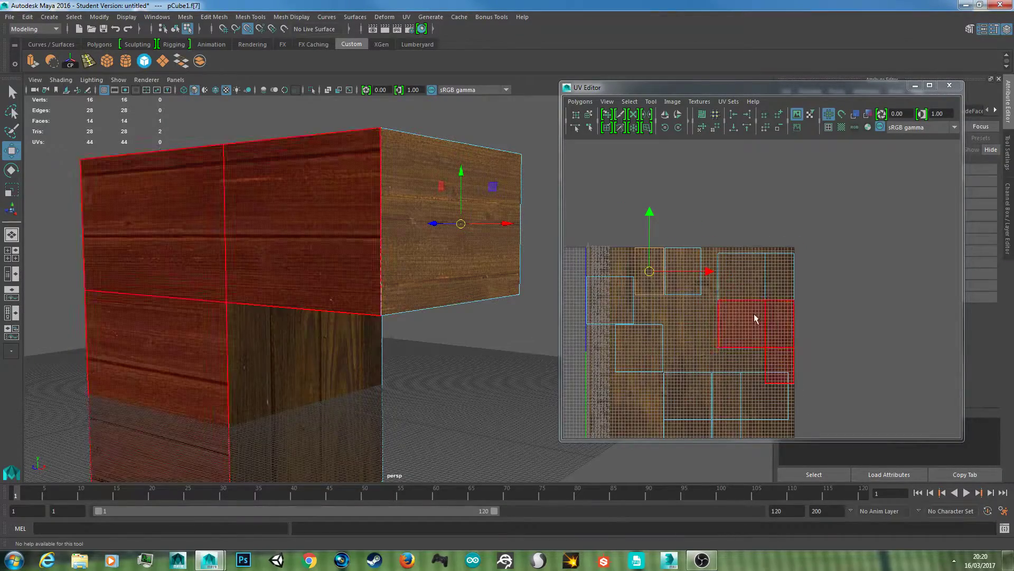
pyautogui.click(657, 280)
pyautogui.scroll(2, 800, 376)
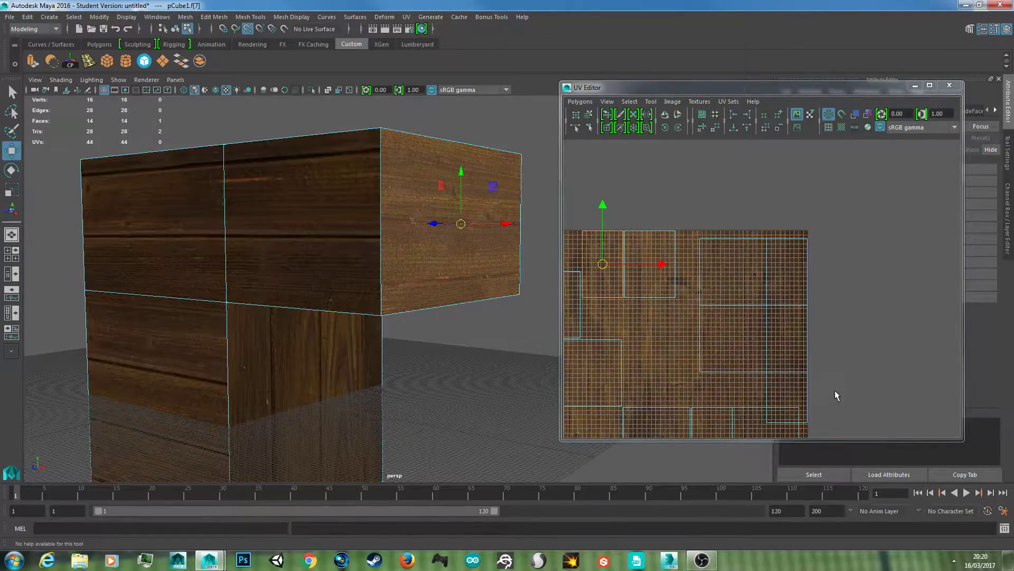
pyautogui.keyDown('alt'); pyautogui.moveTo(846, 370); pyautogui.dragTo(860, 343, button='middle'); pyautogui.keyUp('alt')
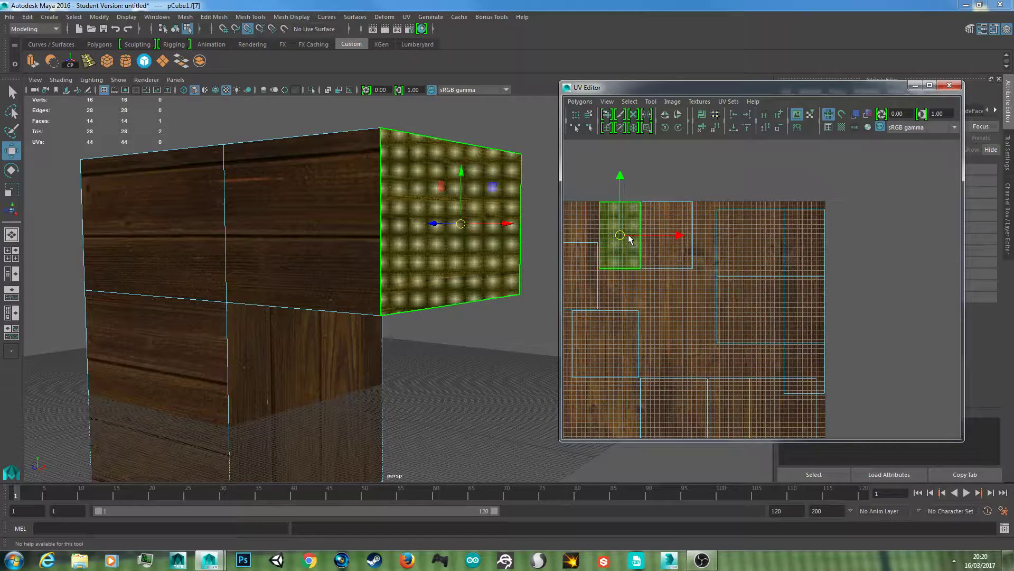
pyautogui.moveTo(621, 235); pyautogui.dragTo(641, 203)
pyautogui.keyDown('alt'); pyautogui.moveTo(730, 317); pyautogui.dragTo(724, 284, button='middle'); pyautogui.keyUp('alt')
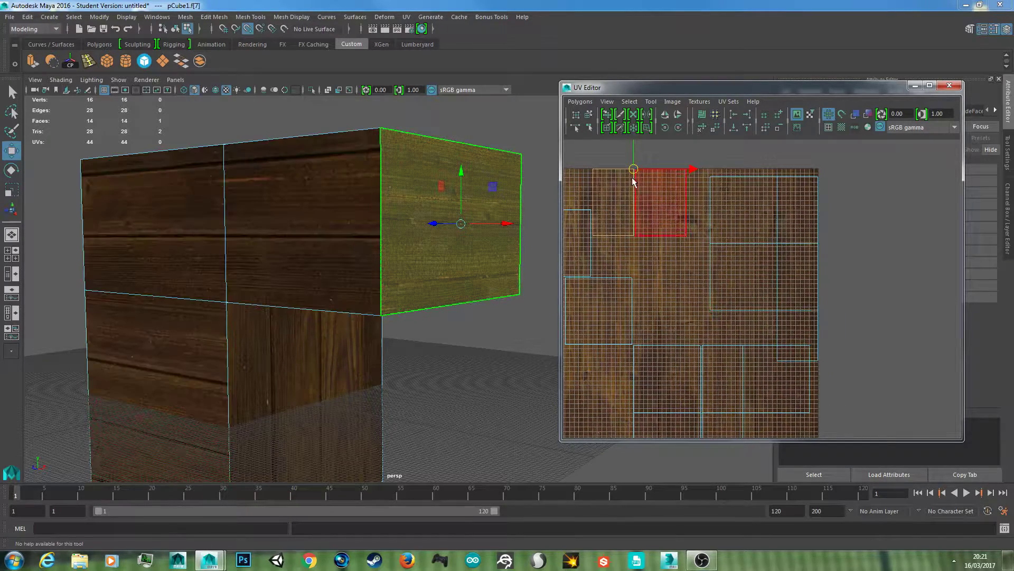
pyautogui.moveTo(634, 168); pyautogui.dragTo(817, 366)
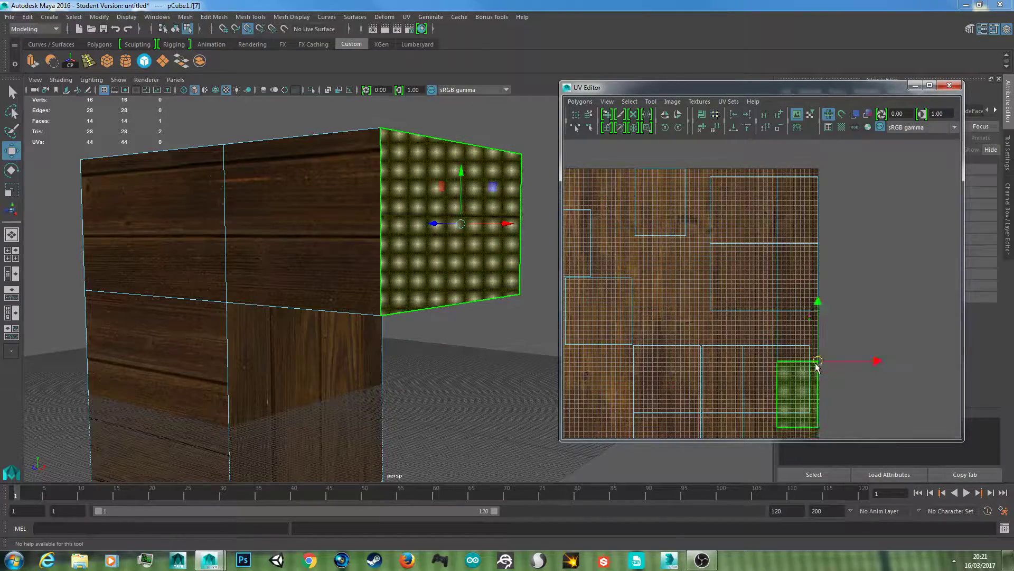
# - Deselect the end face and inspect the planks around the corner between the long side and the end face
pyautogui.click(541, 265)
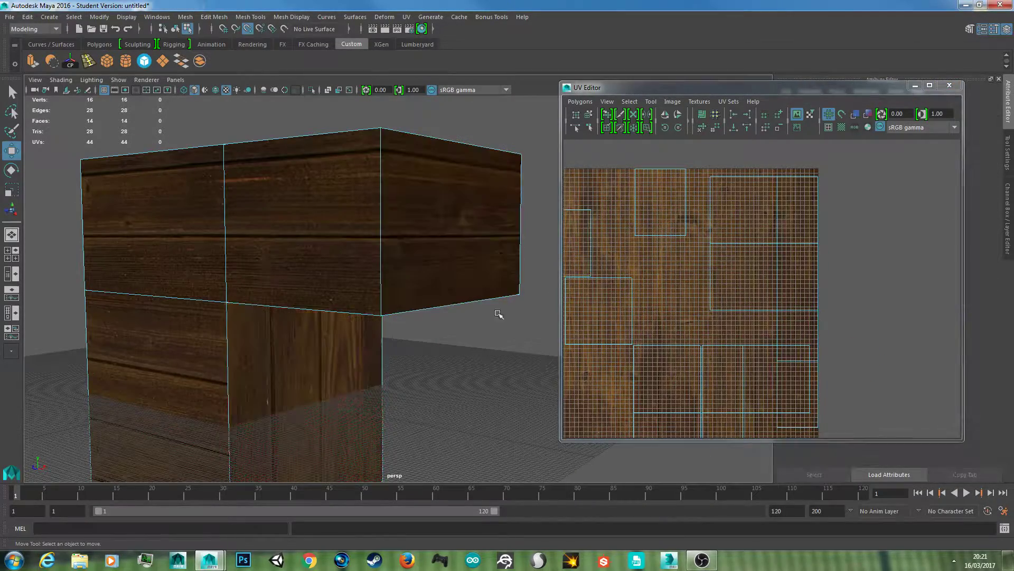
pyautogui.scroll(3, 498, 313)
pyautogui.scroll(-5, 494, 259)
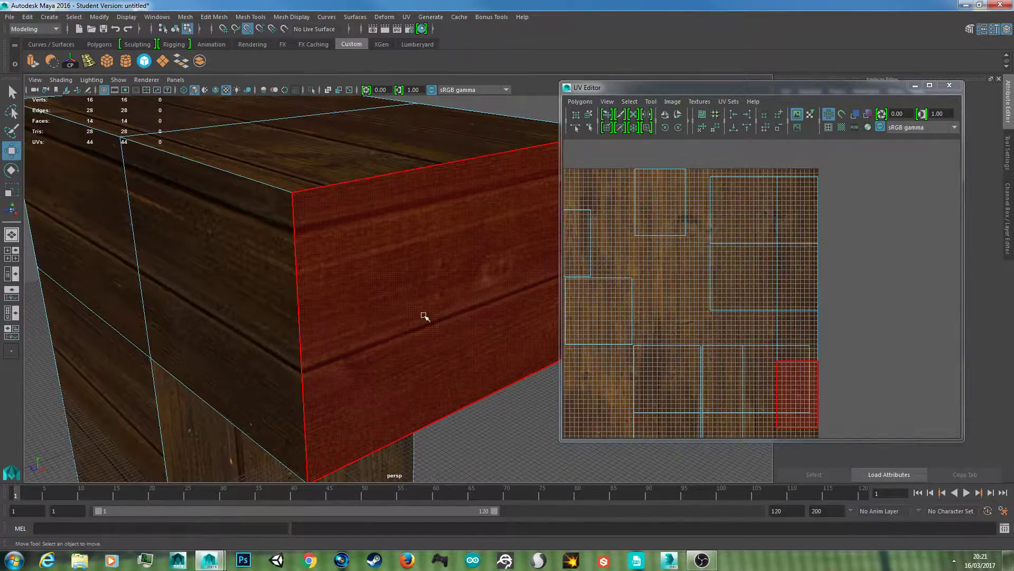
pyautogui.scroll(-2, 497, 321)
pyautogui.scroll(-1, 497, 321)
pyautogui.scroll(-2, 851, 356)
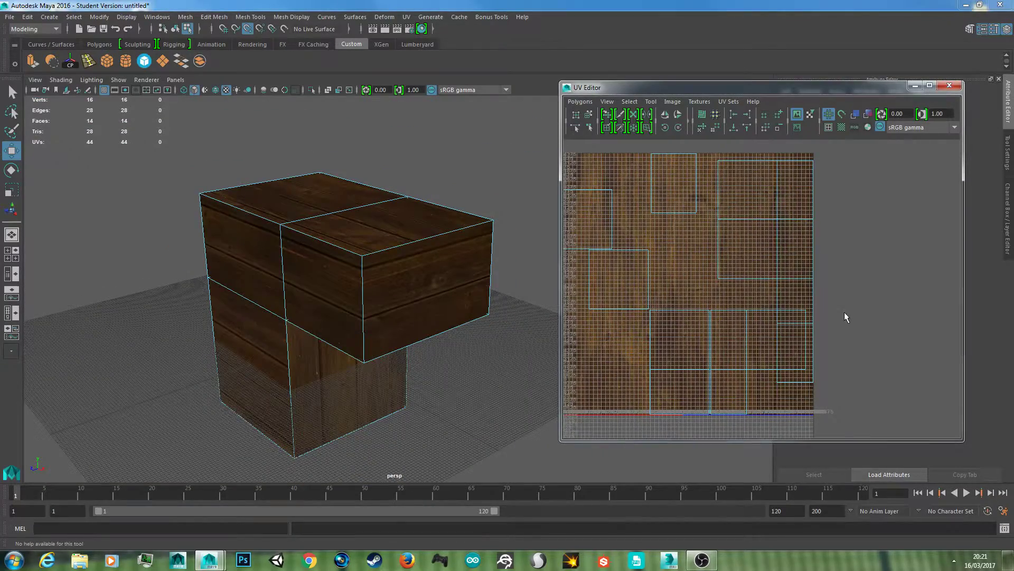
# - Select the opposite long side, top and two single-face UV shells and move them horizontally left, clear of the end-face shell
pyautogui.moveTo(788, 293); pyautogui.dragTo(740, 278, button='right')
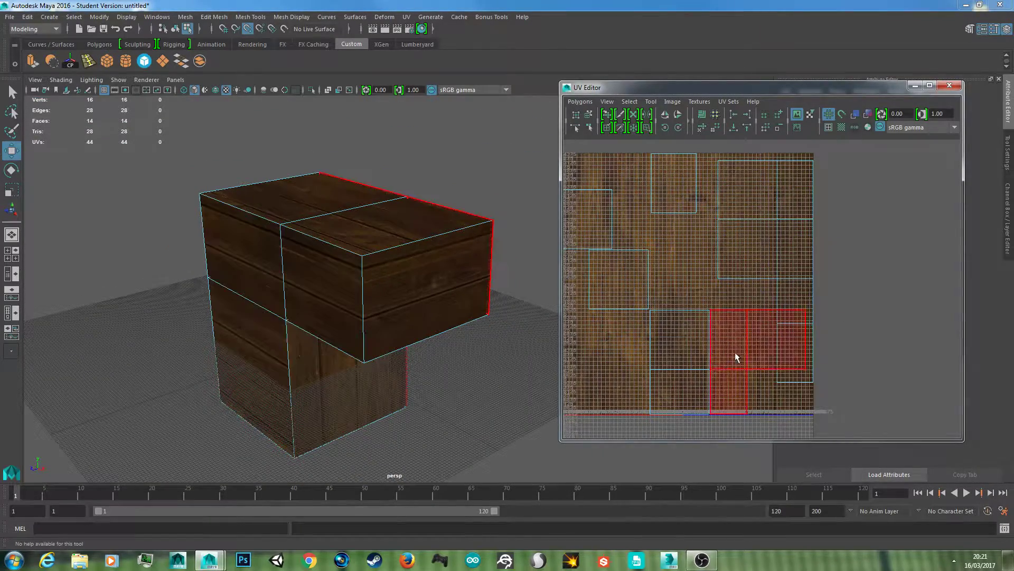
pyautogui.click(721, 356)
pyautogui.keyDown('alt'); pyautogui.moveTo(727, 364); pyautogui.dragTo(760, 338, button='middle'); pyautogui.keyUp('alt')
pyautogui.keyDown('shift'); pyautogui.click(709, 321); pyautogui.keyUp('shift')
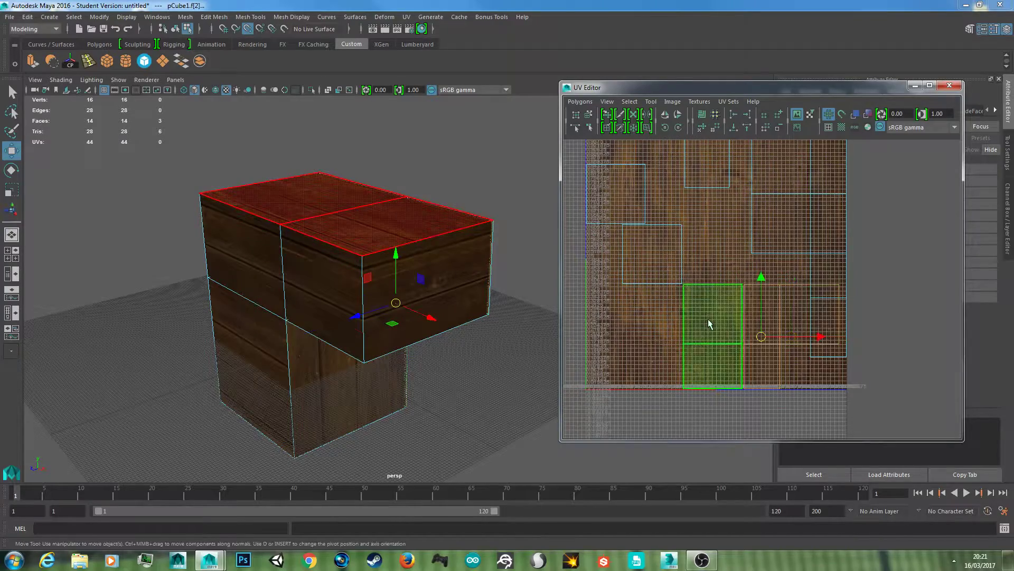
pyautogui.keyDown('shift'); pyautogui.click(655, 238); pyautogui.keyUp('shift')
pyautogui.keyDown('shift'); pyautogui.click(623, 201); pyautogui.keyUp('shift')
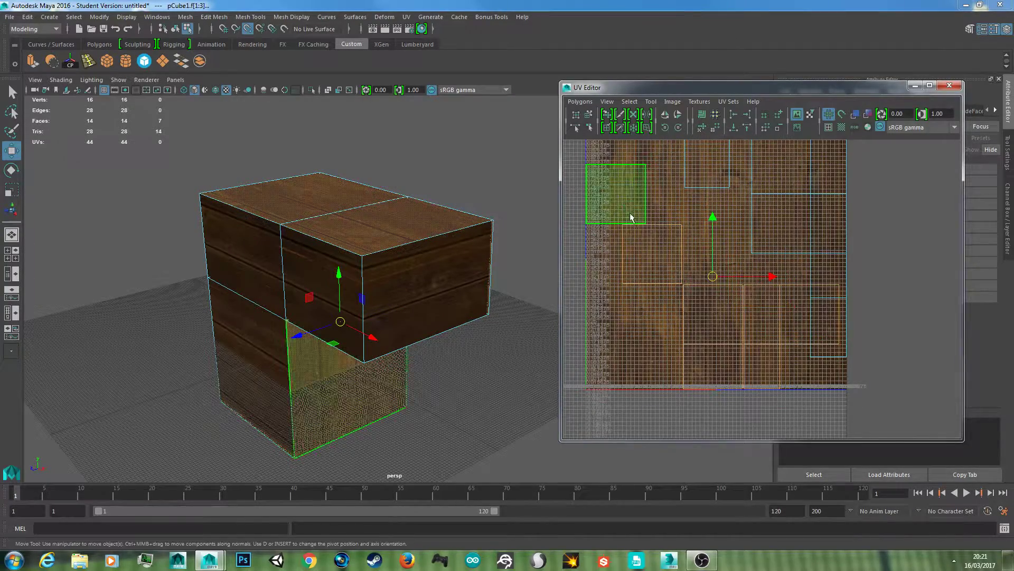
pyautogui.scroll(-1, 687, 253)
pyautogui.keyDown('alt'); pyautogui.moveTo(712, 271); pyautogui.dragTo(722, 269, button='middle'); pyautogui.keyUp('alt')
pyautogui.moveTo(789, 277); pyautogui.dragTo(718, 276)
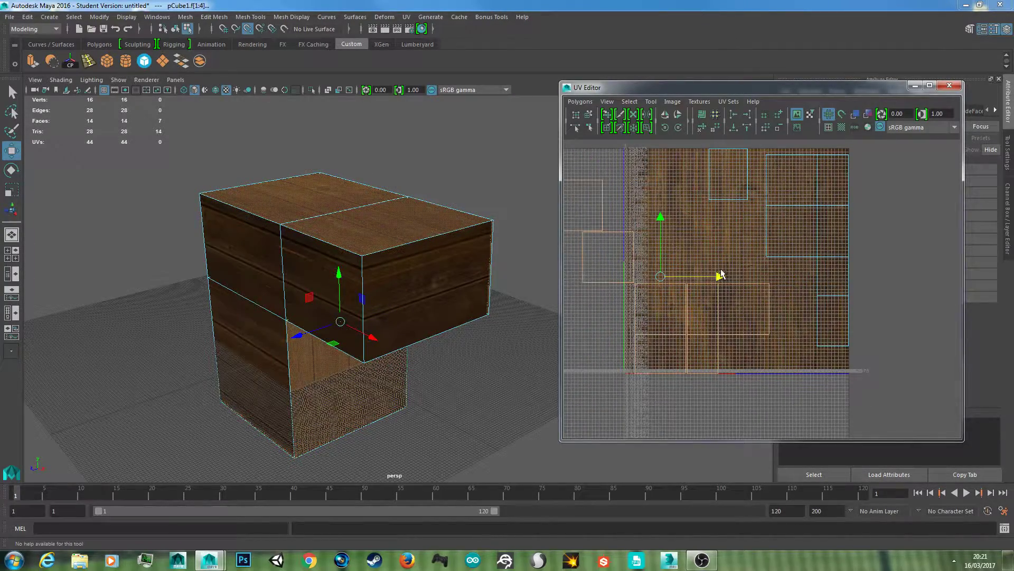
pyautogui.scroll(-2, 861, 276)
pyautogui.click(862, 275)
# - Inspect the opposite side of the model and select its long side to identify the matching UV shell
pyautogui.scroll(2, 790, 303)
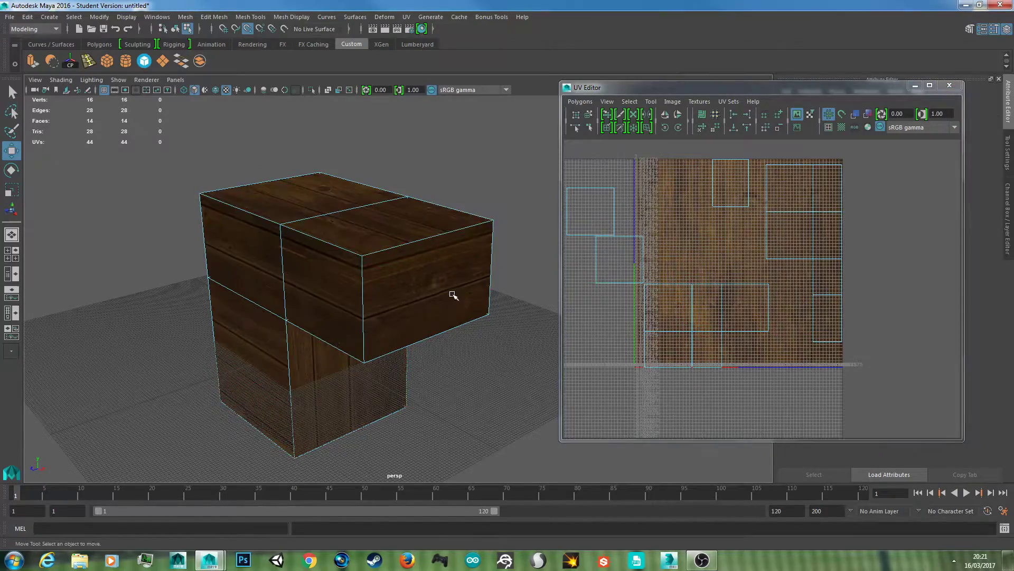
pyautogui.keyDown('alt'); pyautogui.moveTo(452, 294); pyautogui.dragTo(432, 278); pyautogui.keyUp('alt')
pyautogui.scroll(1, 498, 267)
pyautogui.keyDown('alt'); pyautogui.moveTo(499, 267); pyautogui.dragTo(581, 319, button='middle'); pyautogui.keyUp('alt')
pyautogui.scroll(2, 503, 317)
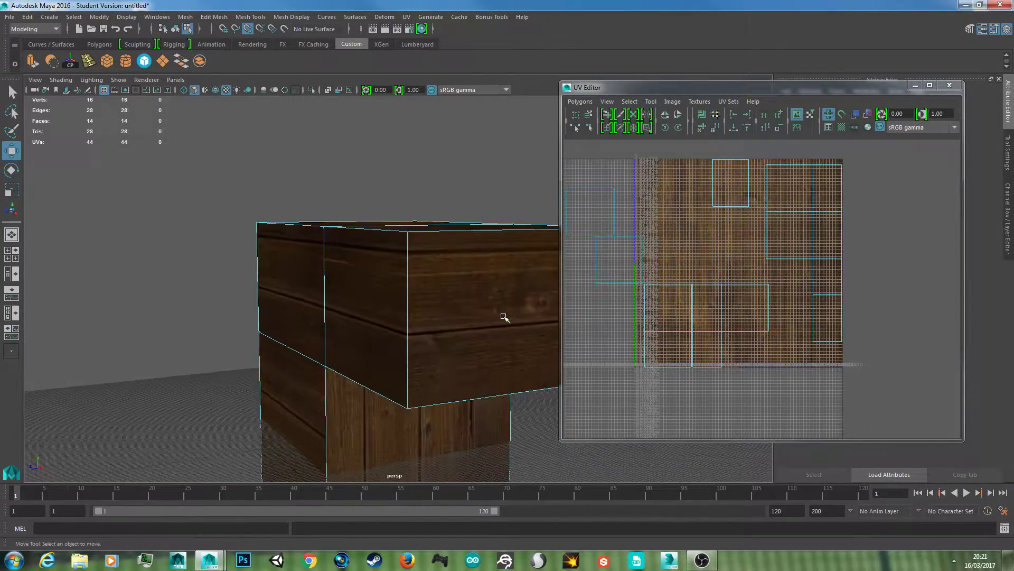
pyautogui.keyDown('alt'); pyautogui.moveTo(505, 317); pyautogui.dragTo(379, 288); pyautogui.keyUp('alt')
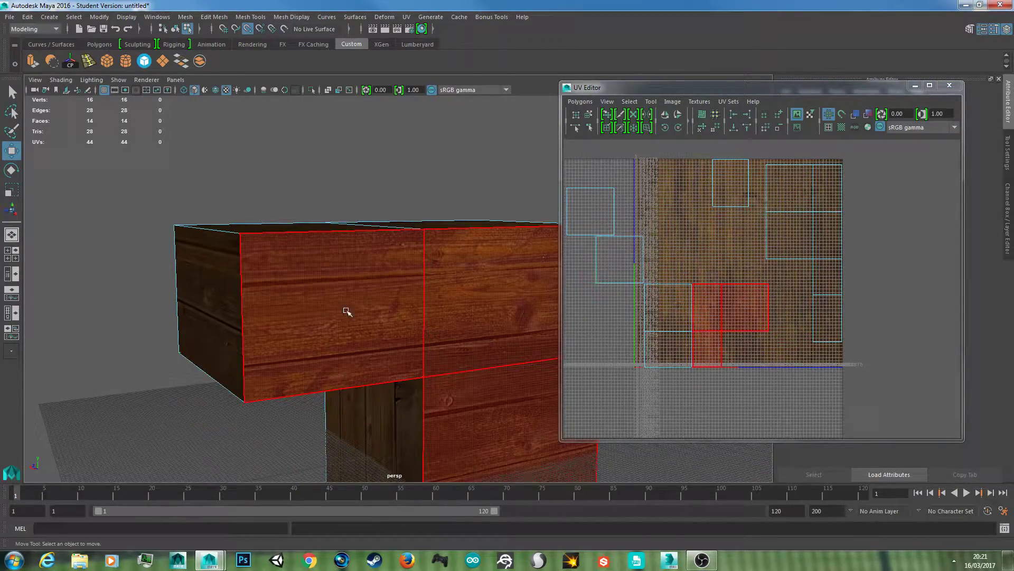
pyautogui.click(360, 294)
pyautogui.scroll(-2, 804, 328)
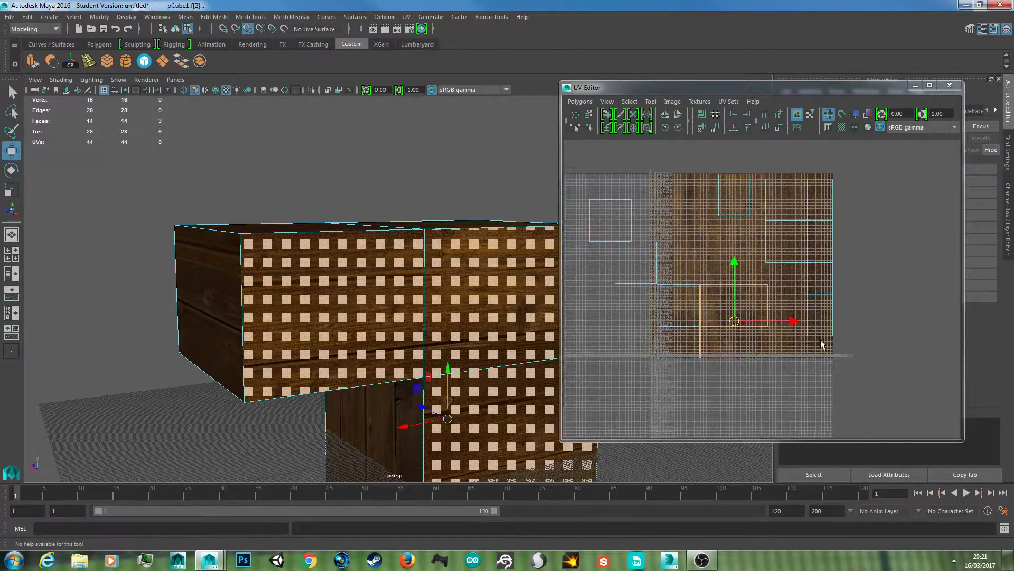
# - Examine how the planks on the opposite long side meet the neighbouring faces at both vertical corners
pyautogui.keyDown('alt'); pyautogui.moveTo(485, 344); pyautogui.dragTo(568, 317); pyautogui.keyUp('alt')
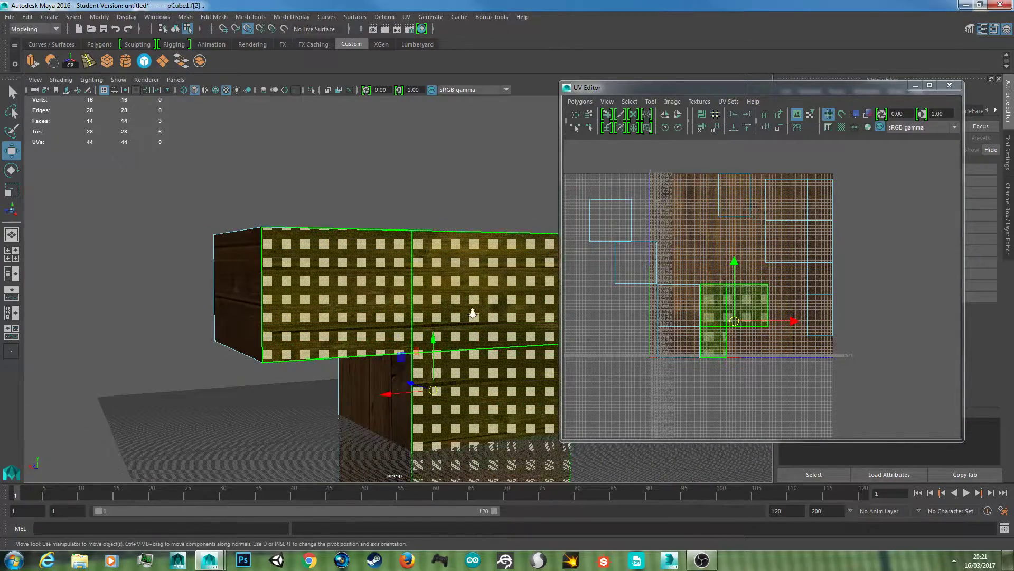
pyautogui.scroll(-3, 471, 313)
pyautogui.scroll(4, 458, 298)
pyautogui.keyDown('alt'); pyautogui.moveTo(405, 306); pyautogui.dragTo(370, 313); pyautogui.keyUp('alt')
pyautogui.keyDown('alt'); pyautogui.moveTo(370, 313); pyautogui.dragTo(367, 314, button='middle'); pyautogui.keyUp('alt')
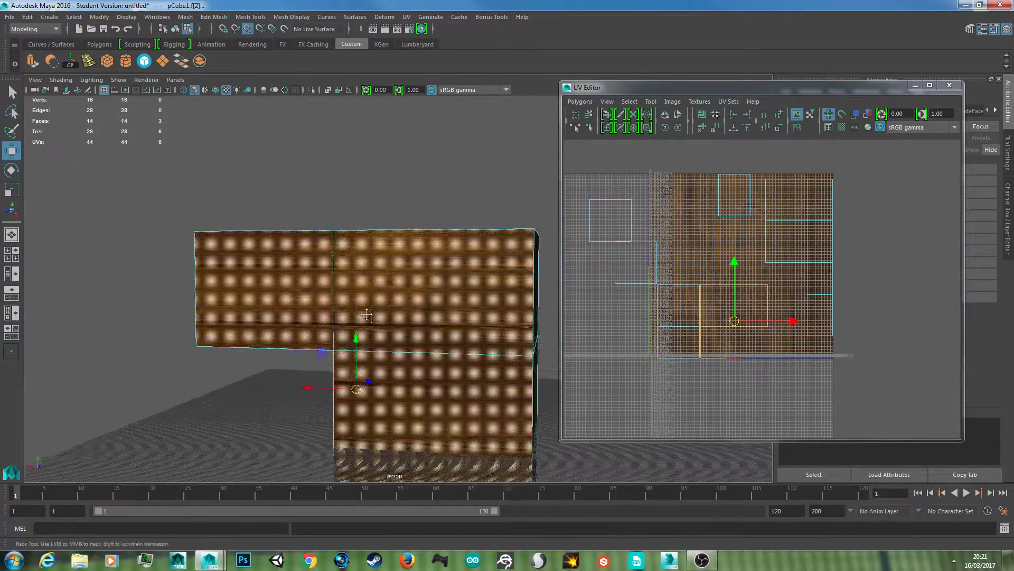
pyautogui.keyDown('alt'); pyautogui.moveTo(367, 313); pyautogui.dragTo(204, 299); pyautogui.keyUp('alt')
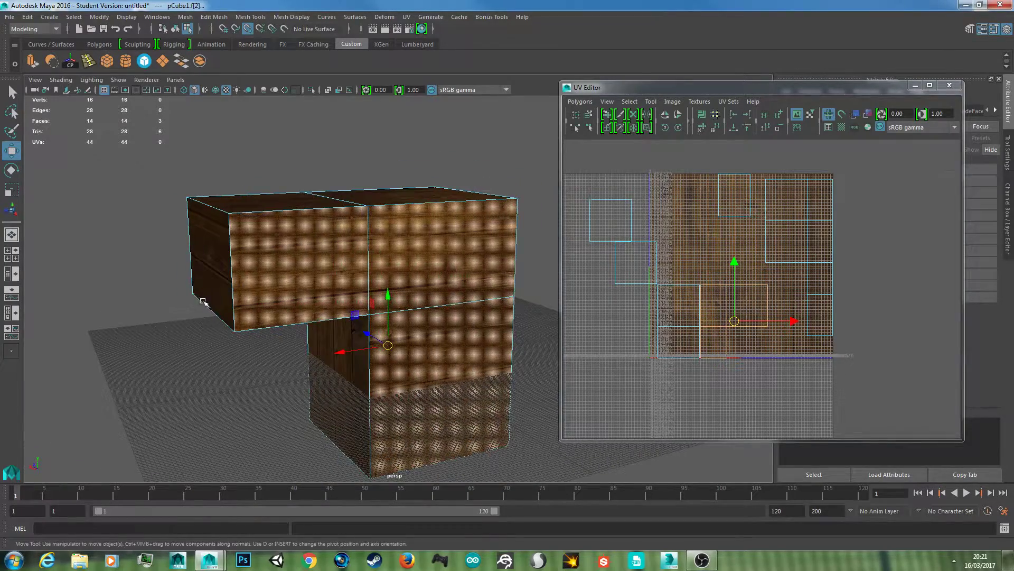
pyautogui.keyDown('alt'); pyautogui.moveTo(464, 308); pyautogui.dragTo(353, 301); pyautogui.keyUp('alt')
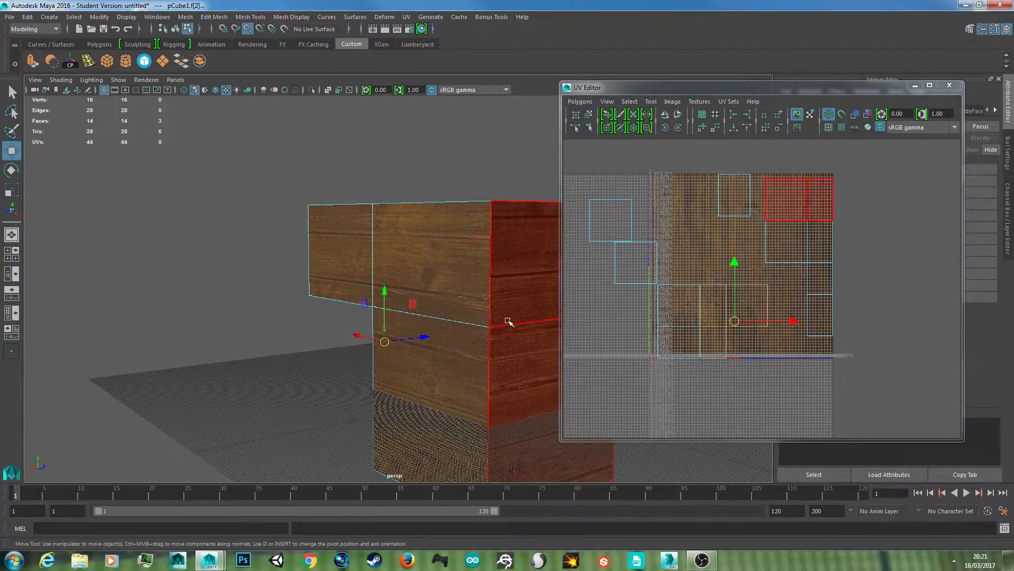
pyautogui.scroll(-2, 486, 290)
pyautogui.scroll(3, 455, 284)
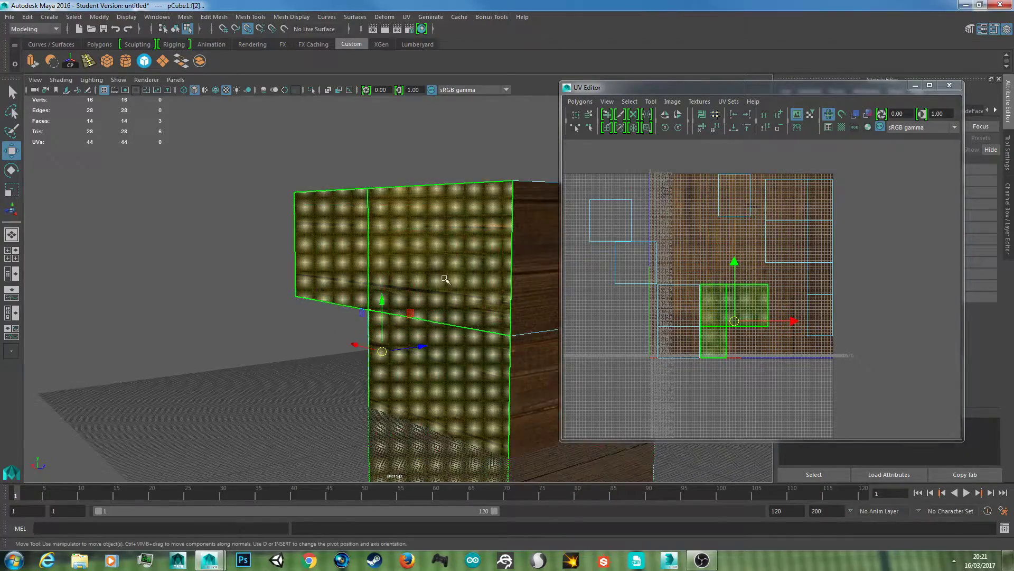
pyautogui.moveTo(444, 280)
pyautogui.keyDown('alt'); pyautogui.mouseDown()
pyautogui.moveTo(484, 272)
pyautogui.moveTo(552, 285)
pyautogui.mouseUp(); pyautogui.keyUp('alt')
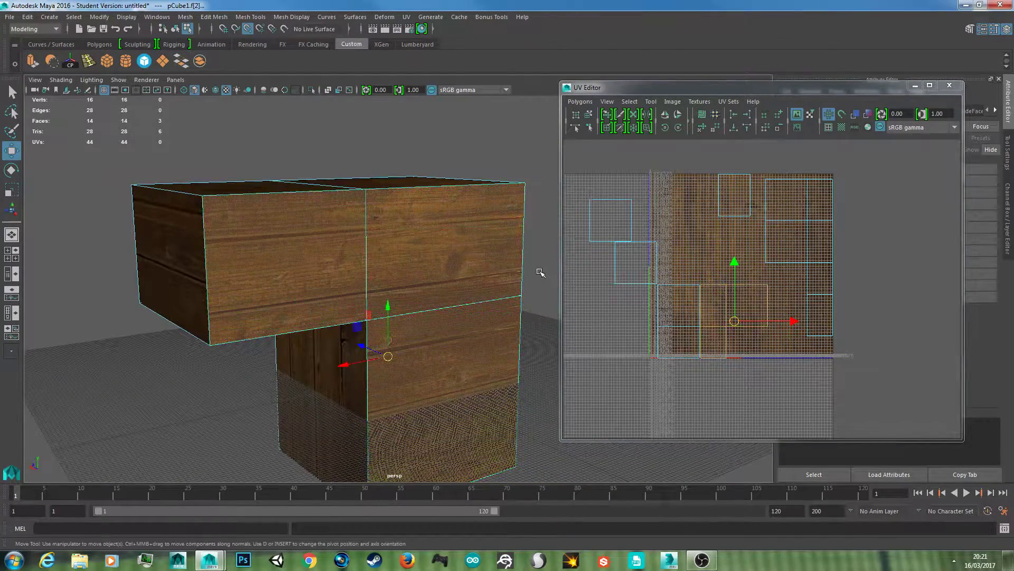
pyautogui.press('alt')
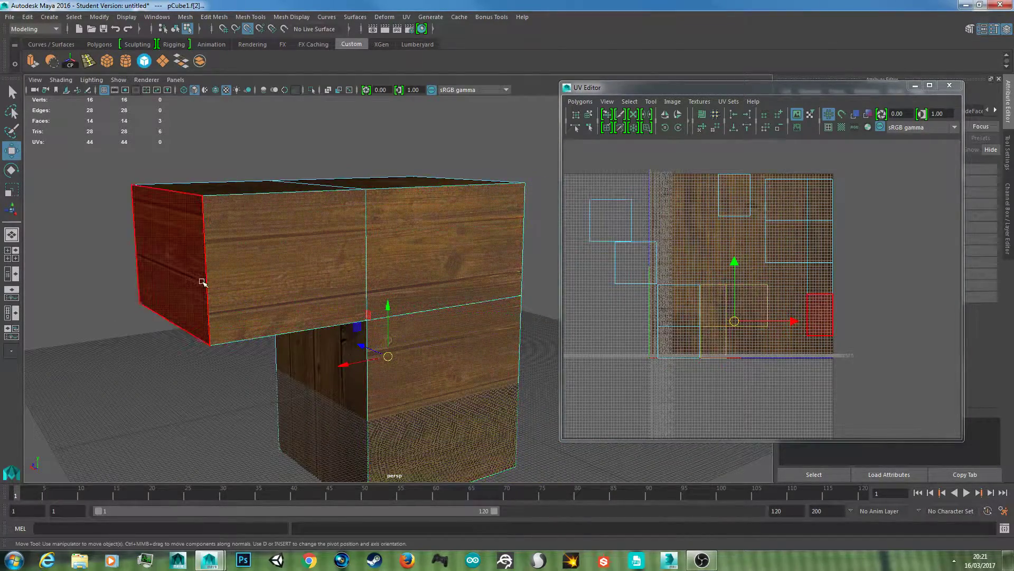
# - Select the vertical corner edge between the end face and the opposite long side, and locate it in the UV layout
pyautogui.keyDown('alt'); pyautogui.moveTo(214, 242); pyautogui.dragTo(340, 257); pyautogui.keyUp('alt')
pyautogui.keyDown('alt'); pyautogui.moveTo(440, 303); pyautogui.dragTo(333, 311); pyautogui.keyUp('alt')
pyautogui.moveTo(285, 256); pyautogui.dragTo(287, 214, button='right')
pyautogui.keyDown('shift'); pyautogui.click(465, 292); pyautogui.keyUp('shift')
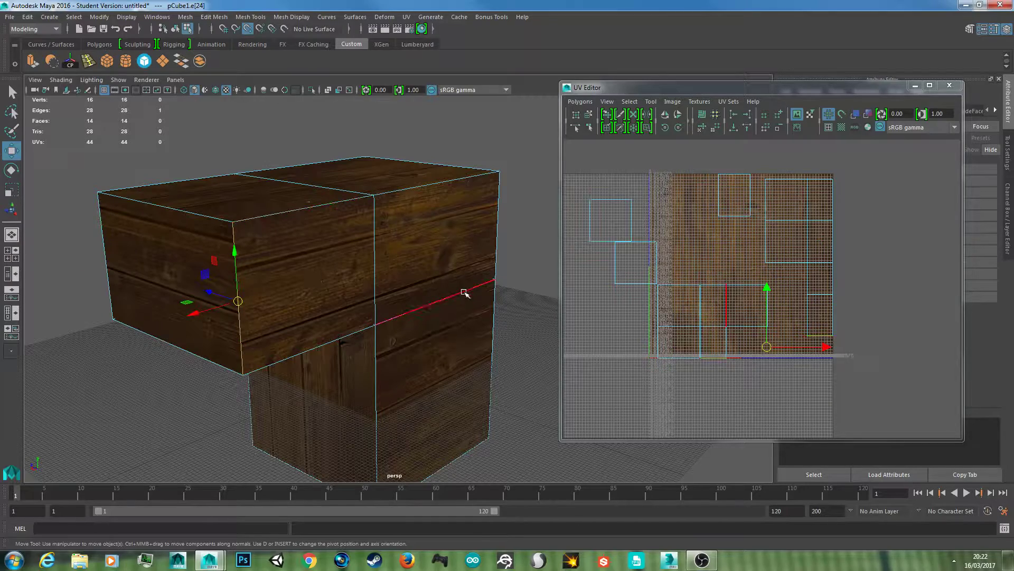
pyautogui.keyDown('alt'); pyautogui.moveTo(791, 356); pyautogui.dragTo(861, 346, button='right'); pyautogui.keyUp('alt')
pyautogui.keyDown('alt'); pyautogui.moveTo(815, 366); pyautogui.dragTo(791, 309, button='middle'); pyautogui.keyUp('alt')
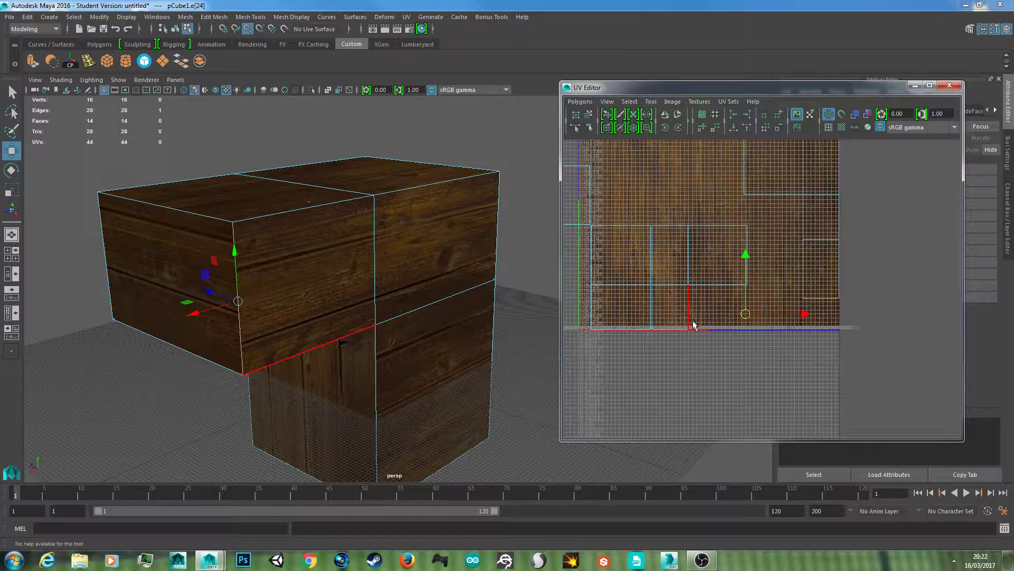
# - Flip the opposite long side's three-face UV shell vertically, using local coordinates
pyautogui.moveTo(729, 283); pyautogui.dragTo(696, 261, button='right')
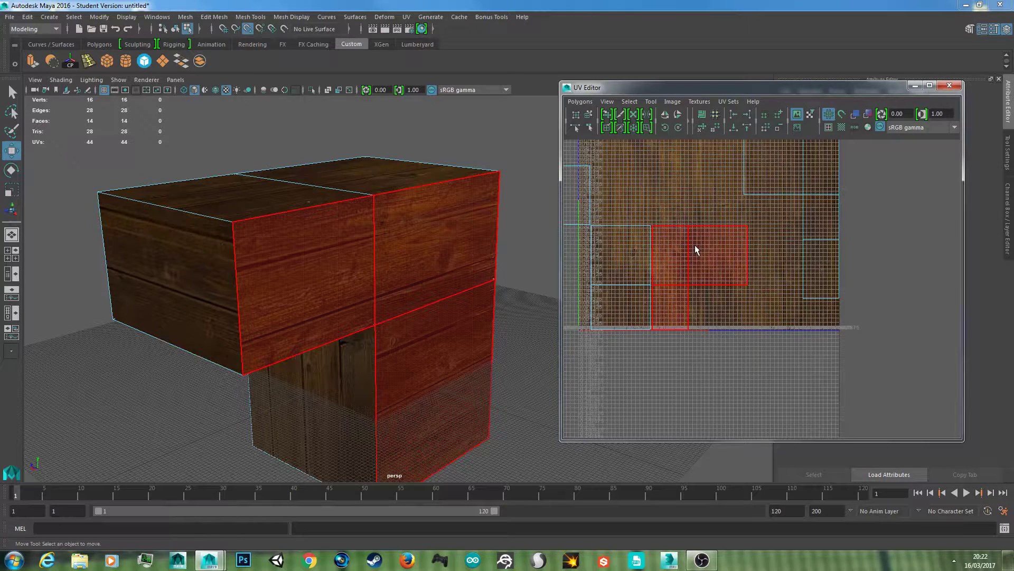
pyautogui.click(696, 245)
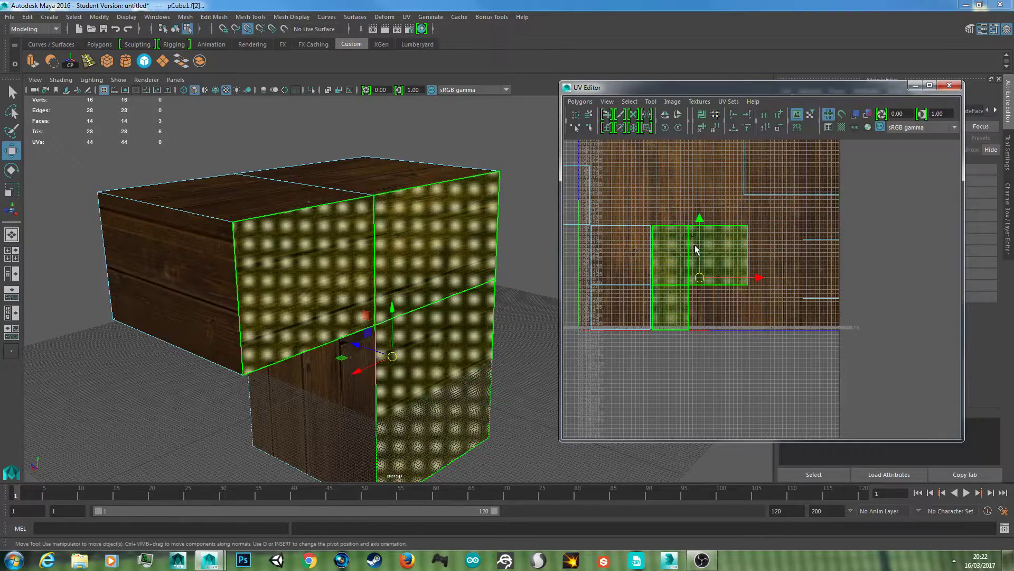
pyautogui.click(580, 102)
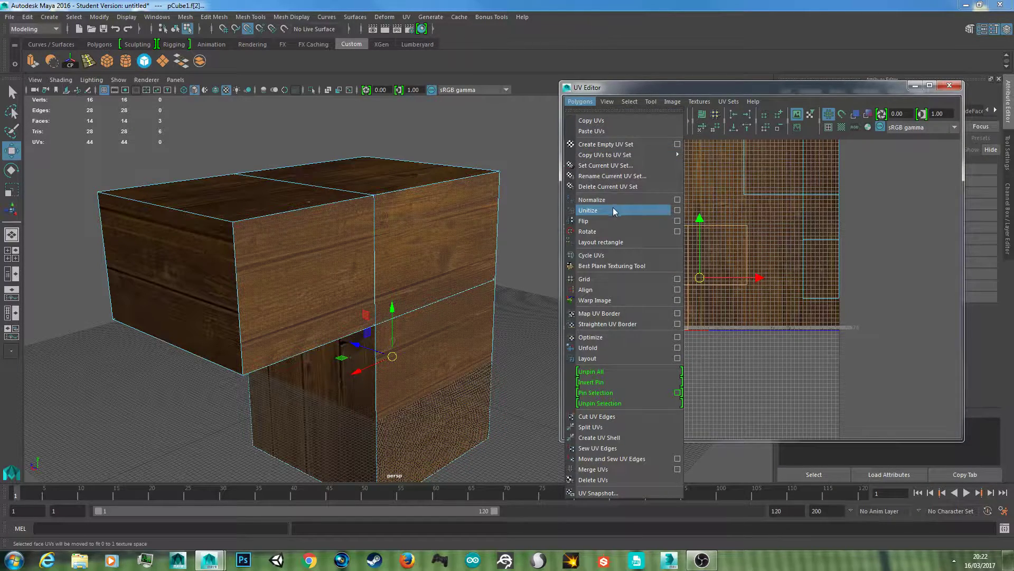
pyautogui.click(677, 220)
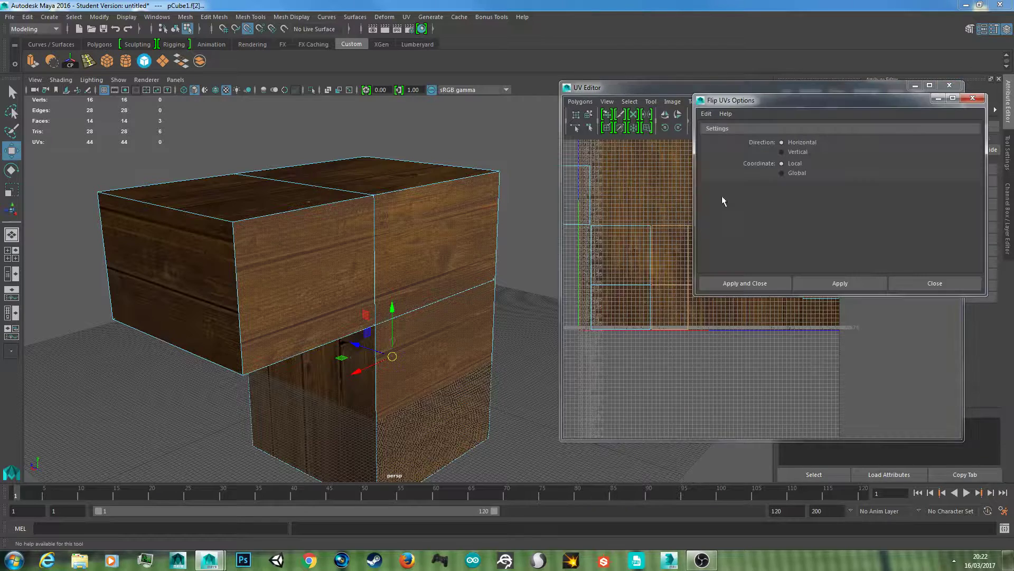
pyautogui.click(789, 152)
pyautogui.click(749, 282)
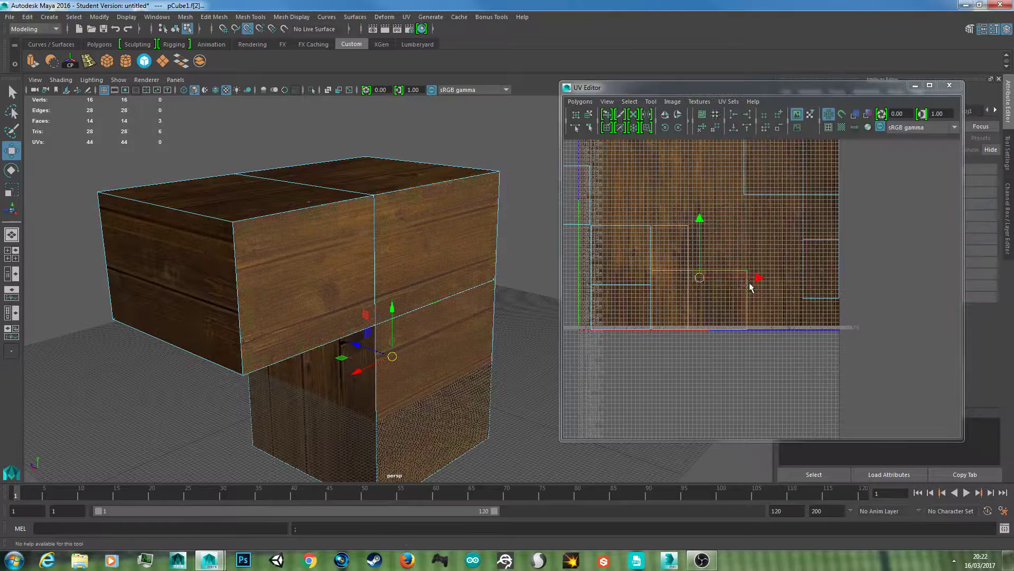
pyautogui.scroll(-3, 731, 254)
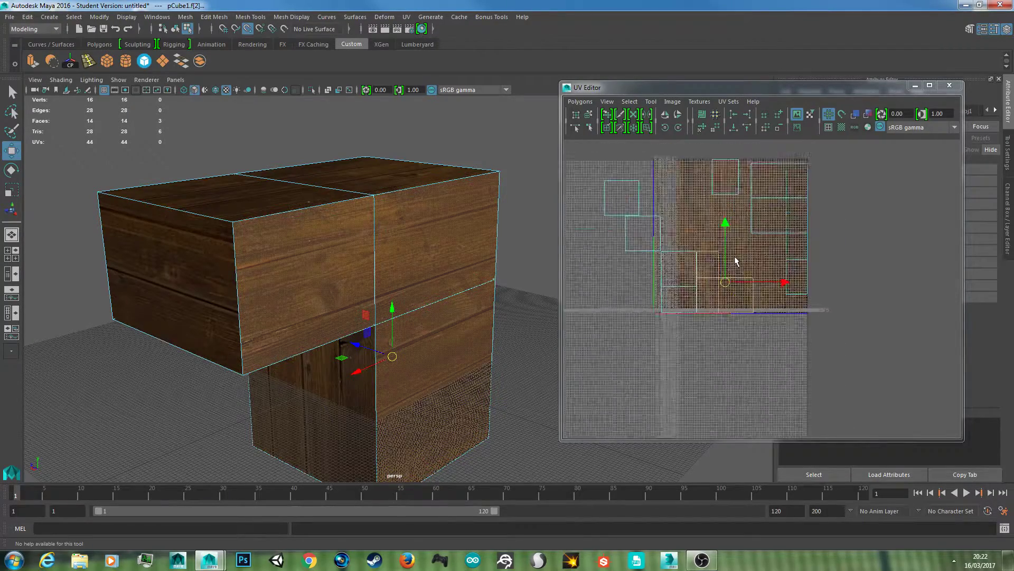
pyautogui.scroll(2, 736, 263)
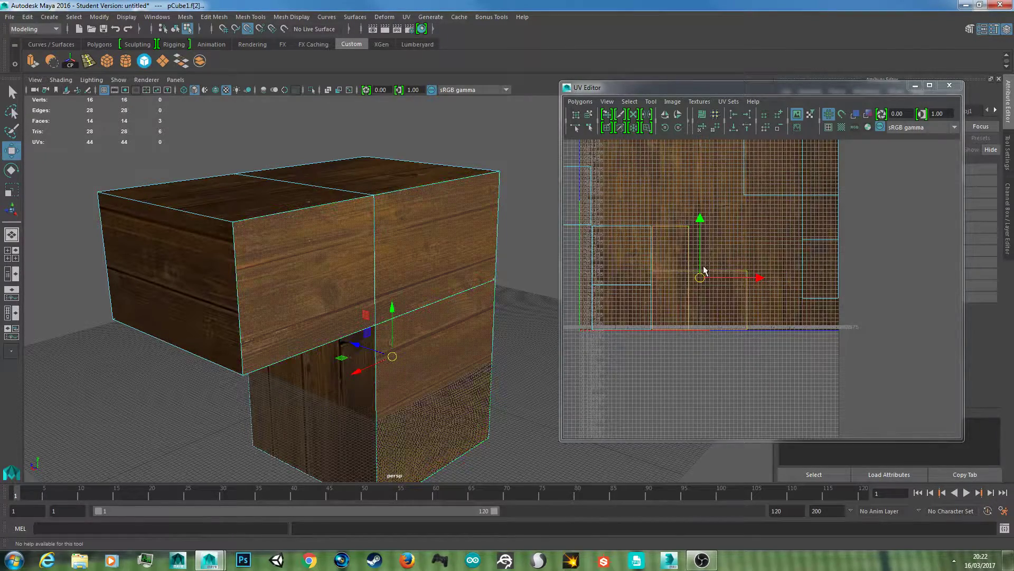
# - Select the vertical corner edge shared with the end face and check its position in the flipped shell
pyautogui.rightClick(678, 242)
pyautogui.moveTo(678, 240); pyautogui.dragTo(676, 212, button='right')
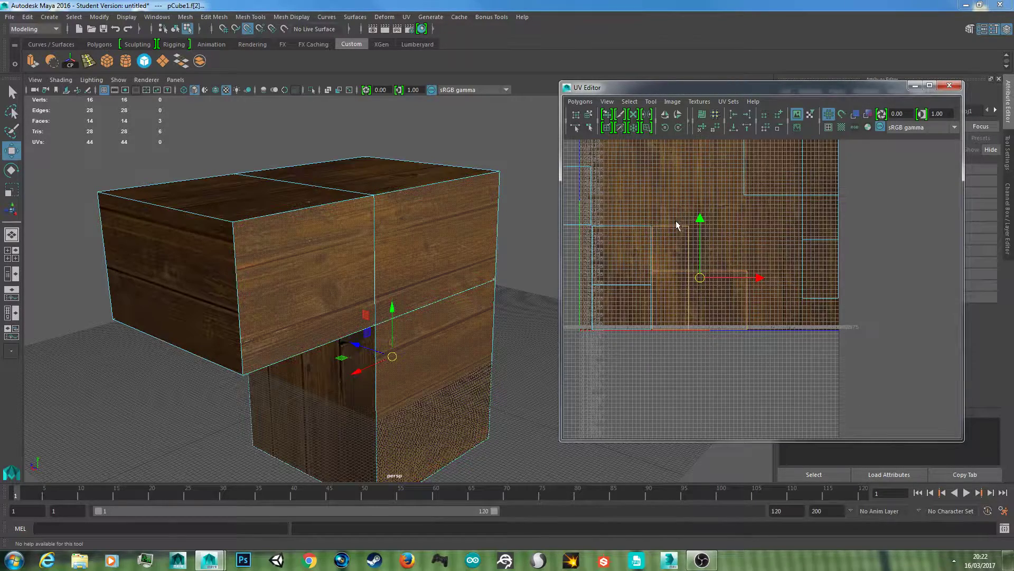
pyautogui.click(676, 229)
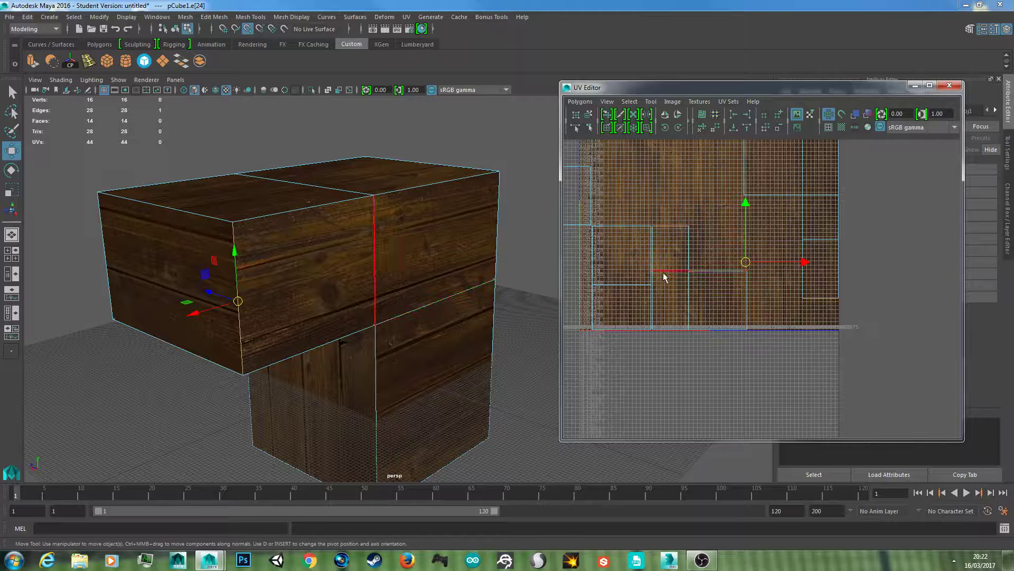
pyautogui.rightClick(680, 273)
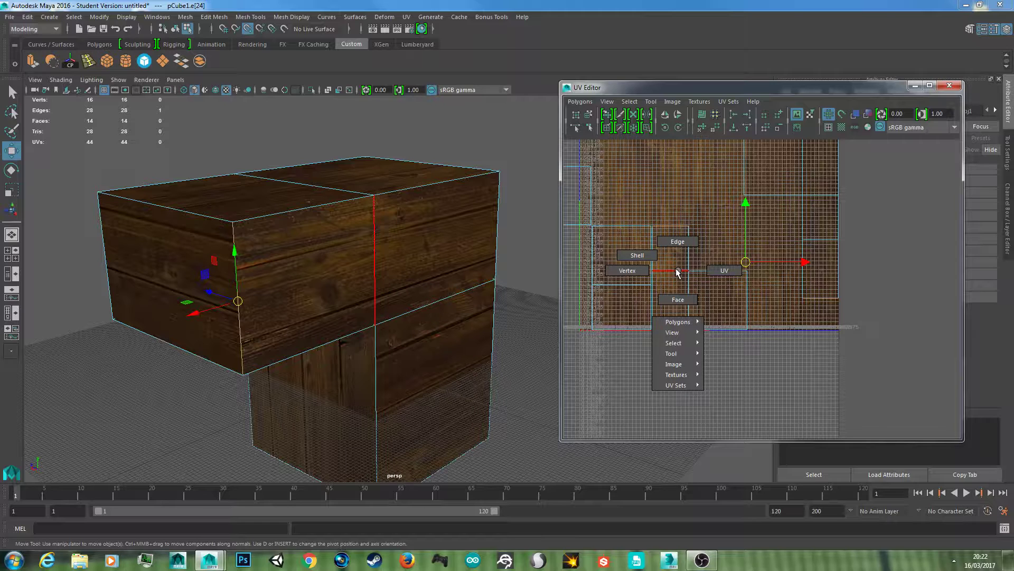
pyautogui.moveTo(675, 272)
pyautogui.mouseDown(button='right')
pyautogui.moveTo(647, 273)
pyautogui.moveTo(655, 270)
pyautogui.mouseUp(button='right')
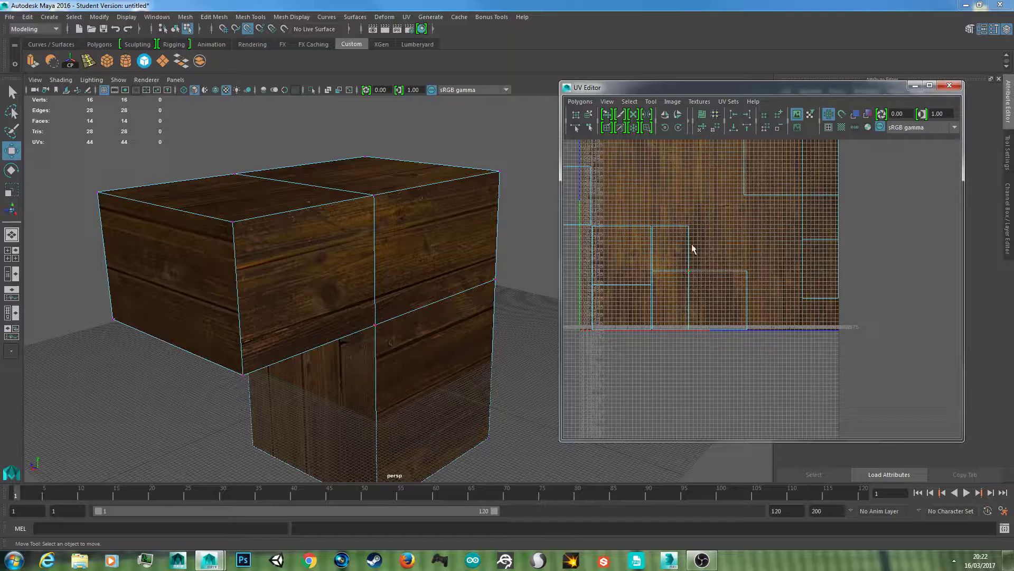
# - Flip the opposite long side's UV shell horizontally, using local coordinates
pyautogui.moveTo(718, 284); pyautogui.dragTo(674, 274, button='right')
pyautogui.click(719, 283)
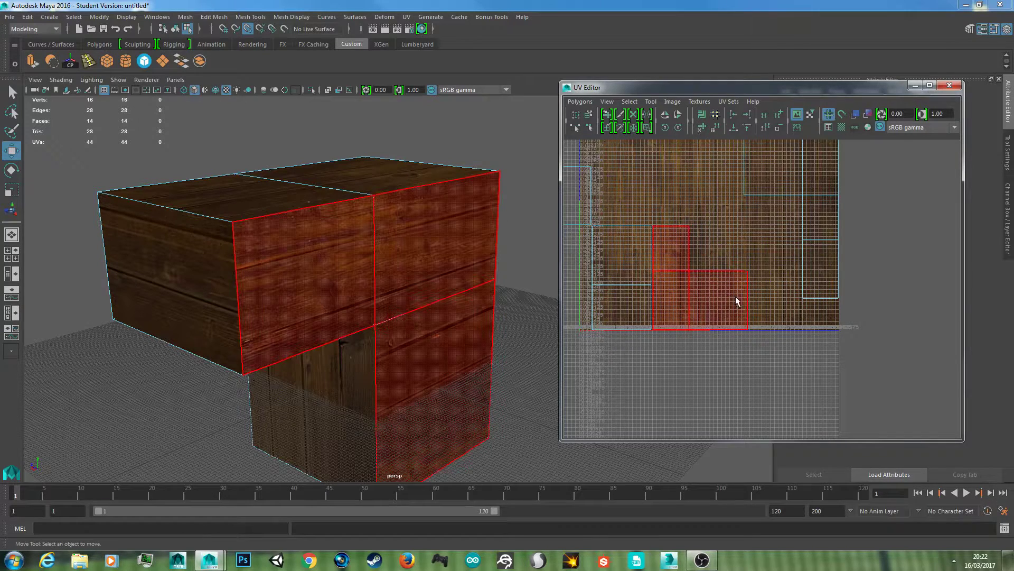
pyautogui.click(733, 297)
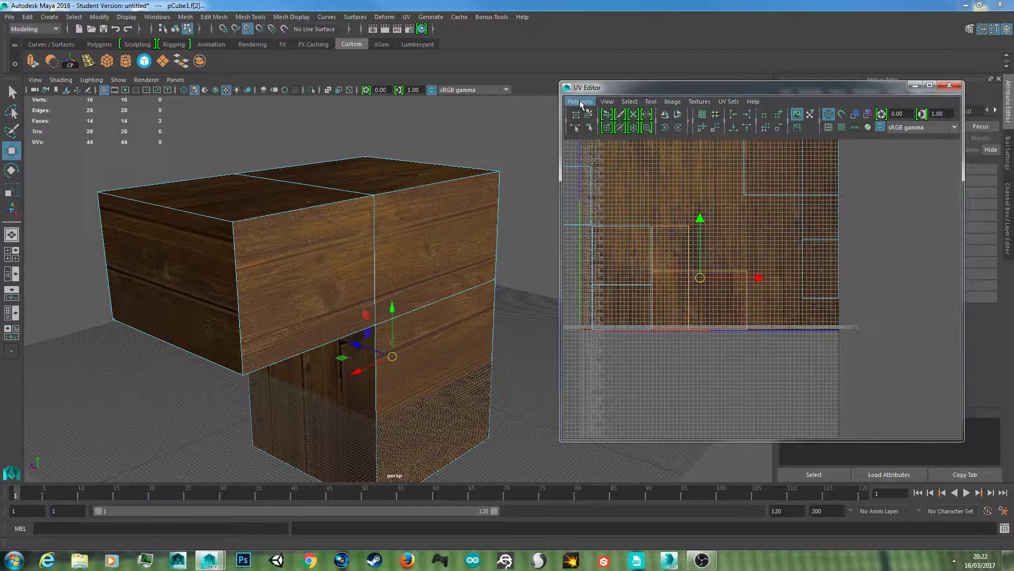
pyautogui.click(580, 102)
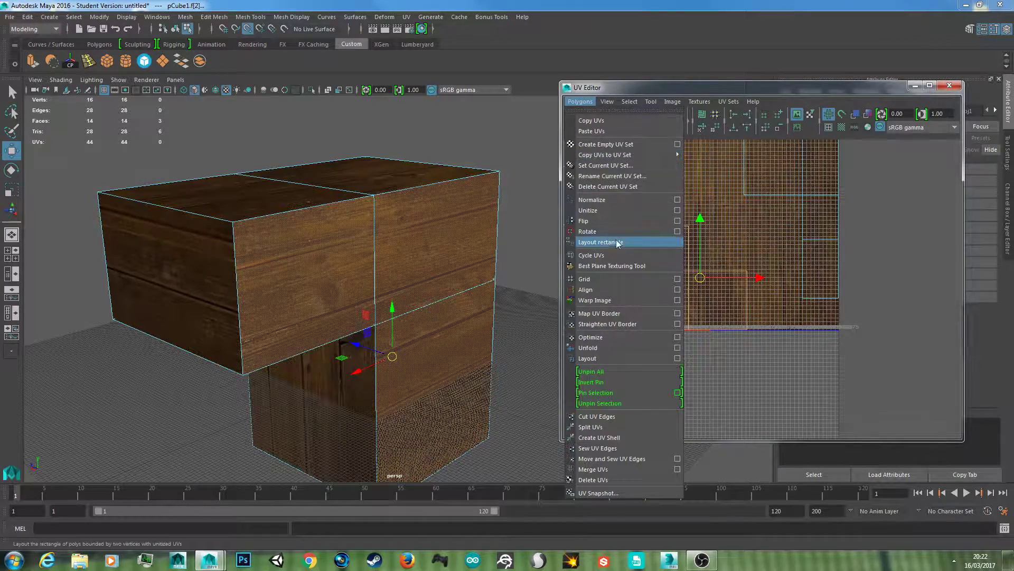
pyautogui.click(677, 221)
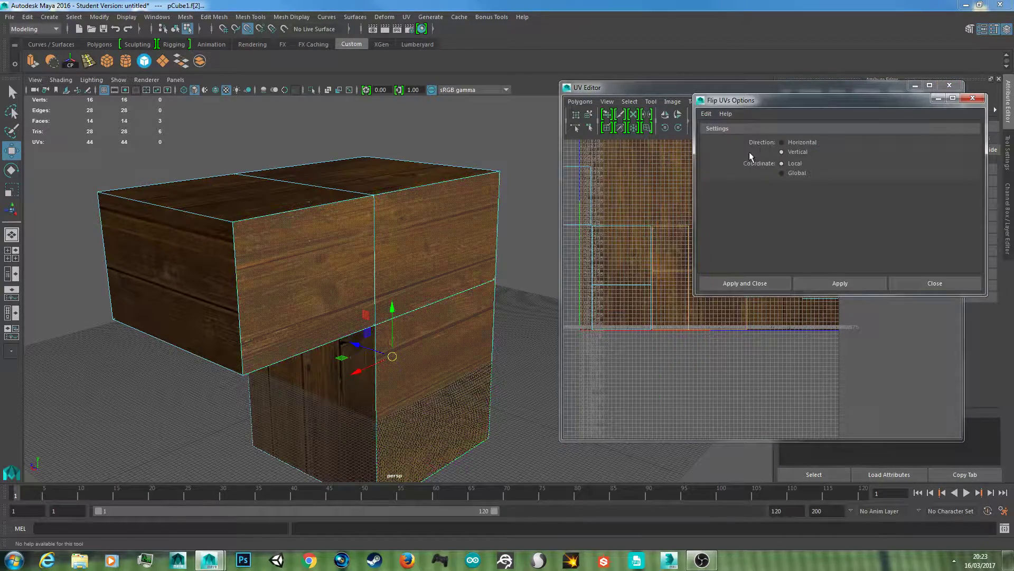
pyautogui.click(793, 141)
pyautogui.click(769, 282)
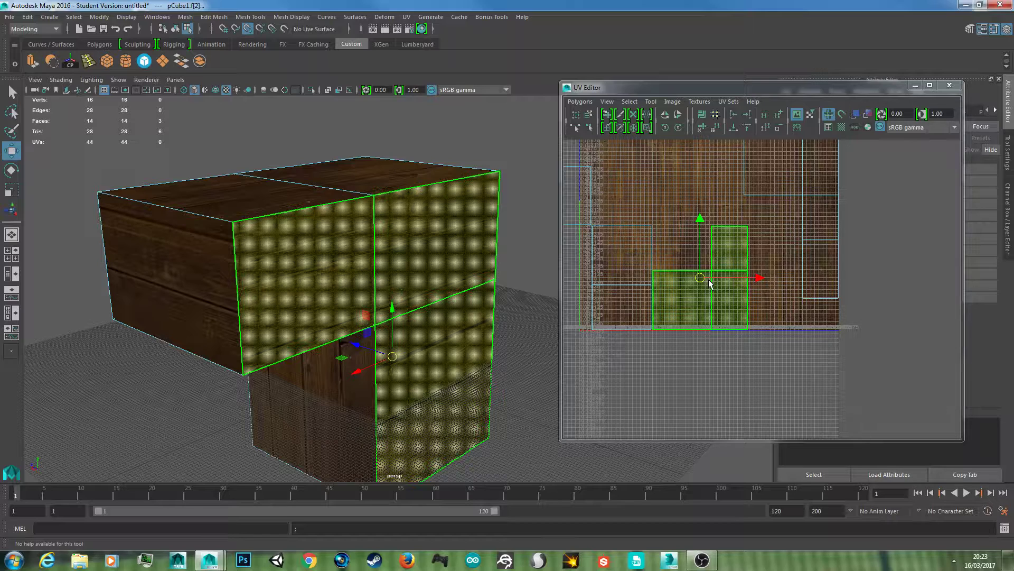
# - Snap the flipped long-side shell directly beneath the end-face shell so their shared corner edges meet, and clear the selection
pyautogui.moveTo(700, 280); pyautogui.dragTo(839, 299)
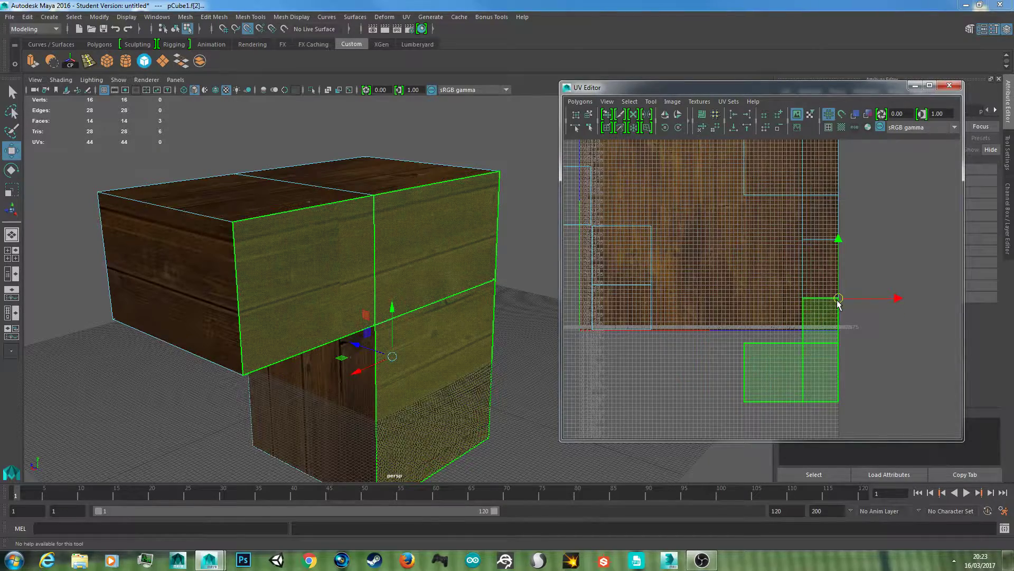
pyautogui.click(734, 289)
pyautogui.moveTo(287, 296); pyautogui.dragTo(391, 210, button='right')
# - Examine how the planks run around the end-face corner and across the opposite long side
pyautogui.scroll(3, 411, 276)
pyautogui.keyDown('alt'); pyautogui.moveTo(283, 301); pyautogui.dragTo(432, 307, button='middle'); pyautogui.keyUp('alt')
pyautogui.scroll(3, 355, 280)
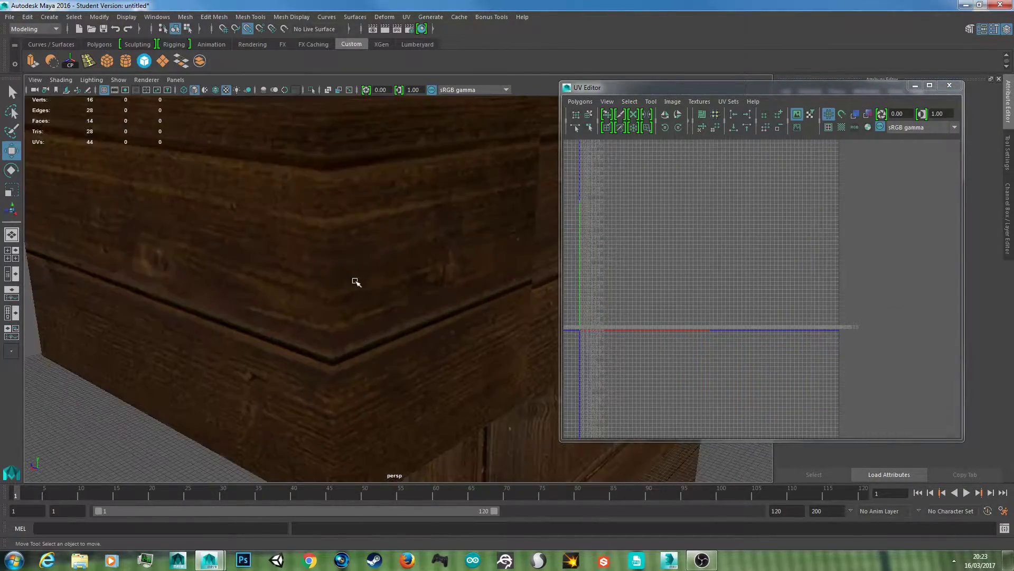
pyautogui.scroll(-5, 354, 281)
pyautogui.keyDown('alt'); pyautogui.moveTo(317, 281); pyautogui.dragTo(354, 208); pyautogui.keyUp('alt')
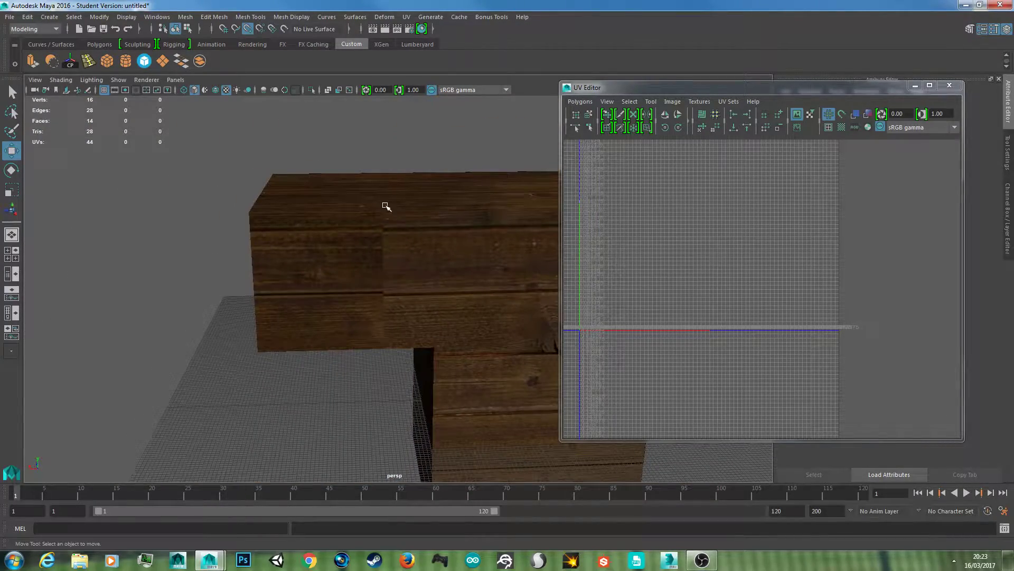
pyautogui.click(390, 222)
pyautogui.scroll(4, 398, 267)
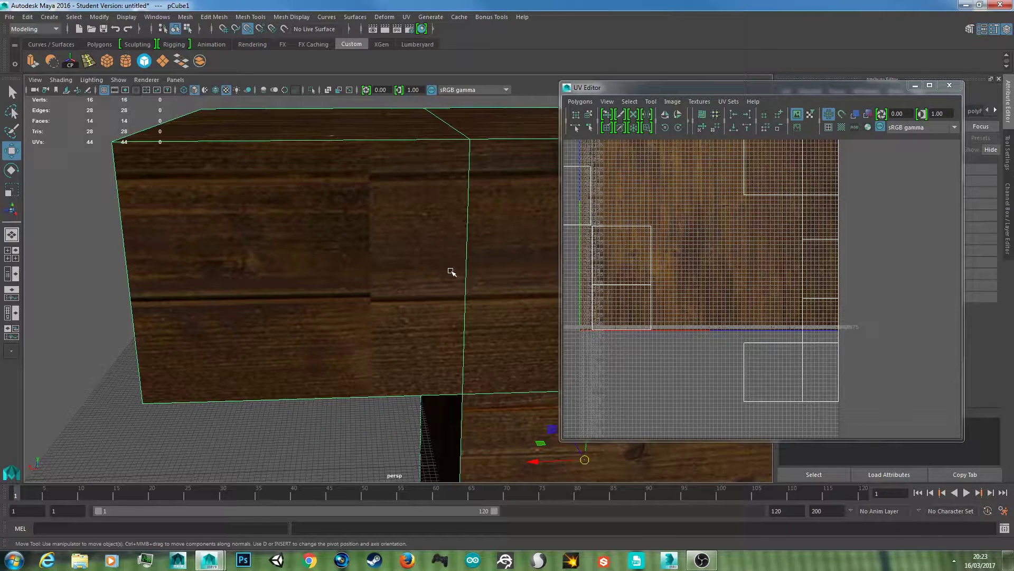
# - Select the aligned column of UV shells, scale it down uniformly and move it fully inside the wood texture
pyautogui.keyDown('alt'); pyautogui.moveTo(845, 280); pyautogui.dragTo(863, 311, button='right'); pyautogui.keyUp('alt')
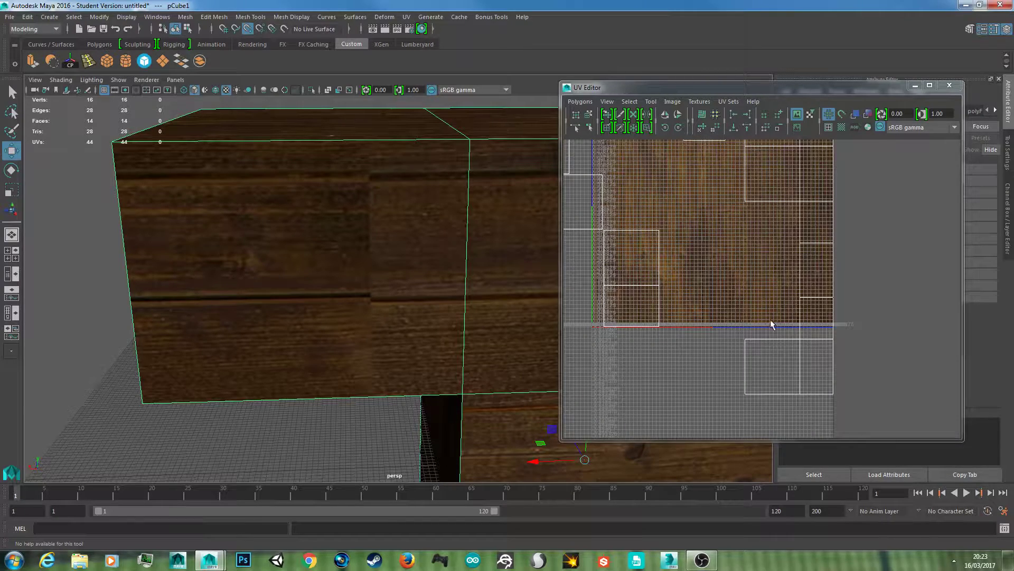
pyautogui.scroll(-5, 770, 317)
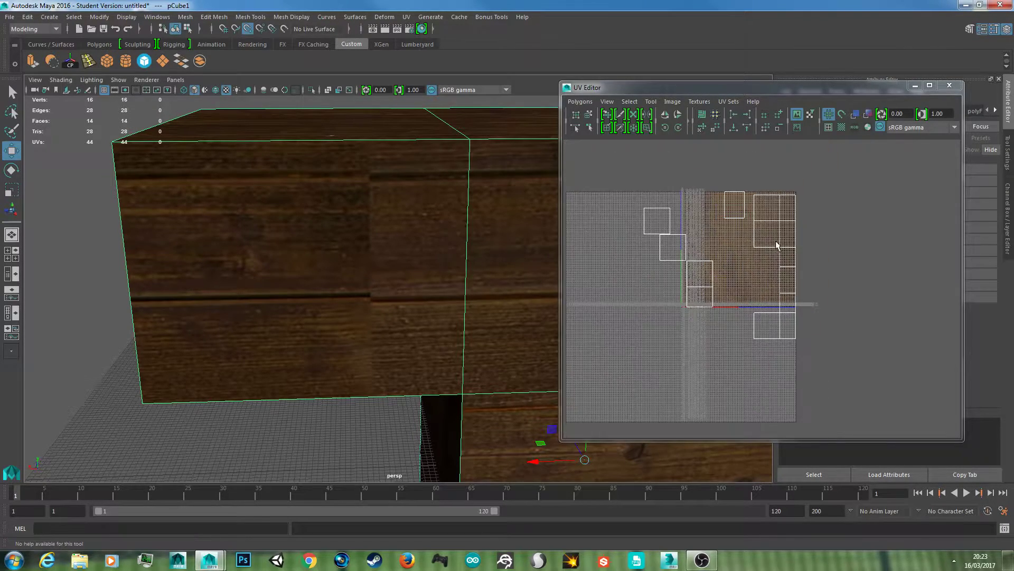
pyautogui.rightClick(782, 241)
pyautogui.click(746, 224)
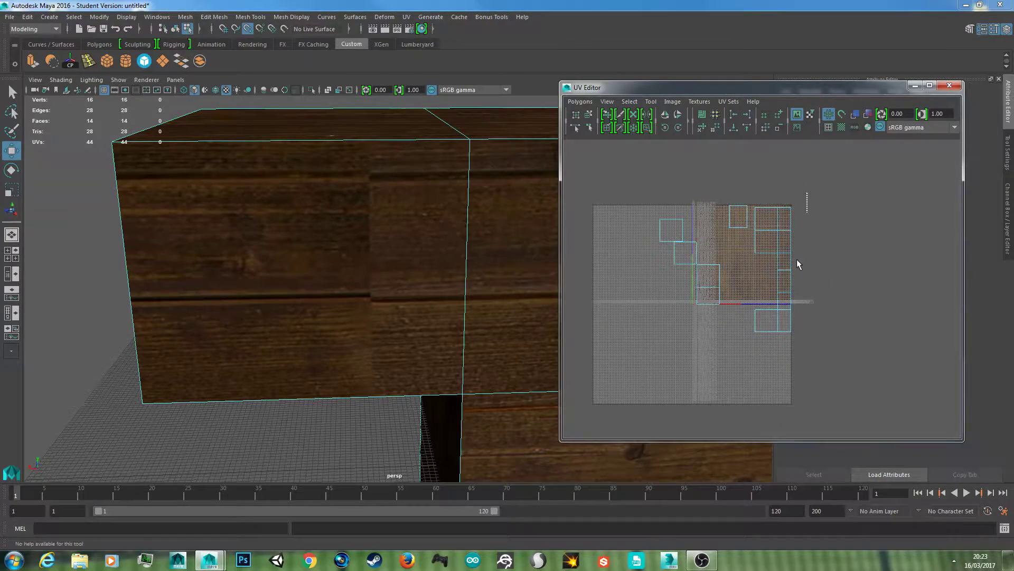
pyautogui.moveTo(784, 375); pyautogui.dragTo(784, 372)
pyautogui.press('e')
pyautogui.press('r')
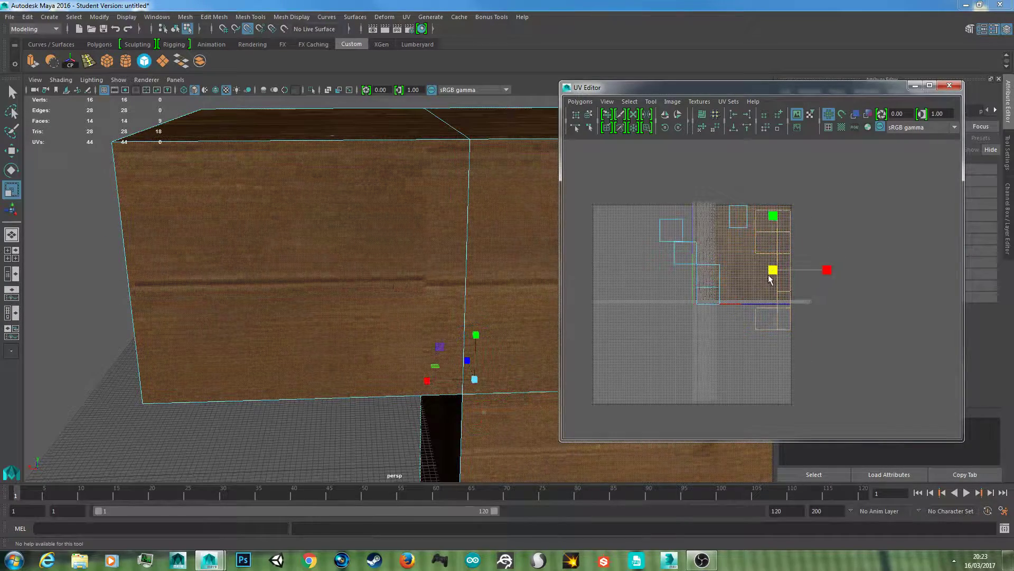
pyautogui.press('w')
pyautogui.click(772, 252)
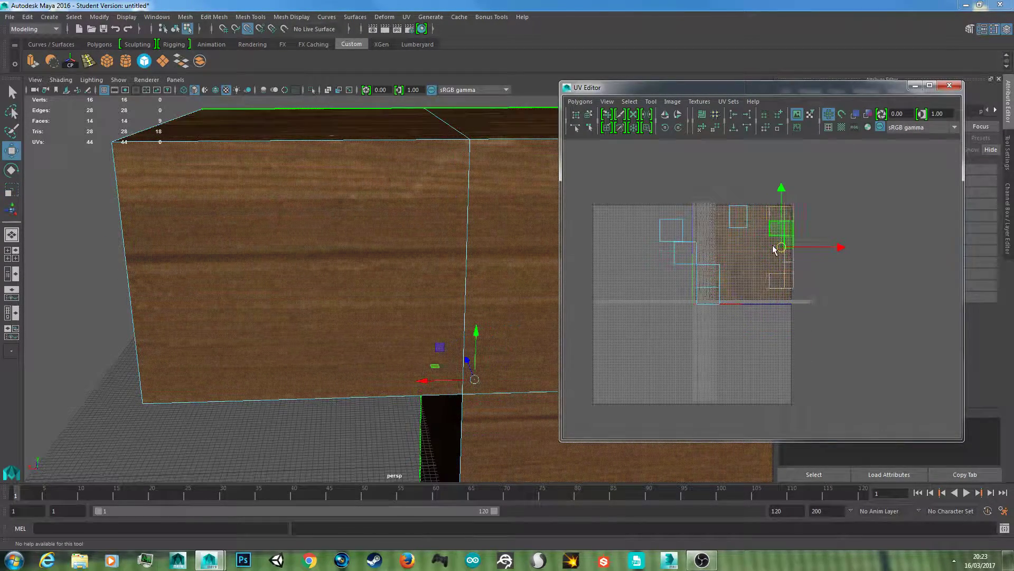
pyautogui.moveTo(776, 262); pyautogui.dragTo(771, 252)
pyautogui.click(813, 226)
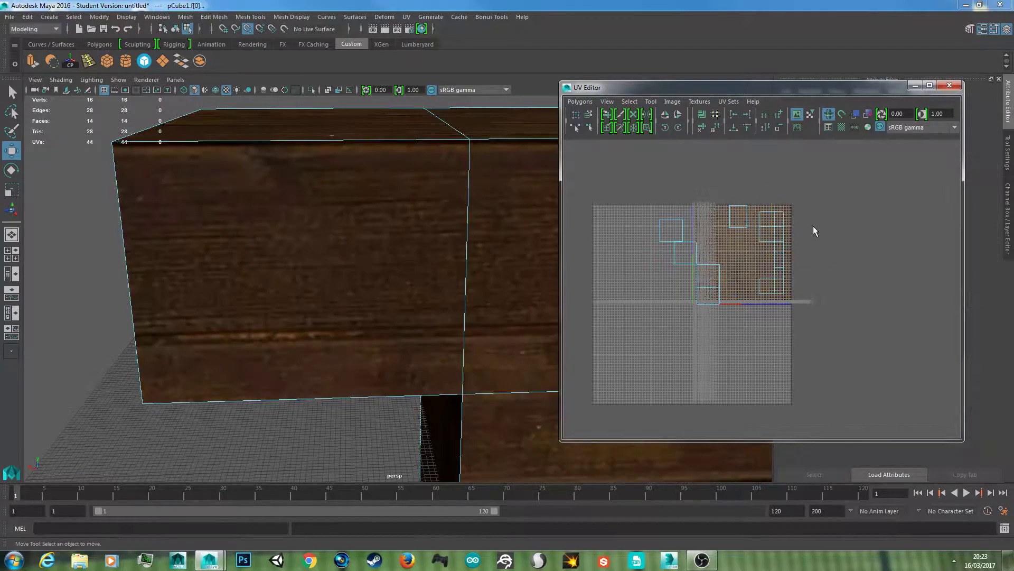
# - Inspect the plank alignment on both long sides and the end face, and compare it with their shells in the UV layout
pyautogui.scroll(-5, 525, 321)
pyautogui.keyDown('alt'); pyautogui.moveTo(412, 324); pyautogui.dragTo(381, 328); pyautogui.keyUp('alt')
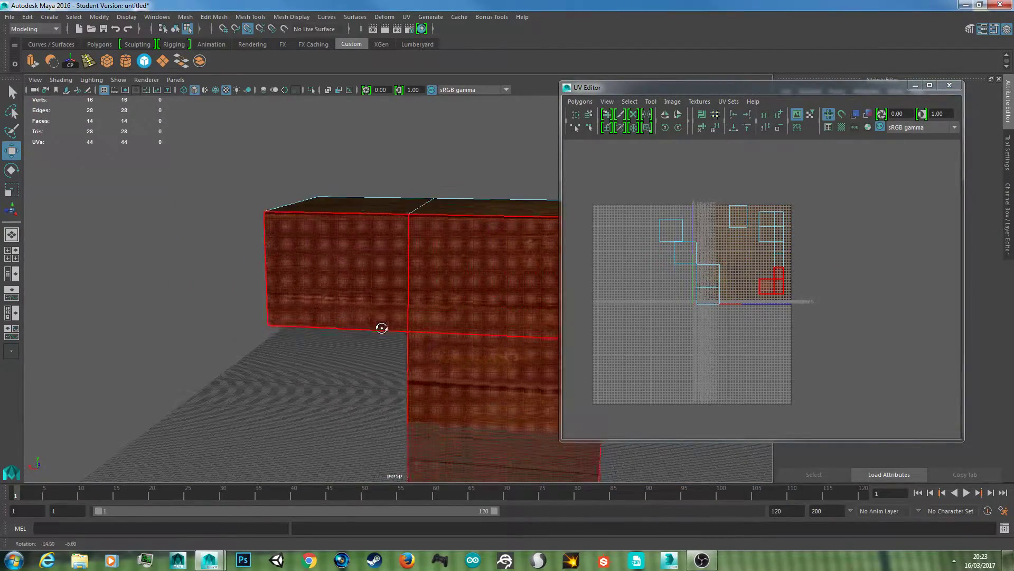
pyautogui.scroll(1, 546, 309)
pyautogui.scroll(-4, 552, 305)
pyautogui.click(689, 320)
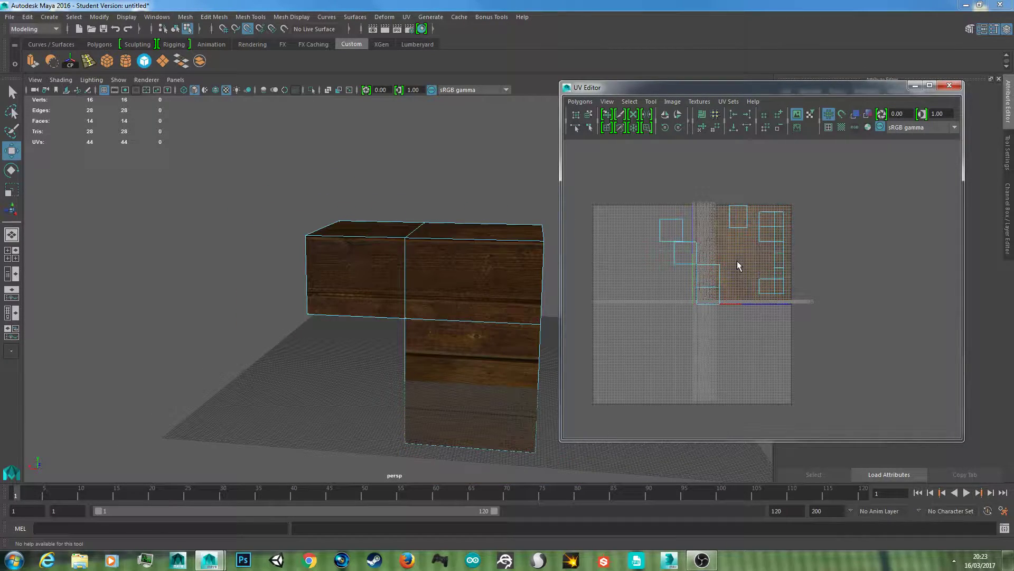
pyautogui.scroll(3, 511, 313)
pyautogui.keyDown('alt'); pyautogui.moveTo(511, 313); pyautogui.dragTo(597, 302); pyautogui.keyUp('alt')
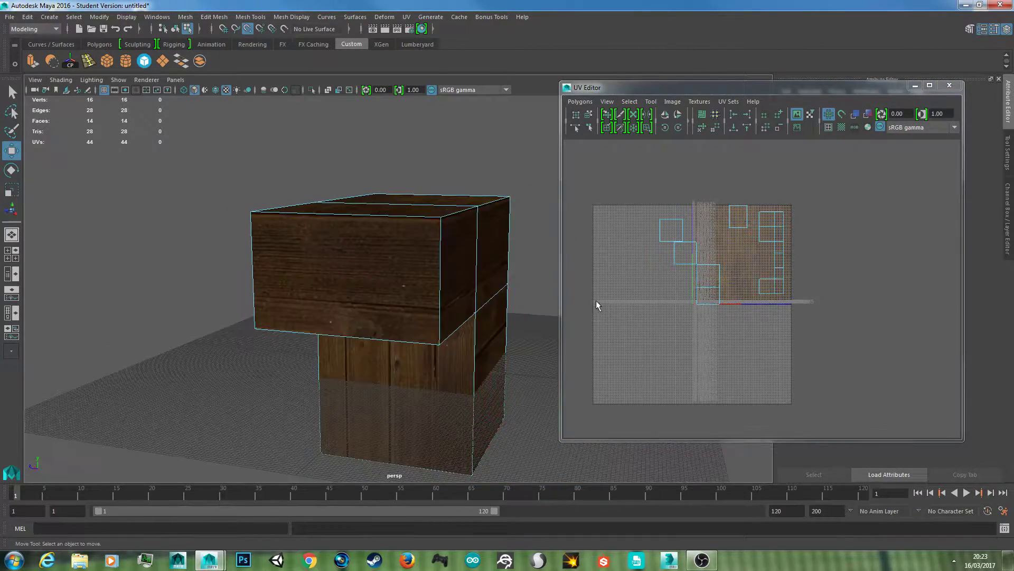
pyautogui.keyDown('alt'); pyautogui.moveTo(514, 259); pyautogui.dragTo(470, 248); pyautogui.keyUp('alt')
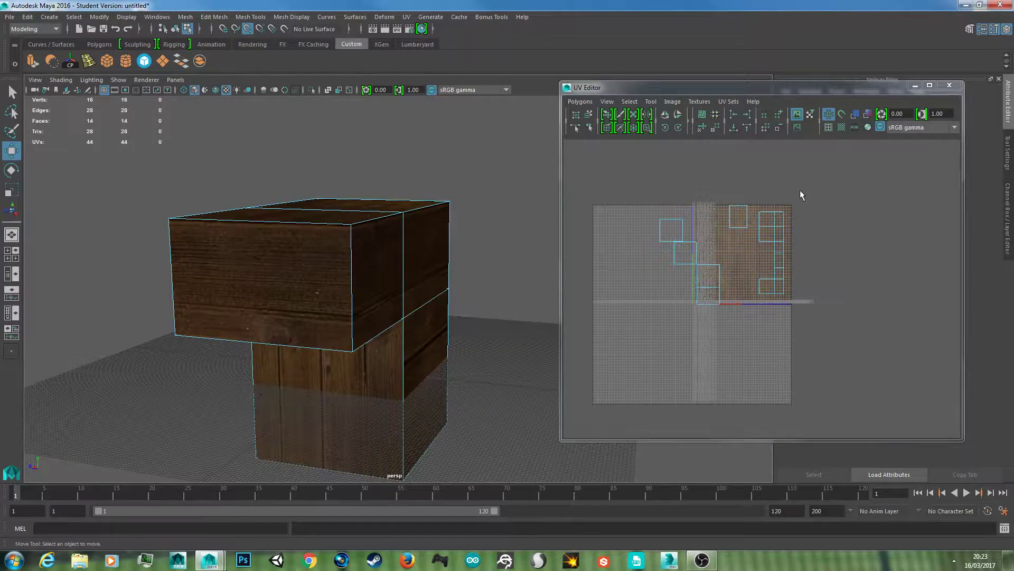
pyautogui.scroll(5, 802, 347)
pyautogui.scroll(5, 380, 256)
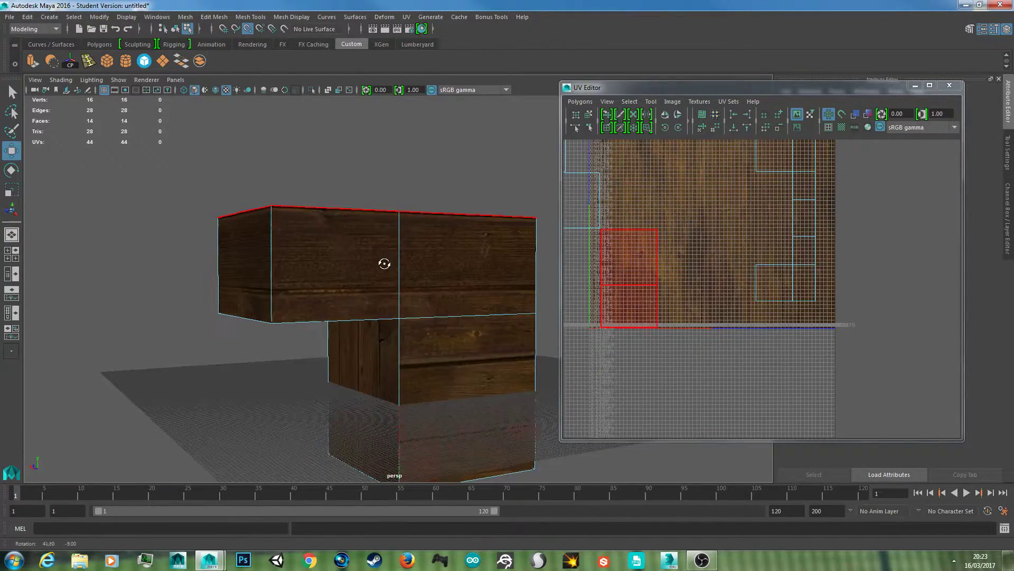
pyautogui.scroll(2, 463, 308)
pyautogui.keyDown('alt'); pyautogui.moveTo(451, 276); pyautogui.dragTo(412, 301, button='middle'); pyautogui.keyUp('alt')
pyautogui.scroll(-5, 403, 312)
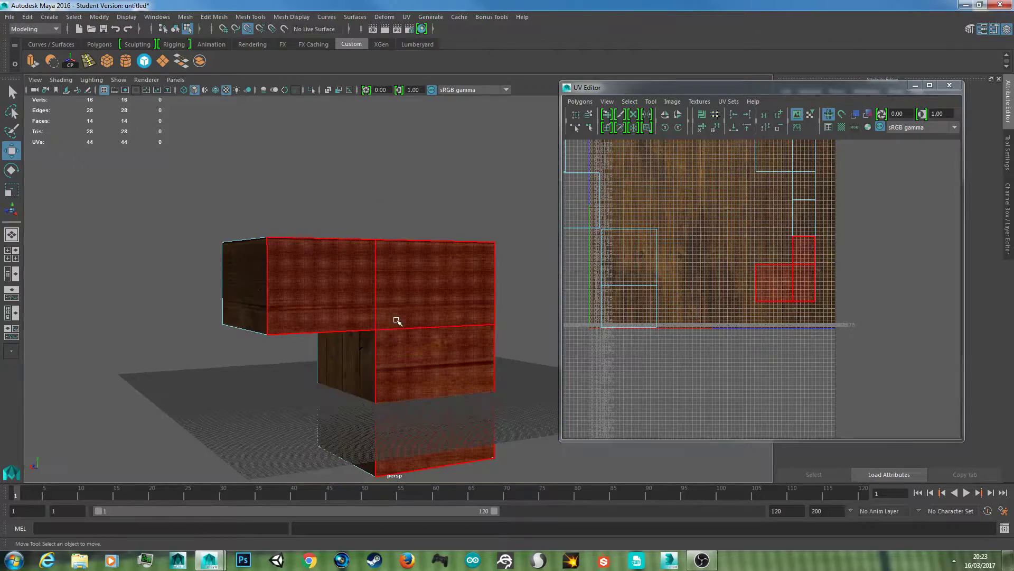
pyautogui.keyDown('alt'); pyautogui.moveTo(397, 321); pyautogui.dragTo(328, 324); pyautogui.keyUp('alt')
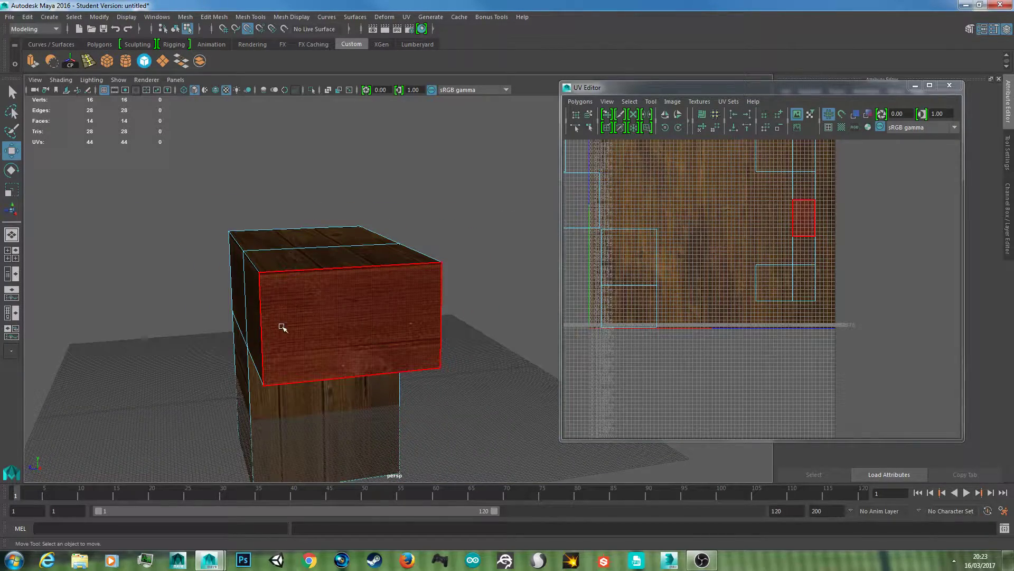
pyautogui.keyDown('alt'); pyautogui.moveTo(419, 290); pyautogui.dragTo(403, 290); pyautogui.keyUp('alt')
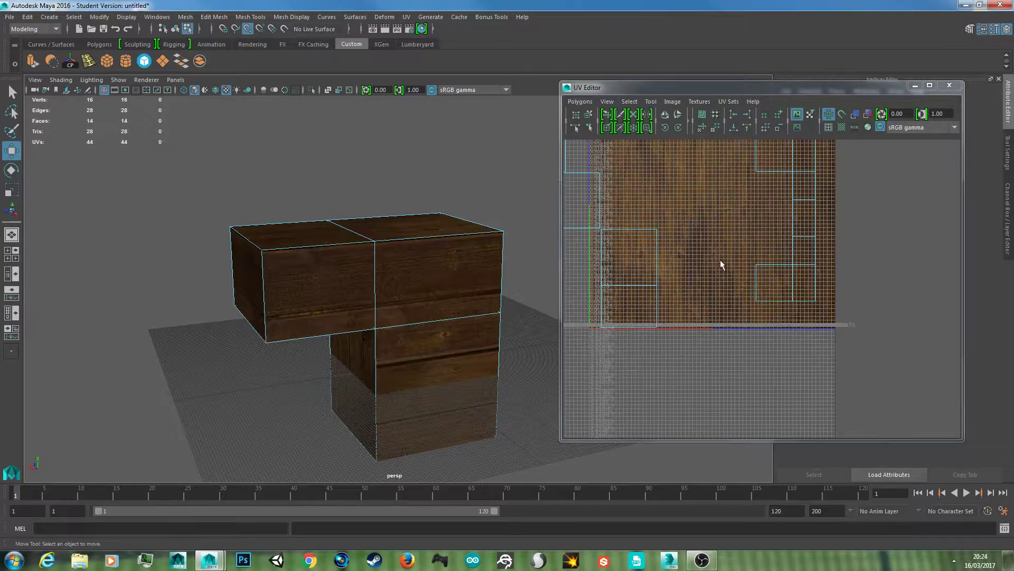
pyautogui.scroll(3, 792, 227)
pyautogui.keyDown('alt'); pyautogui.moveTo(812, 210); pyautogui.dragTo(781, 270, button='middle'); pyautogui.keyUp('alt')
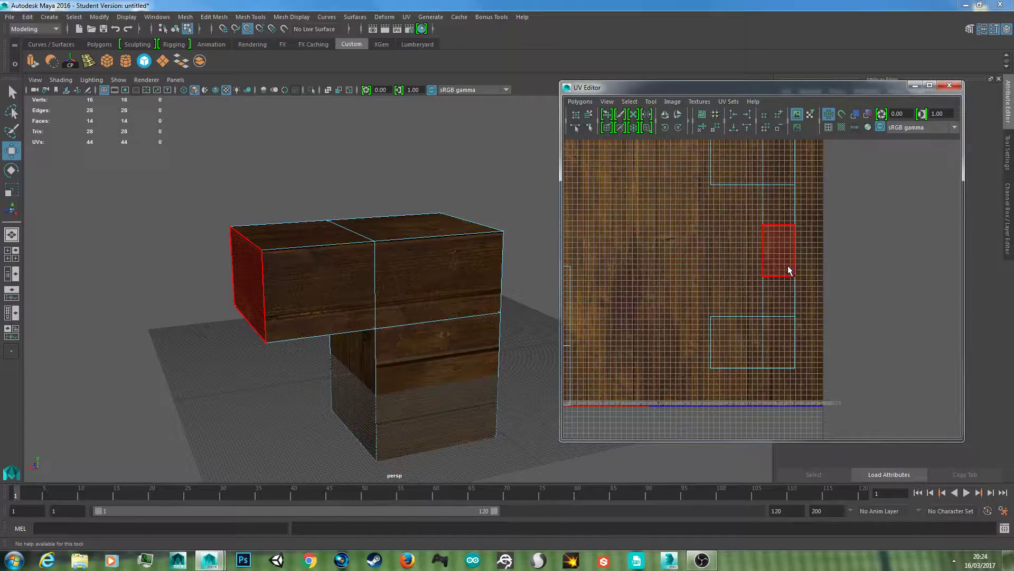
# - Try moving the long-side and end-face UV shells sideways, away from the upper shells in the column
pyautogui.moveTo(788, 265); pyautogui.dragTo(761, 251, button='right')
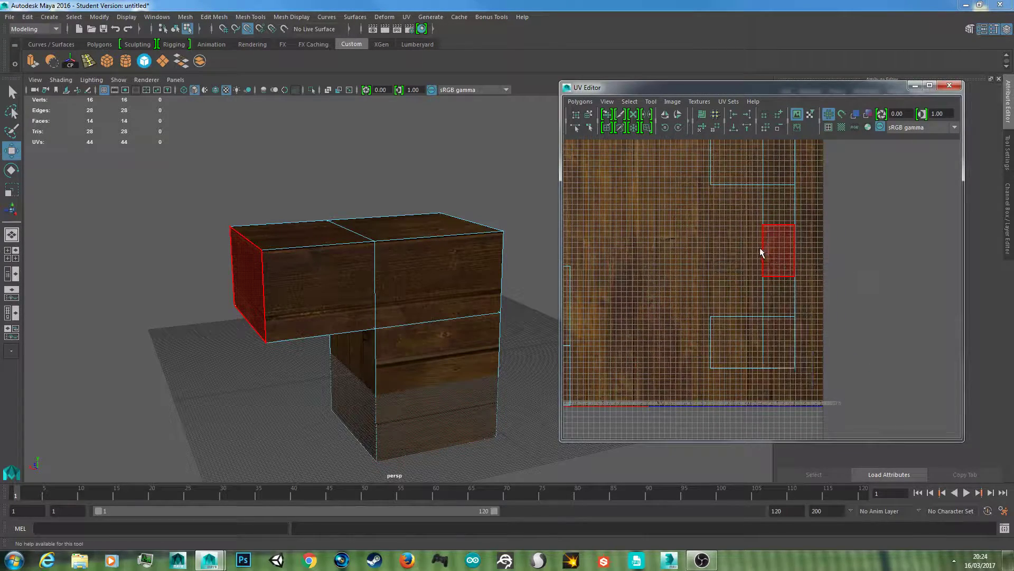
pyautogui.click(778, 327)
pyautogui.keyDown('alt'); pyautogui.moveTo(398, 312); pyautogui.dragTo(441, 312); pyautogui.keyUp('alt')
pyautogui.keyDown('shift'); pyautogui.click(322, 302); pyautogui.keyUp('shift')
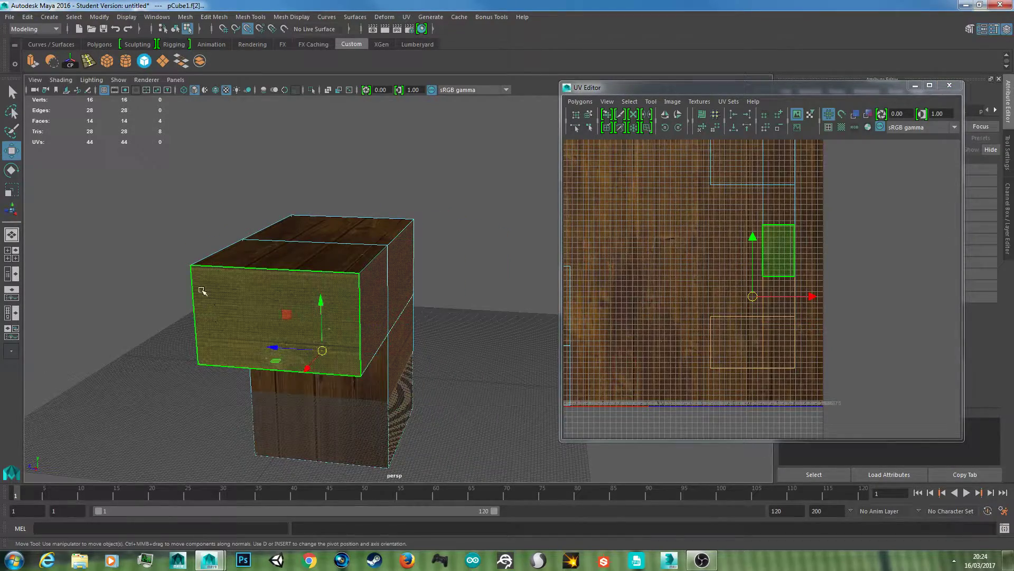
pyautogui.keyDown('alt'); pyautogui.moveTo(200, 290); pyautogui.dragTo(278, 279); pyautogui.keyUp('alt')
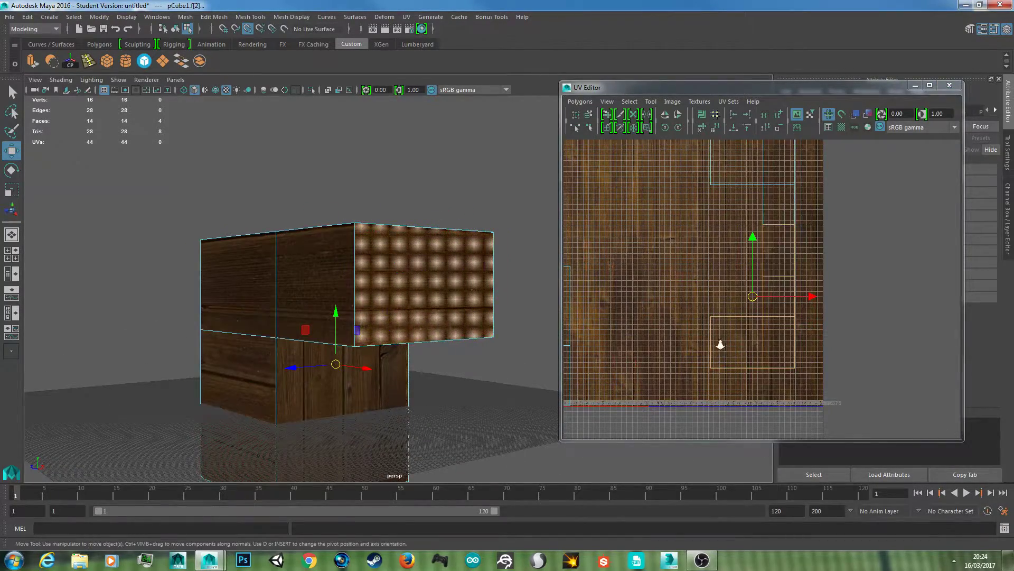
pyautogui.scroll(-2, 721, 342)
pyautogui.moveTo(837, 315); pyautogui.dragTo(796, 310)
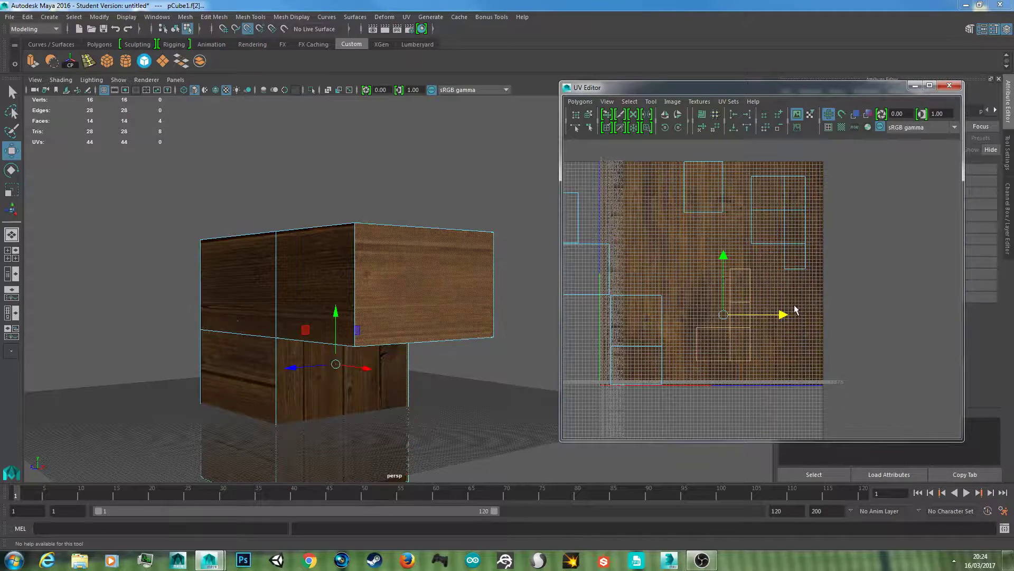
# - Compare the end face's planks with the separated UV shells in the layout
pyautogui.click(482, 242)
pyautogui.moveTo(367, 259); pyautogui.dragTo(439, 222, button='right')
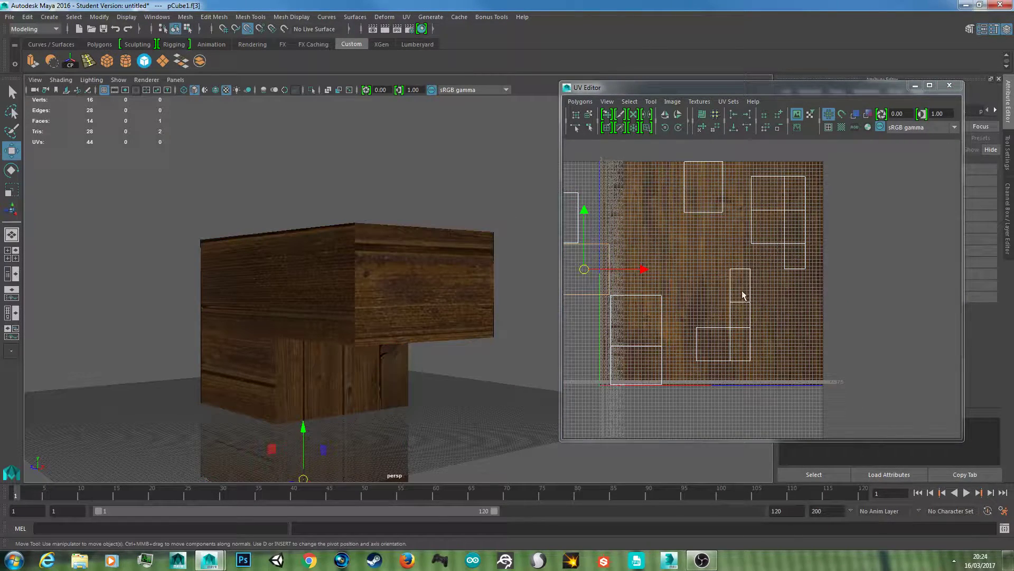
pyautogui.moveTo(759, 281); pyautogui.dragTo(700, 261, button='right')
pyautogui.moveTo(798, 186); pyautogui.dragTo(733, 357)
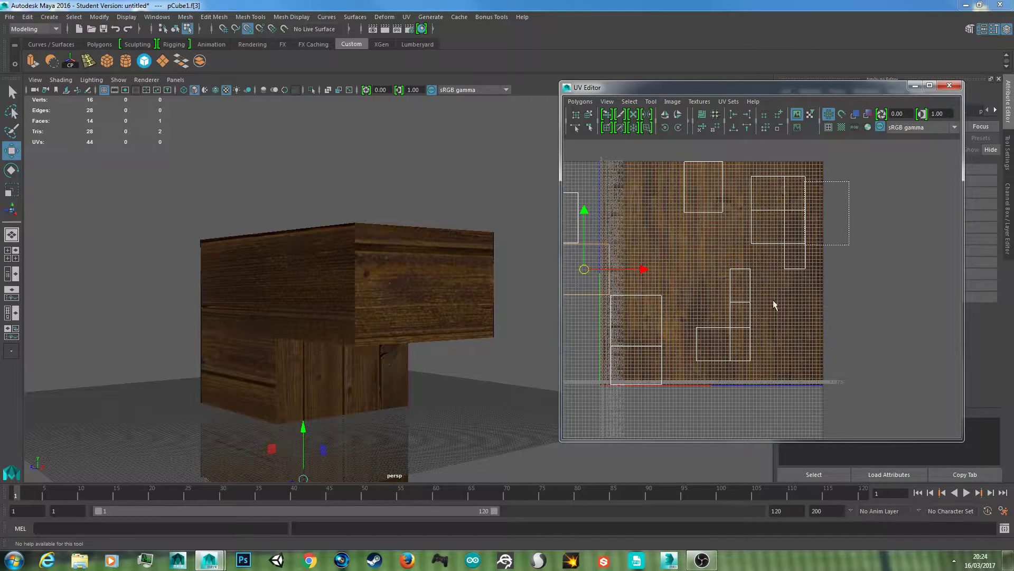
pyautogui.moveTo(773, 300); pyautogui.dragTo(723, 379)
pyautogui.scroll(-2, 798, 264)
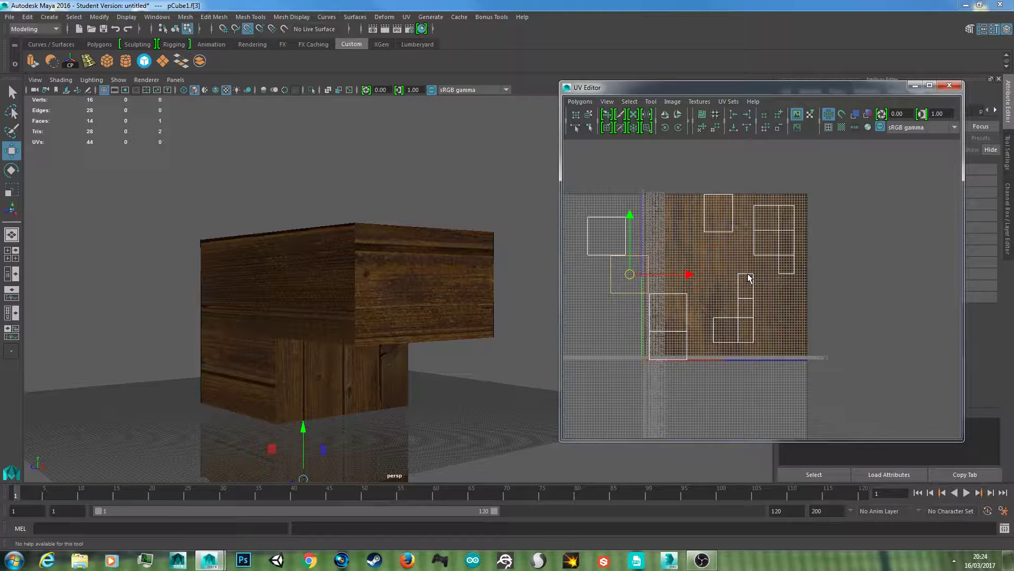
pyautogui.scroll(3, 777, 280)
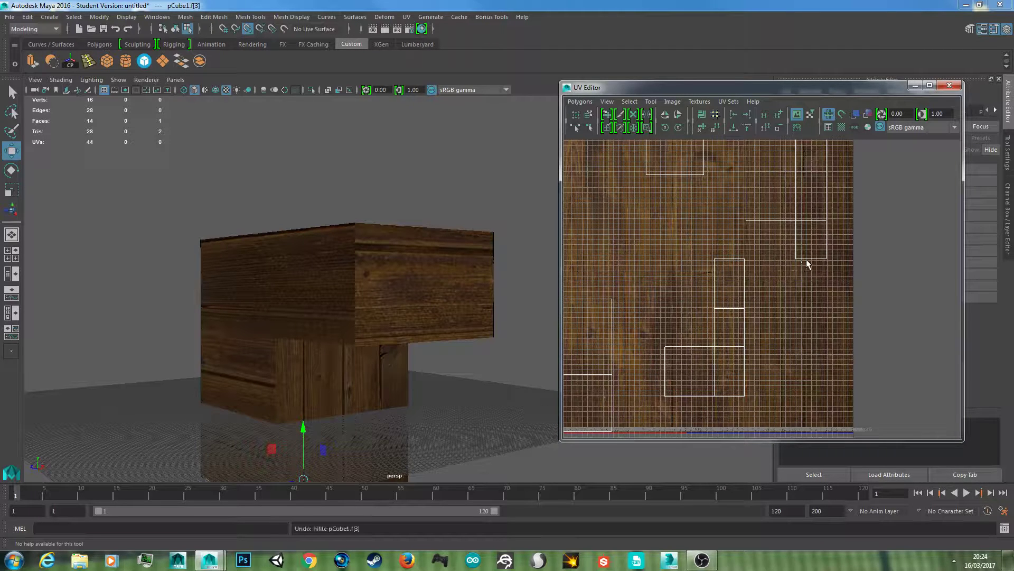
# - Undo the sideways shell move and clear the selection
pyautogui.hotkey('ctrl', 'z')
pyautogui.hotkey('ctrl', 'z')
pyautogui.hotkey('ctrl', 'z')
pyautogui.click(708, 275)
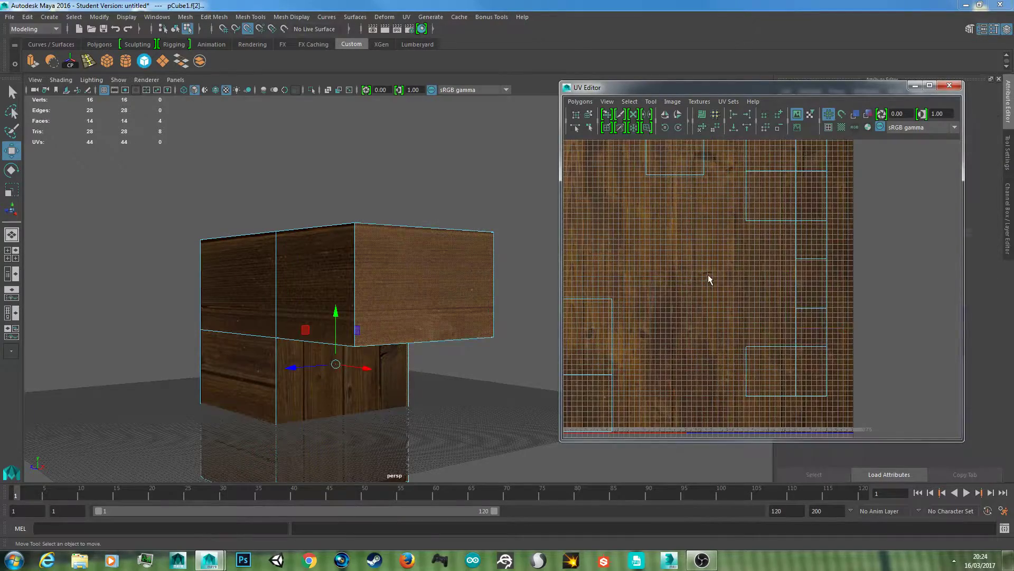
# - Select the leg's face beneath the overhang and move its UV shell sideways fully onto the wood texture
pyautogui.scroll(-5, 706, 274)
pyautogui.scroll(3, 706, 274)
pyautogui.keyDown('alt'); pyautogui.moveTo(709, 280); pyautogui.dragTo(757, 302, button='middle'); pyautogui.keyUp('alt')
pyautogui.keyDown('alt'); pyautogui.moveTo(417, 291); pyautogui.dragTo(469, 319); pyautogui.keyUp('alt')
pyautogui.keyDown('alt'); pyautogui.moveTo(469, 319); pyautogui.dragTo(479, 333, button='right'); pyautogui.keyUp('alt')
pyautogui.keyDown('alt'); pyautogui.moveTo(481, 335); pyautogui.dragTo(388, 290); pyautogui.keyUp('alt')
pyautogui.click(387, 290)
pyautogui.click(388, 290)
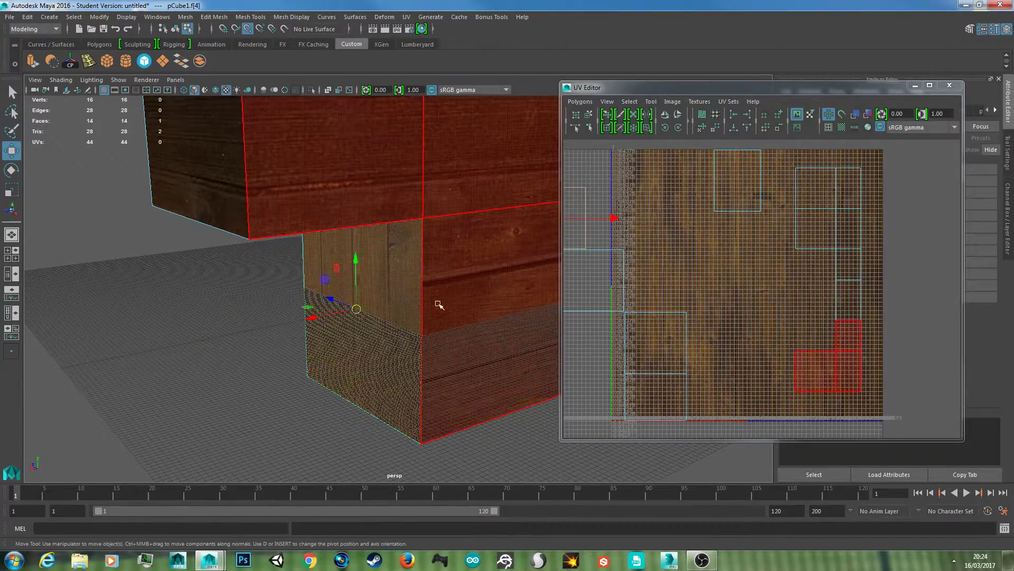
pyautogui.scroll(-3, 652, 260)
pyautogui.moveTo(712, 242); pyautogui.dragTo(786, 244)
pyautogui.scroll(2, 775, 269)
pyautogui.keyDown('alt'); pyautogui.moveTo(775, 269); pyautogui.dragTo(755, 319, button='middle'); pyautogui.keyUp('alt')
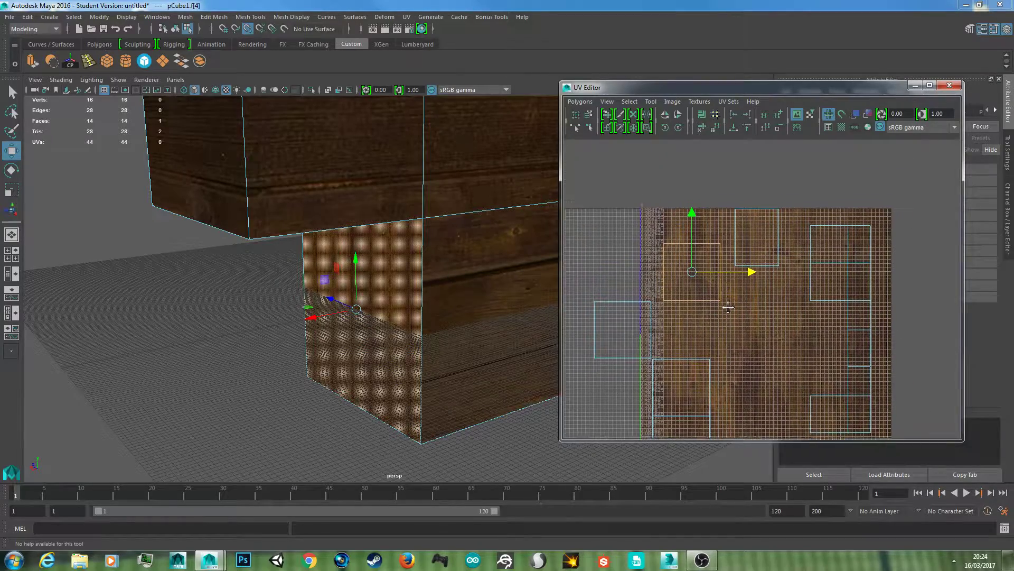
# - Rotate the leg face's UV shell a quarter turn so its planks run horizontally, and clear the selection
pyautogui.keyDown('alt'); pyautogui.moveTo(385, 317); pyautogui.dragTo(355, 313); pyautogui.keyUp('alt')
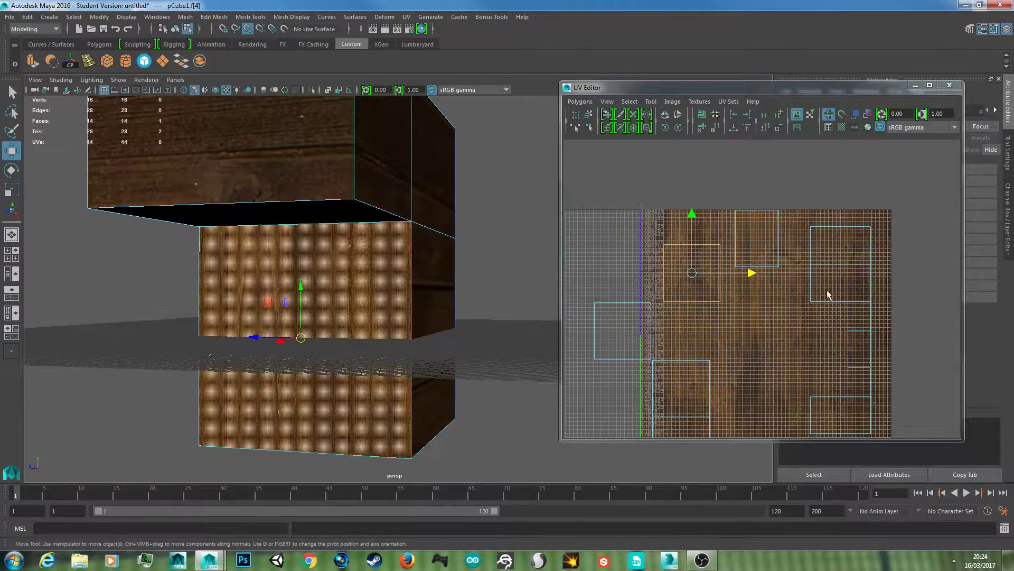
pyautogui.press('e')
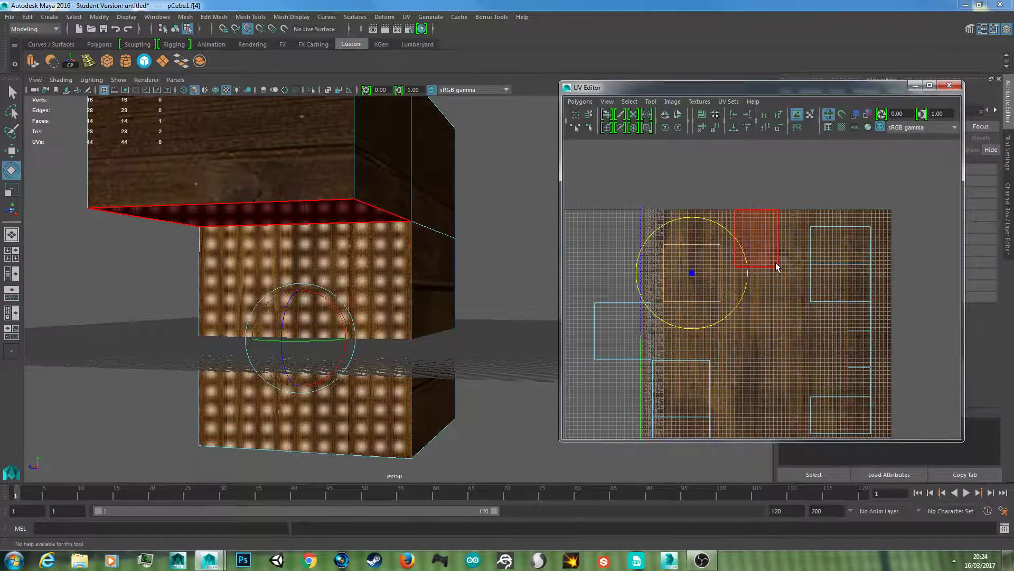
pyautogui.moveTo(719, 224); pyautogui.dragTo(567, 208)
pyautogui.press('w')
pyautogui.keyDown('alt'); pyautogui.moveTo(482, 261); pyautogui.dragTo(533, 279, button='right'); pyautogui.keyUp('alt')
pyautogui.click(534, 280)
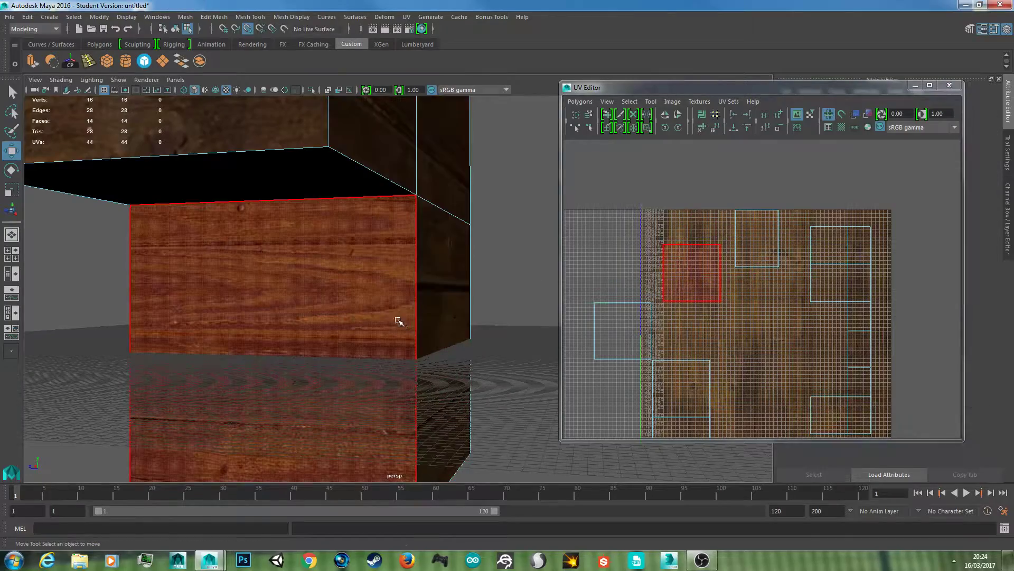
# - Select the leg's vertical corner edge and compare the planks on both adjoining faces with their edges in the UV layout
pyautogui.scroll(-3, 731, 303)
pyautogui.scroll(2, 713, 304)
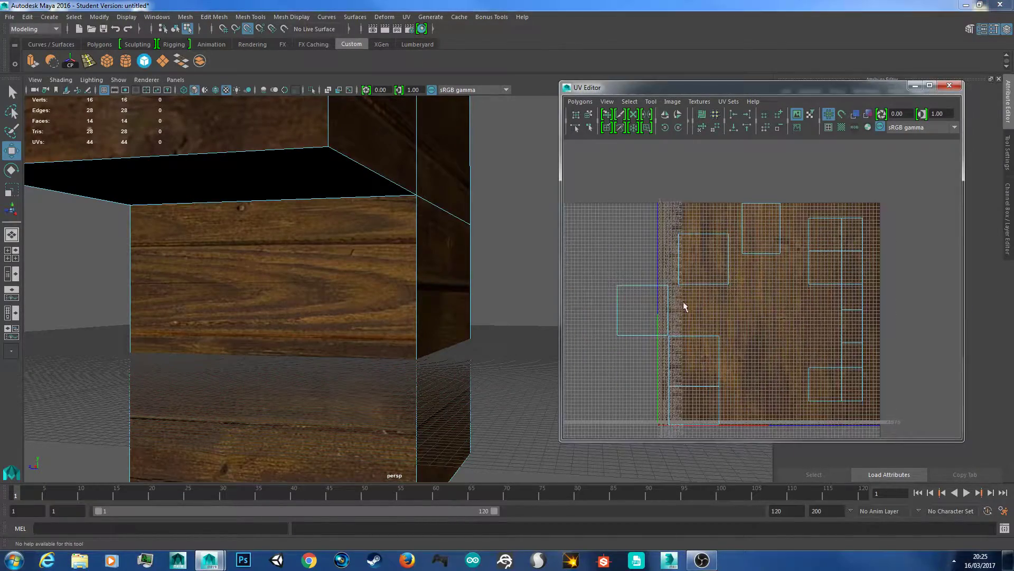
pyautogui.scroll(2, 497, 298)
pyautogui.keyDown('alt'); pyautogui.moveTo(474, 297); pyautogui.dragTo(436, 299); pyautogui.keyUp('alt')
pyautogui.moveTo(437, 256); pyautogui.dragTo(437, 333, button='right')
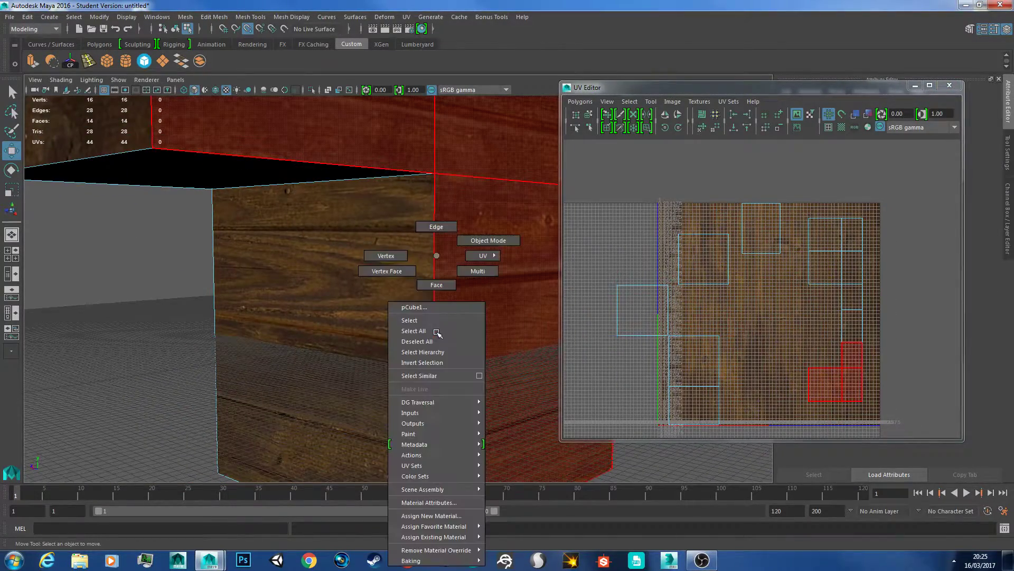
pyautogui.moveTo(438, 229); pyautogui.dragTo(436, 227, button='right')
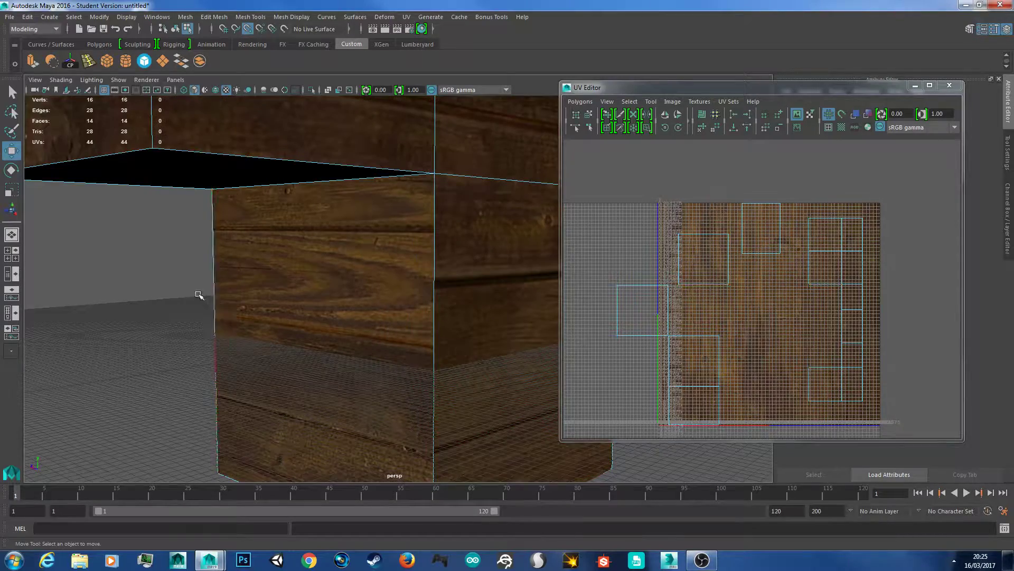
pyautogui.click(217, 280)
pyautogui.keyDown('alt'); pyautogui.moveTo(216, 279); pyautogui.dragTo(611, 314); pyautogui.keyUp('alt')
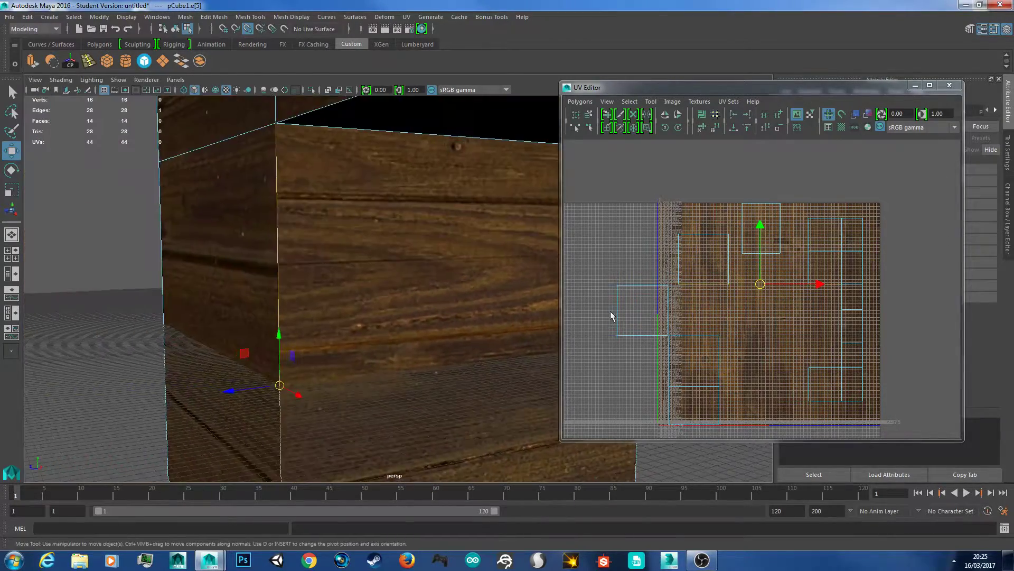
pyautogui.scroll(-5, 357, 309)
pyautogui.scroll(5, 357, 309)
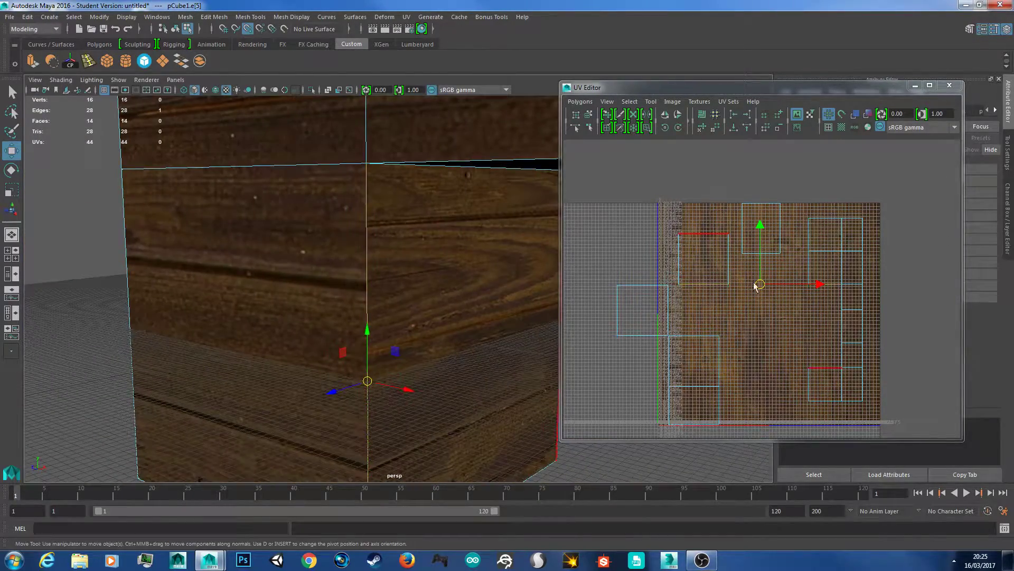
# - Flip the leg face's UV shell vertically using local coordinates
pyautogui.scroll(2, 759, 286)
pyautogui.moveTo(680, 245)
pyautogui.mouseDown(button='right')
pyautogui.moveTo(703, 241)
pyautogui.moveTo(672, 227)
pyautogui.mouseUp(button='right')
pyautogui.click(670, 229)
pyautogui.click(576, 101)
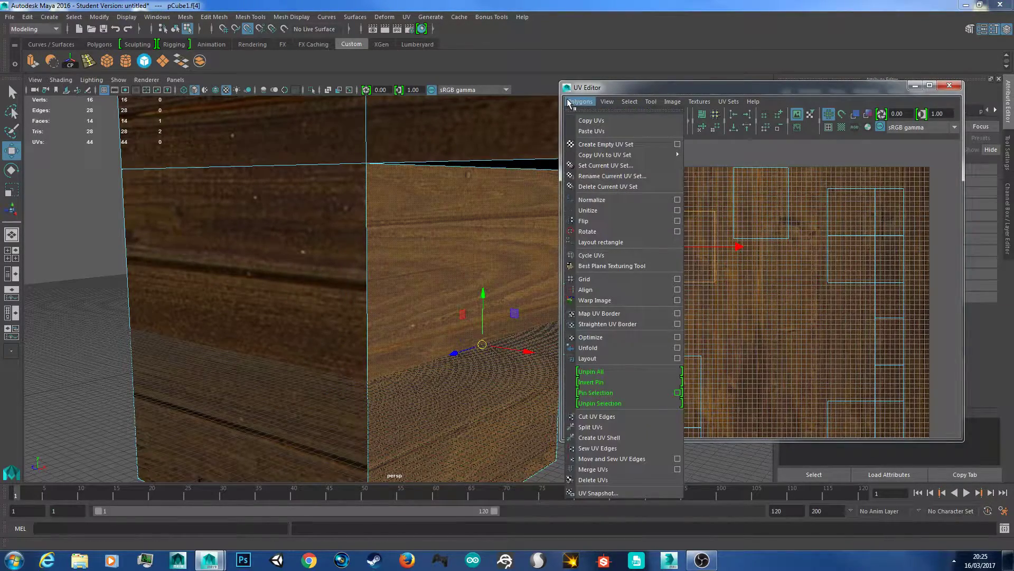
pyautogui.click(677, 221)
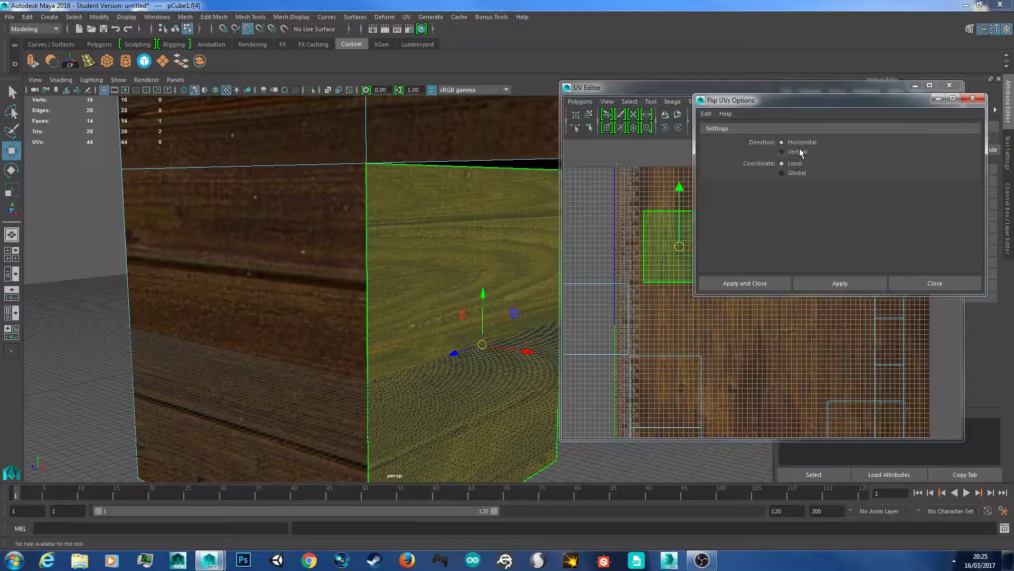
pyautogui.click(834, 286)
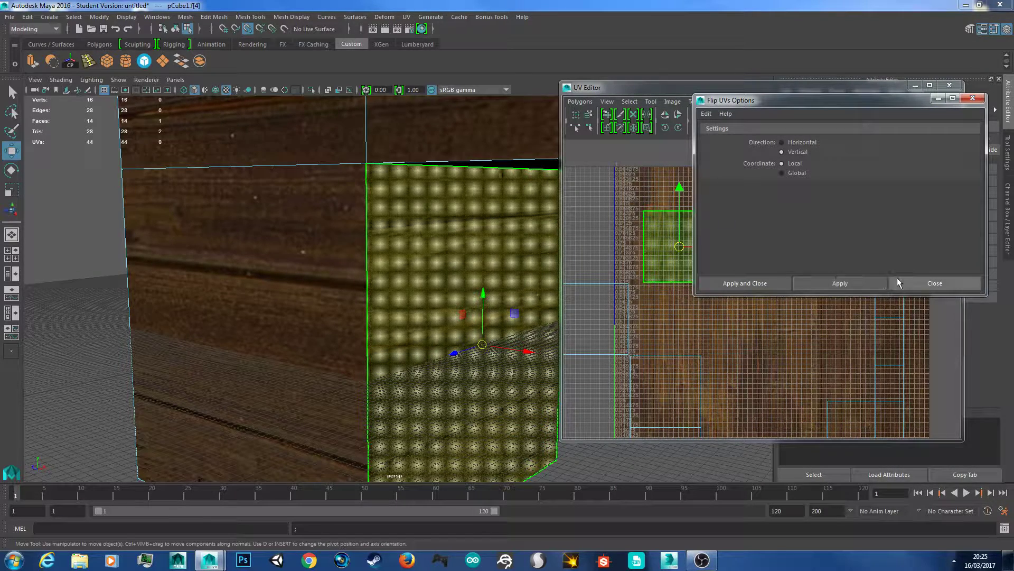
pyautogui.click(916, 282)
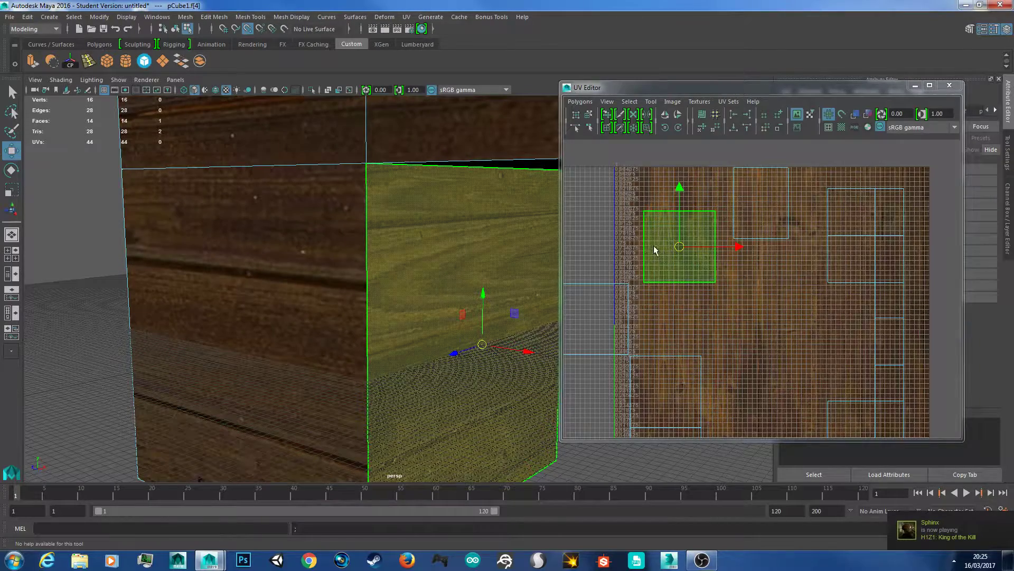
# - Reselect the leg face's UV shell and flip it horizontally using local coordinates
pyautogui.moveTo(686, 258); pyautogui.dragTo(640, 253, button='right')
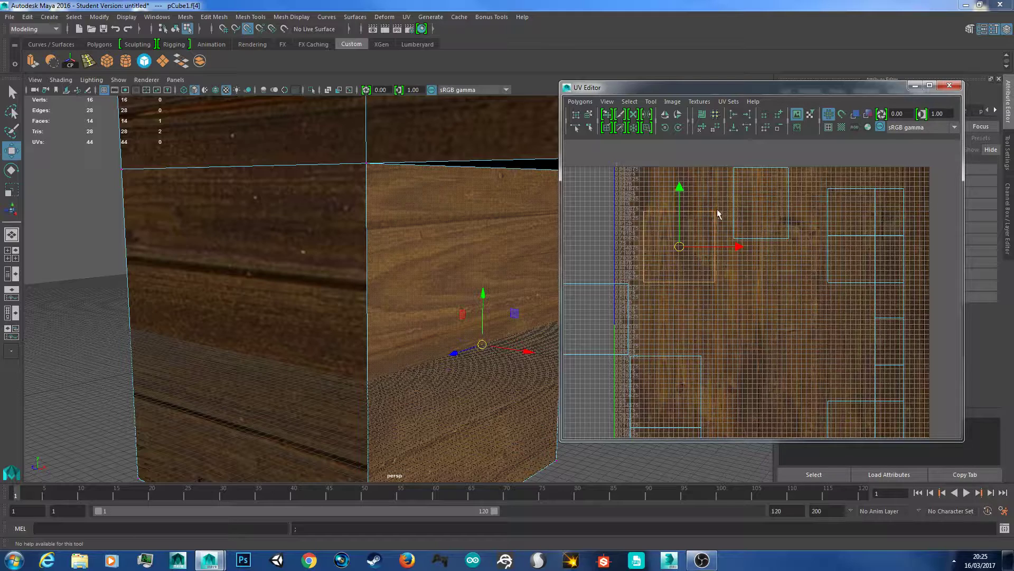
pyautogui.moveTo(714, 213); pyautogui.dragTo(674, 197, button='right')
pyautogui.click(663, 238)
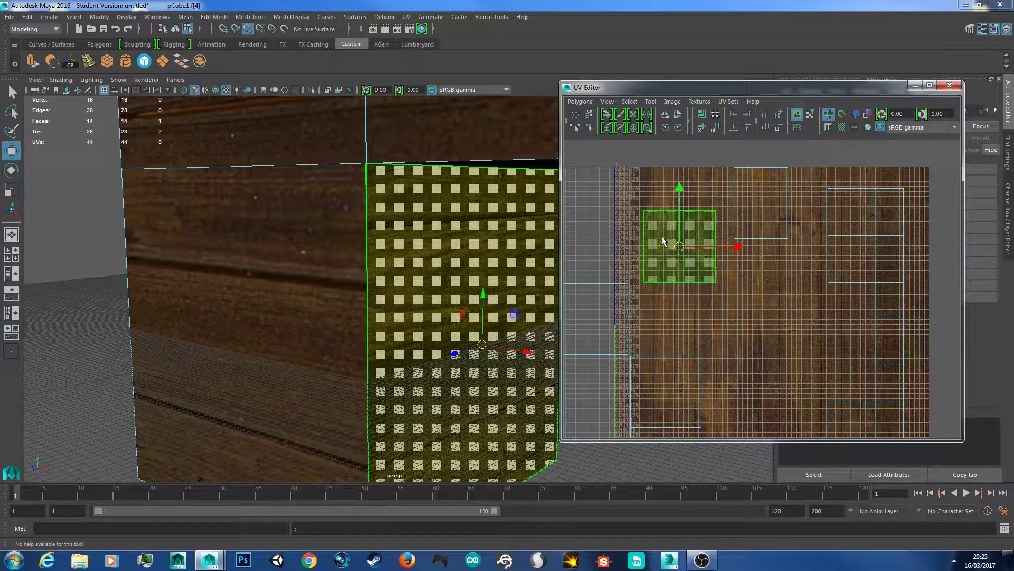
pyautogui.click(580, 101)
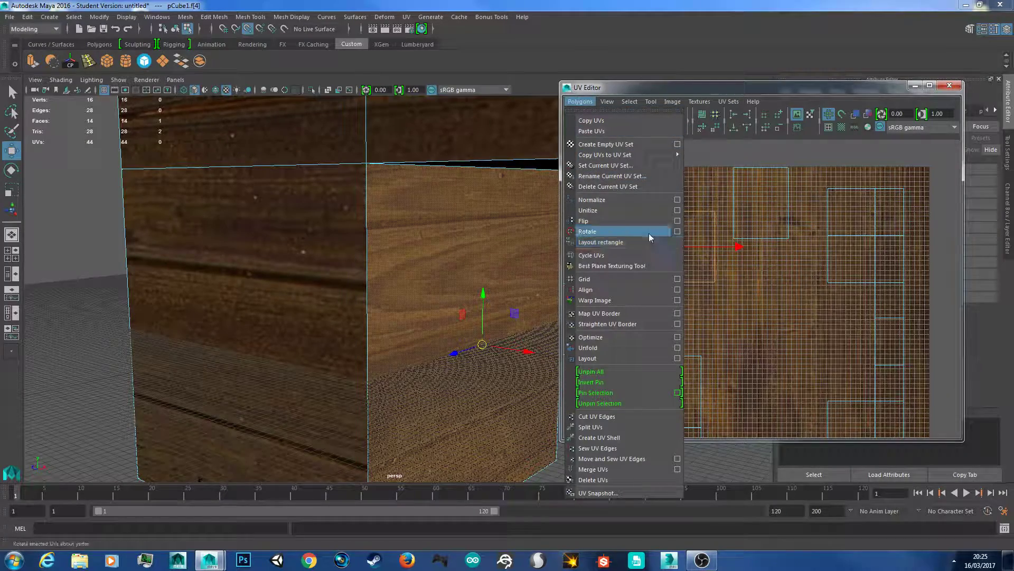
pyautogui.click(677, 222)
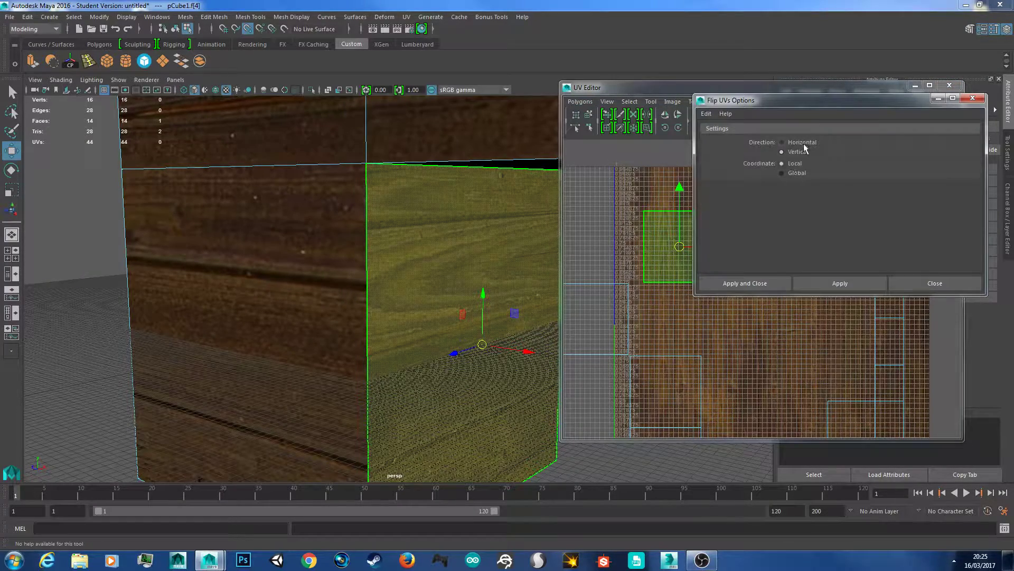
pyautogui.click(764, 279)
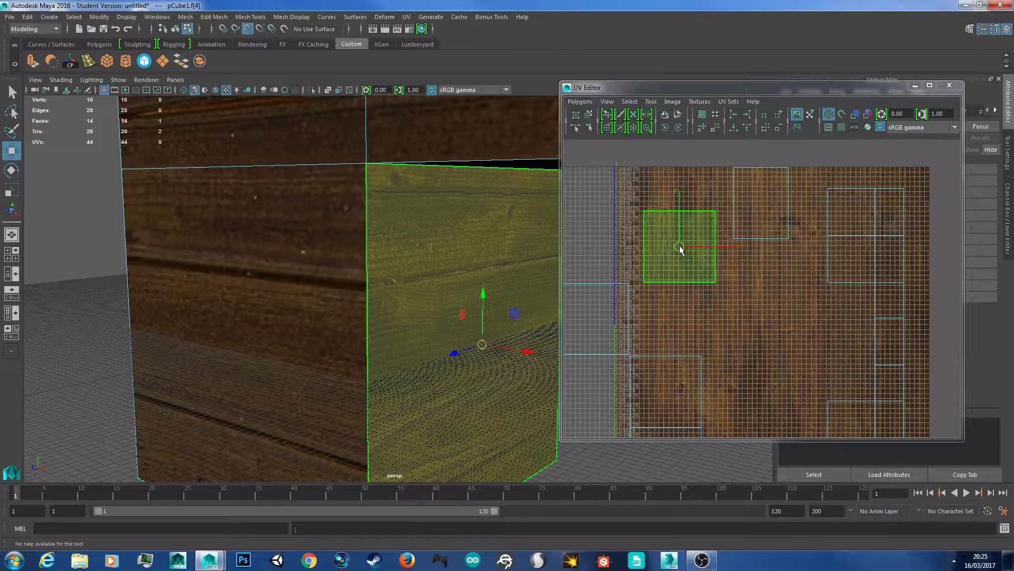
# - Snap the flipped leg shell to the lower corner of the upper long-side shells and check its planks around the corner
pyautogui.moveTo(680, 245); pyautogui.dragTo(833, 285)
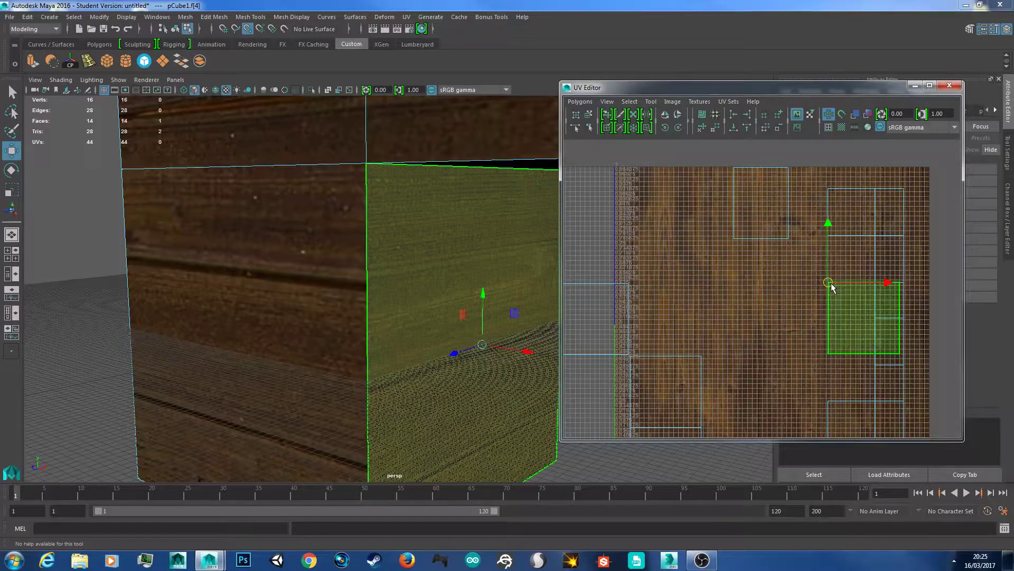
pyautogui.click(507, 446)
pyautogui.scroll(-5, 532, 385)
pyautogui.scroll(3, 532, 385)
pyautogui.keyDown('alt'); pyautogui.moveTo(532, 386); pyautogui.dragTo(527, 350); pyautogui.keyUp('alt')
# - Move the leg face's UV shell off the overlapping column into an empty area of the wood texture
pyautogui.moveTo(837, 303); pyautogui.dragTo(849, 327, button='right')
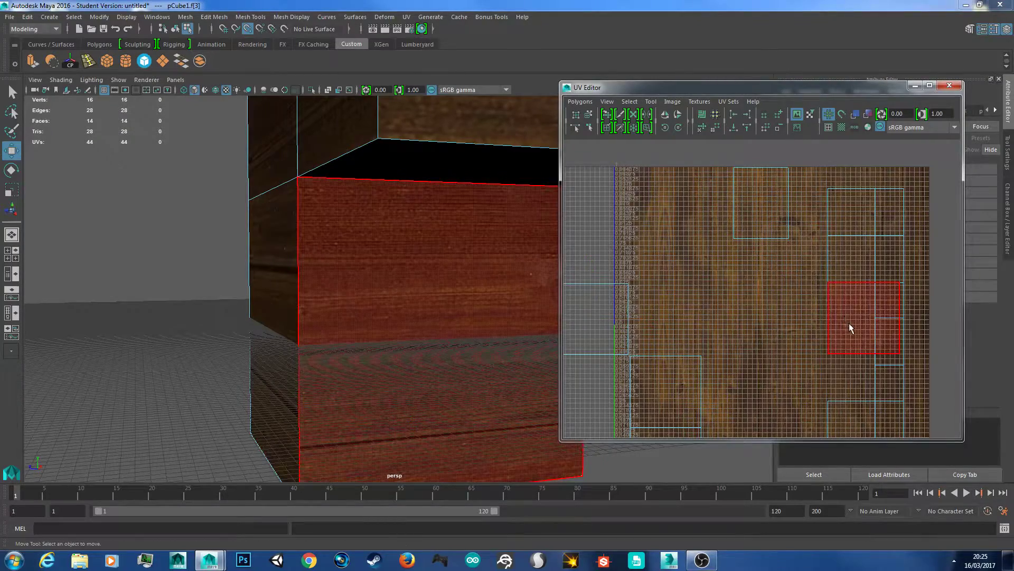
pyautogui.click(849, 324)
pyautogui.moveTo(862, 318); pyautogui.dragTo(754, 310)
pyautogui.scroll(-2, 407, 292)
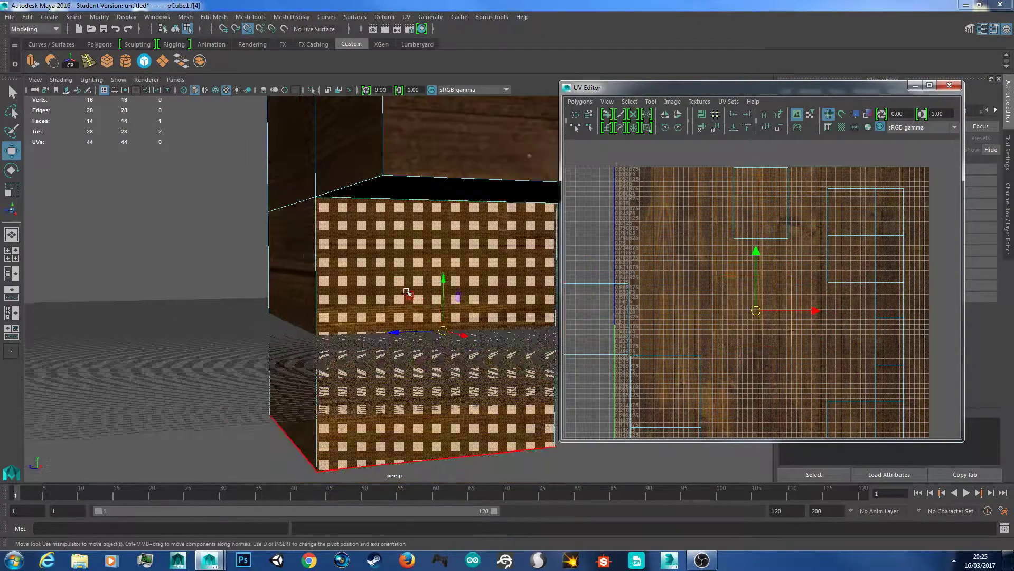
# - Locate the leg face's vertical corner edge and its upper corner vertex in the UV layout
pyautogui.scroll(-3, 407, 293)
pyautogui.moveTo(360, 267); pyautogui.dragTo(359, 228, button='right')
pyautogui.click(344, 299)
pyautogui.scroll(2, 702, 302)
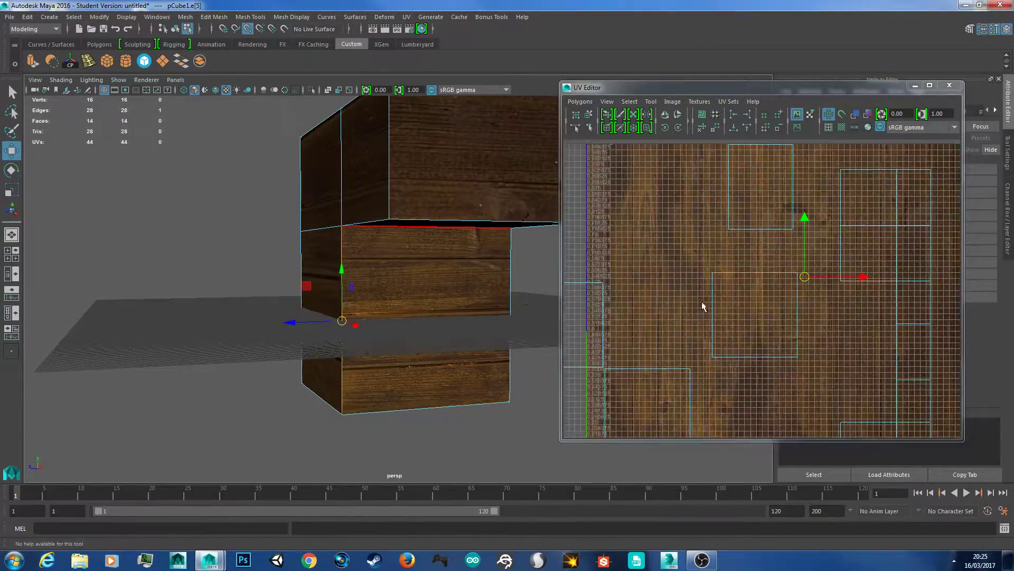
pyautogui.scroll(3, 702, 301)
pyautogui.keyDown('alt'); pyautogui.moveTo(813, 319); pyautogui.dragTo(754, 307, button='middle'); pyautogui.keyUp('alt')
pyautogui.scroll(-1, 752, 309)
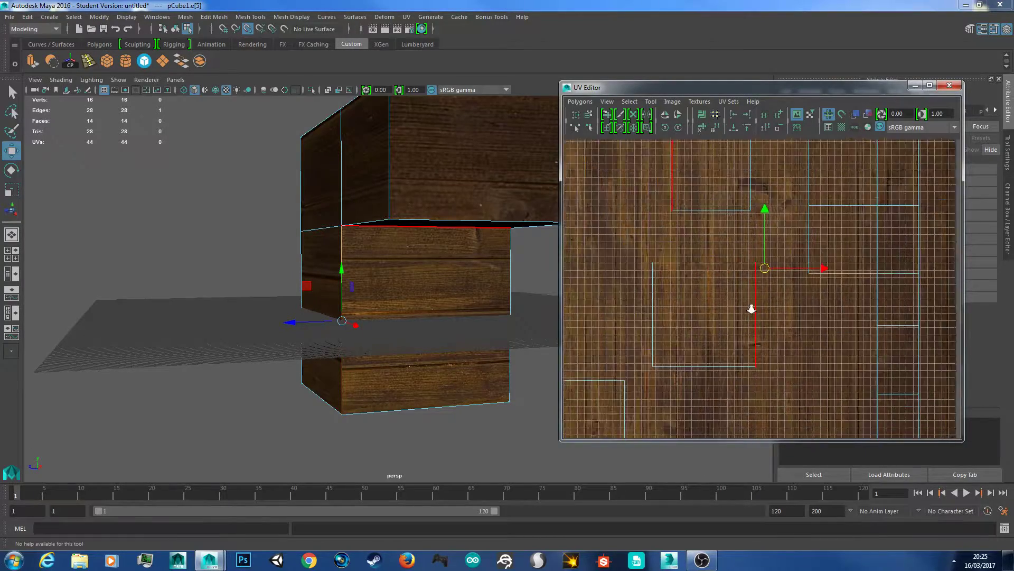
pyautogui.scroll(2, 769, 301)
pyautogui.rightClick(731, 302)
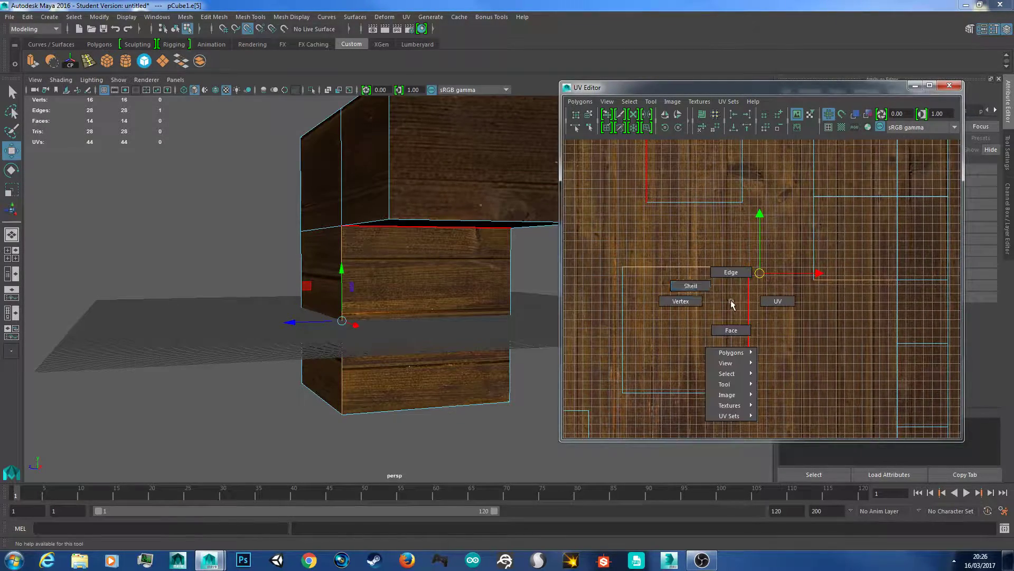
pyautogui.click(680, 301)
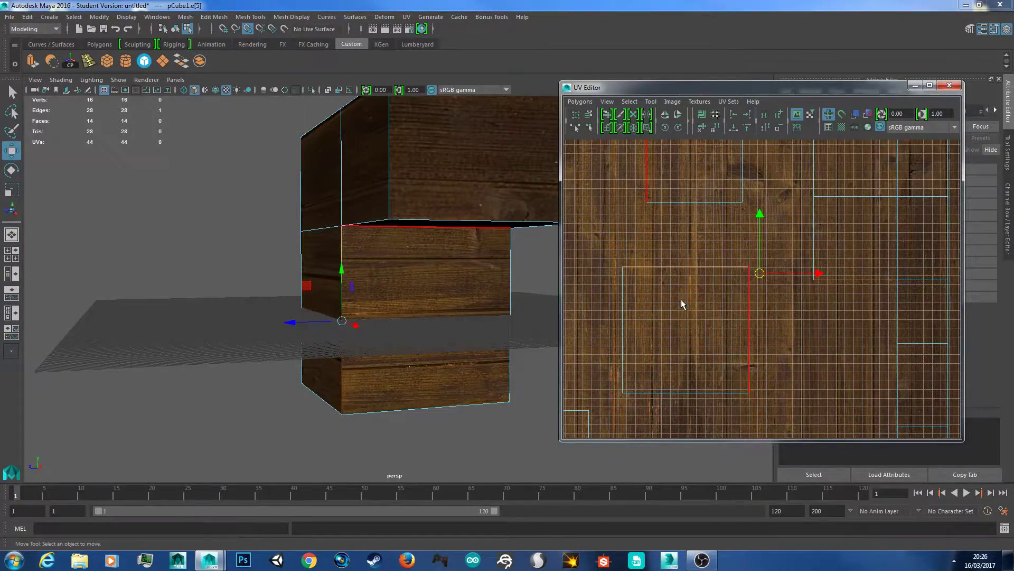
pyautogui.click(748, 267)
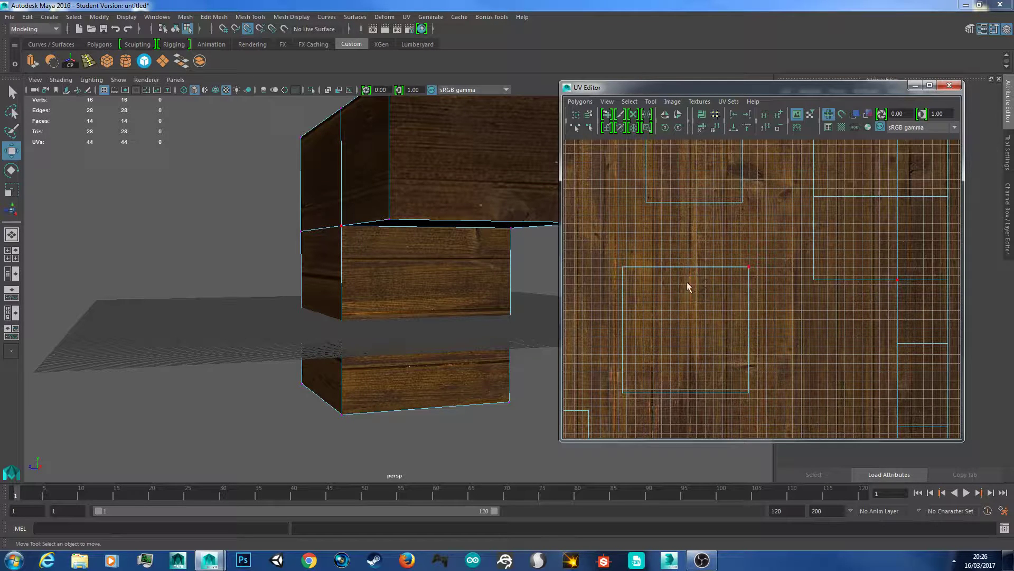
# - Snap the leg face's UV shell by its upper corner to the lower corner of the long-side shells
pyautogui.rightClick(689, 309)
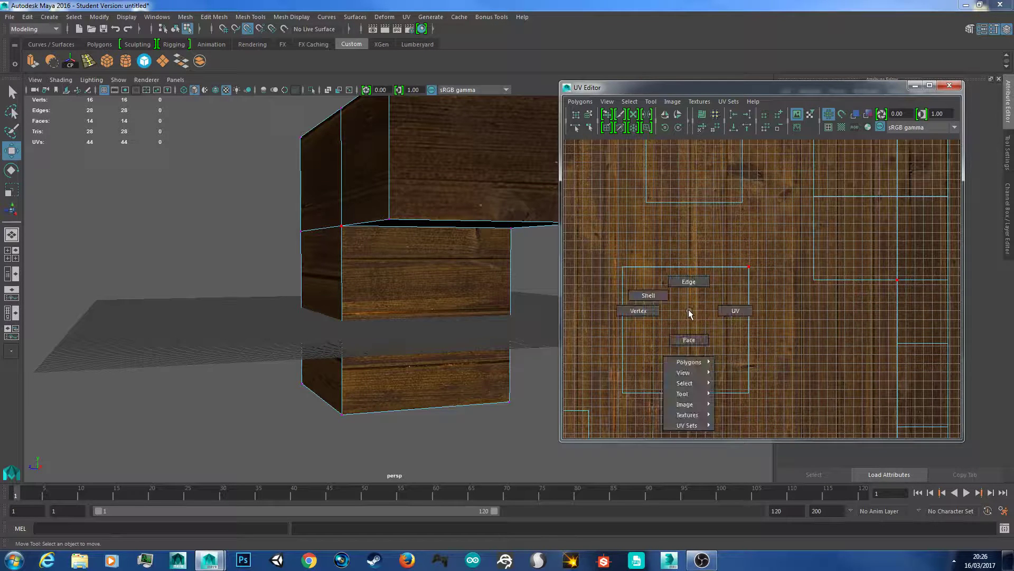
pyautogui.click(652, 274)
pyautogui.click(662, 315)
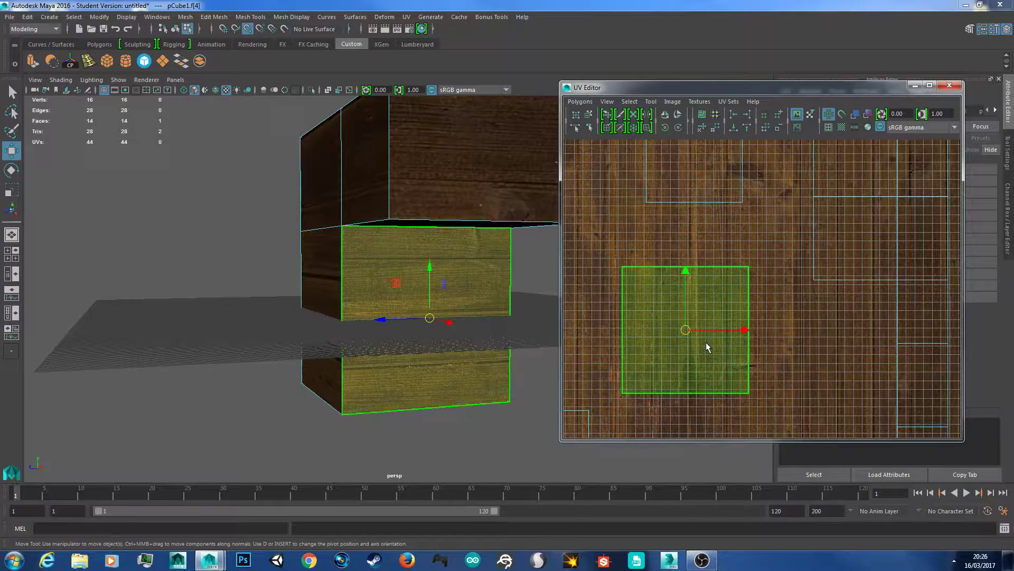
pyautogui.moveTo(687, 328); pyautogui.dragTo(624, 272)
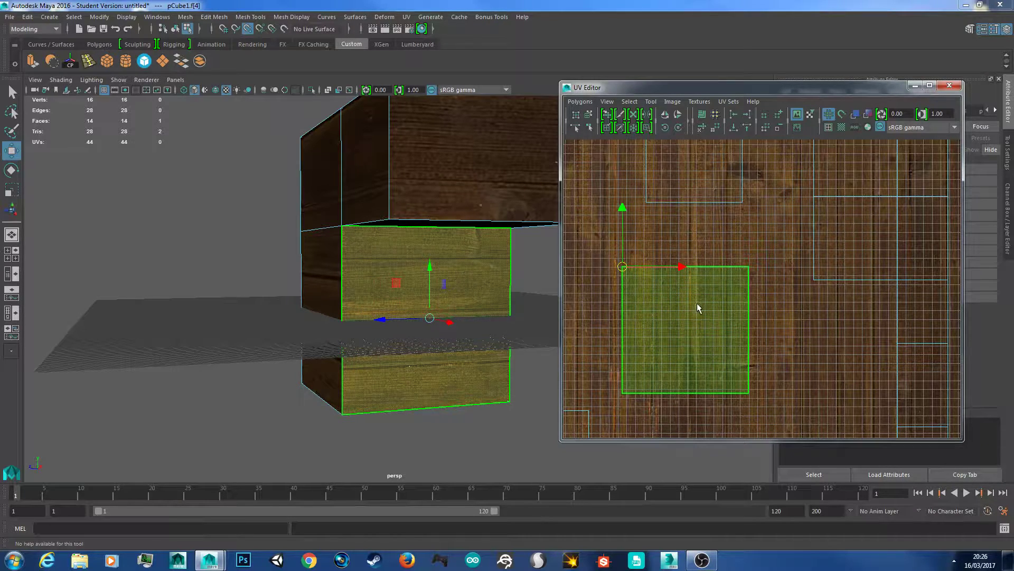
pyautogui.moveTo(746, 274); pyautogui.dragTo(898, 283)
pyautogui.scroll(-1, 868, 336)
pyautogui.scroll(-1, 867, 332)
pyautogui.keyDown('alt'); pyautogui.moveTo(867, 333); pyautogui.dragTo(815, 316, button='middle'); pyautogui.keyUp('alt')
pyautogui.scroll(3, 752, 301)
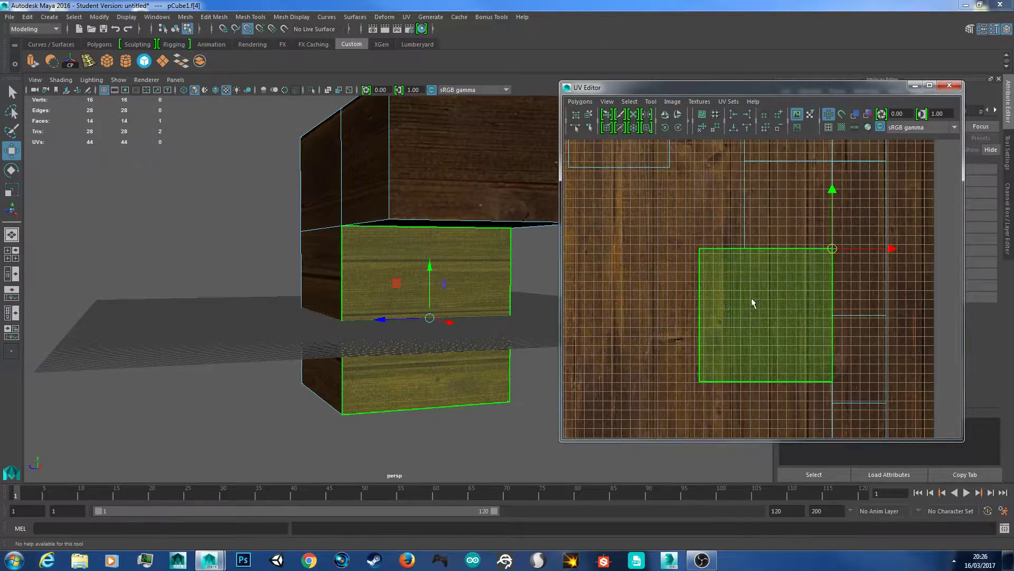
# - Try moving the outer side edge of the leg face's UV shell and undo the move
pyautogui.moveTo(727, 297); pyautogui.dragTo(723, 255, button='right')
pyautogui.click(701, 275)
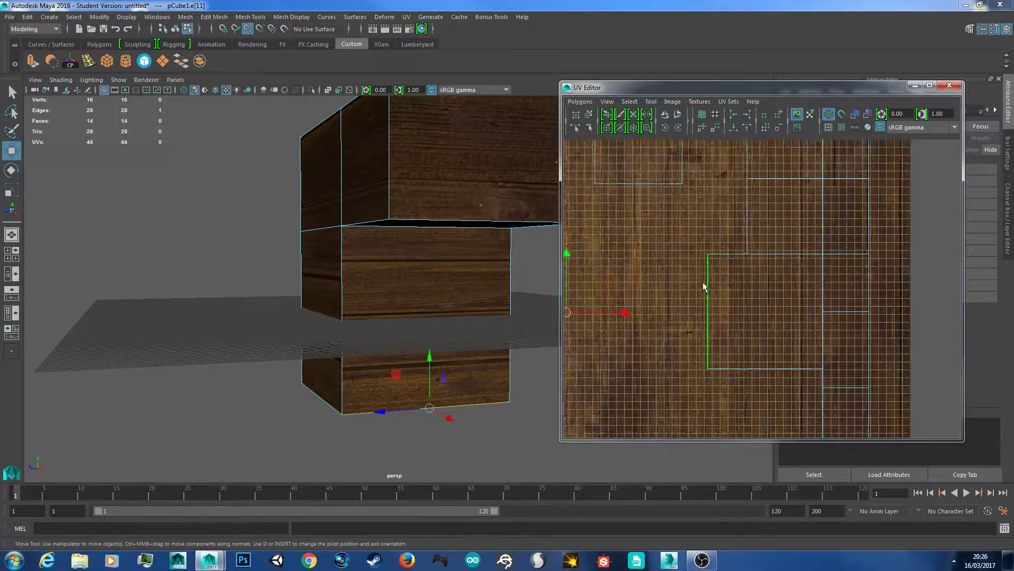
pyautogui.scroll(-3, 700, 328)
pyautogui.scroll(-1, 690, 339)
pyautogui.scroll(5, 708, 318)
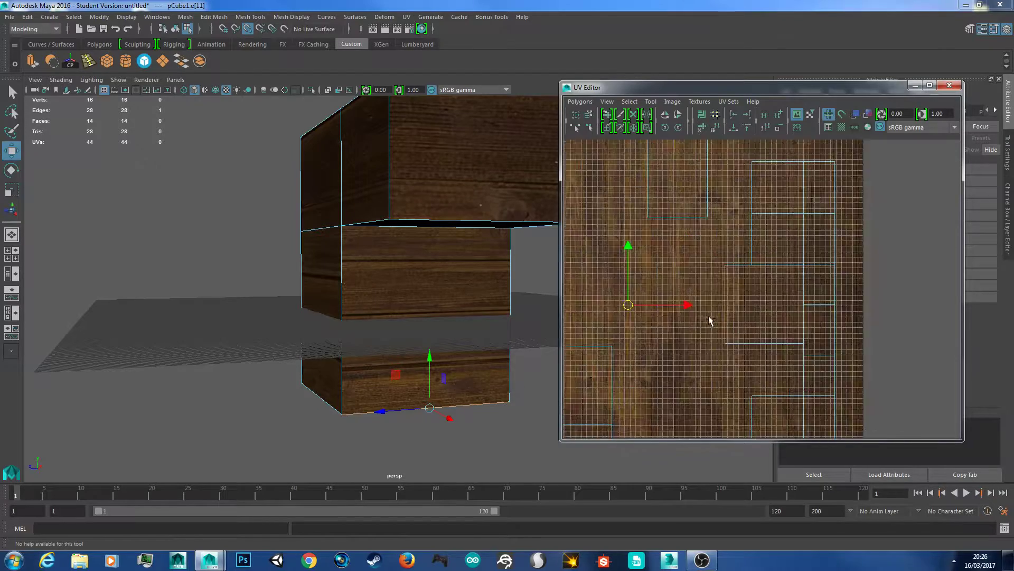
pyautogui.scroll(-3, 663, 310)
pyautogui.moveTo(713, 301); pyautogui.dragTo(740, 296)
pyautogui.hotkey('ctrl', 'z')
# - Compare the leg's vertical corner edge and bottom edge with the matching edges of its UV shell
pyautogui.keyDown('alt'); pyautogui.moveTo(441, 354); pyautogui.dragTo(415, 375, button='middle'); pyautogui.keyUp('alt')
pyautogui.scroll(3, 498, 350)
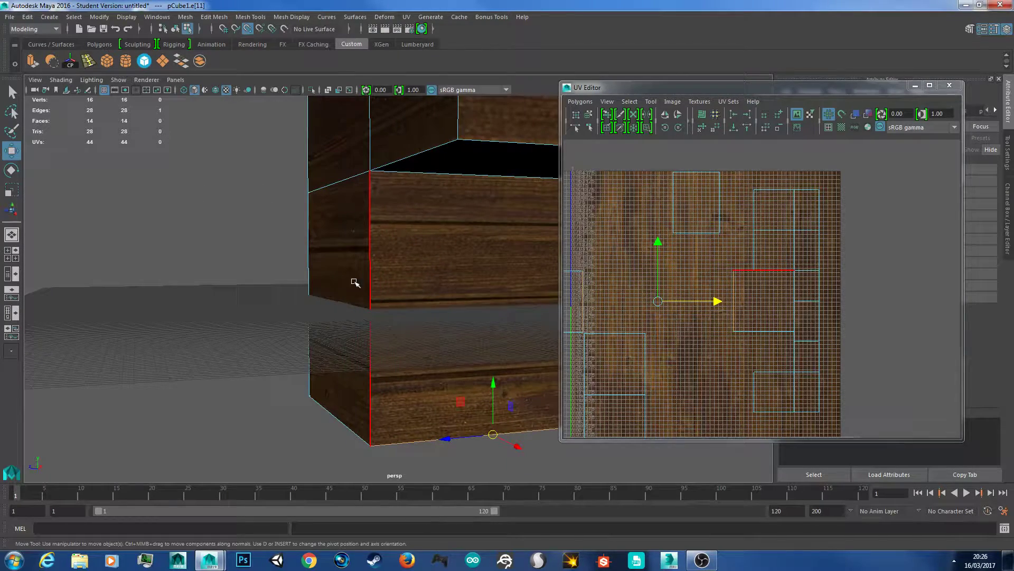
pyautogui.click(372, 271)
pyautogui.scroll(-4, 634, 309)
pyautogui.scroll(6, 753, 302)
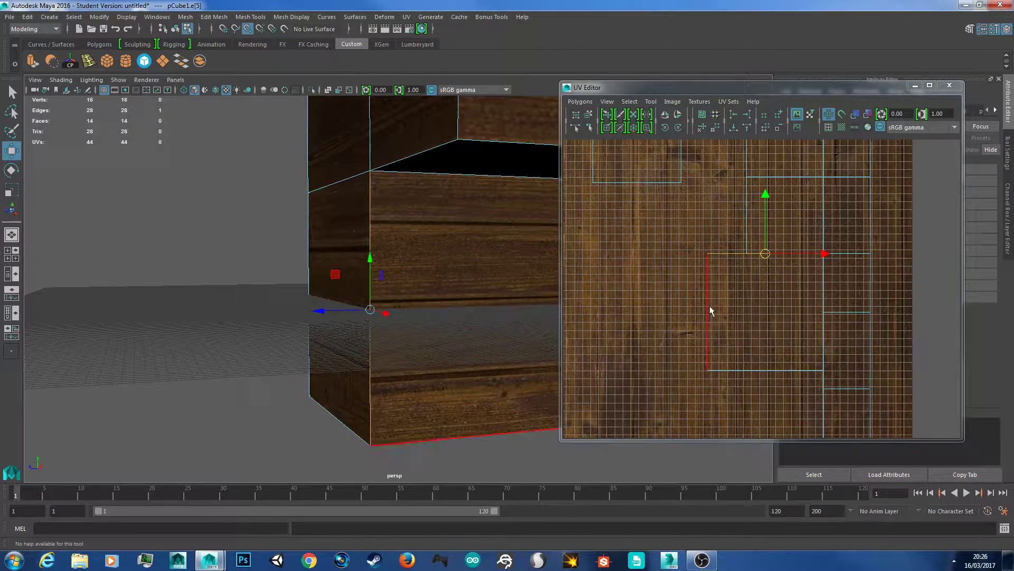
pyautogui.click(709, 312)
pyautogui.scroll(-4, 684, 306)
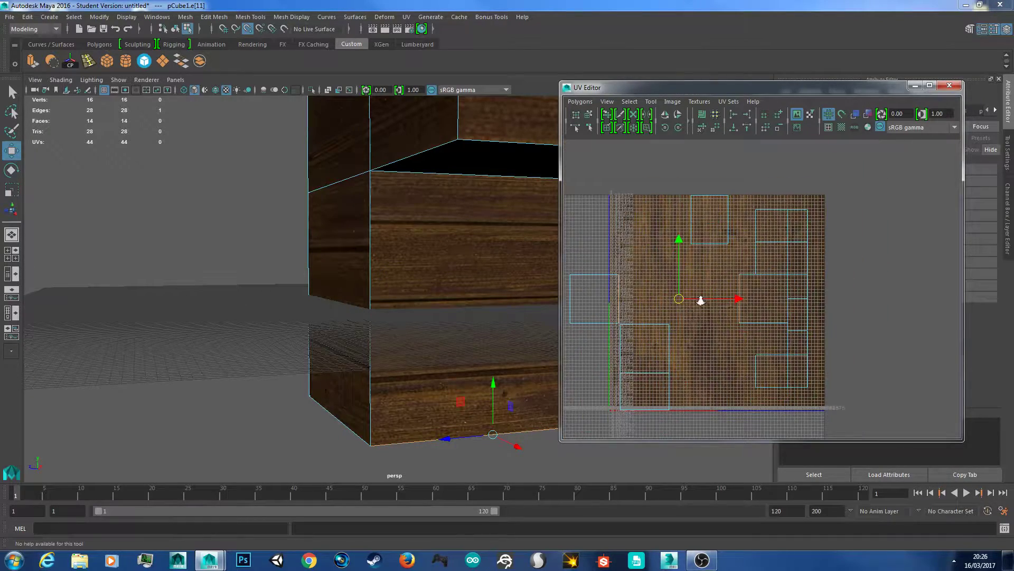
pyautogui.scroll(8, 702, 298)
# - Scale the leg face's UV shell narrower horizontally and nudge it against the neighbouring column of shells
pyautogui.rightClick(774, 295)
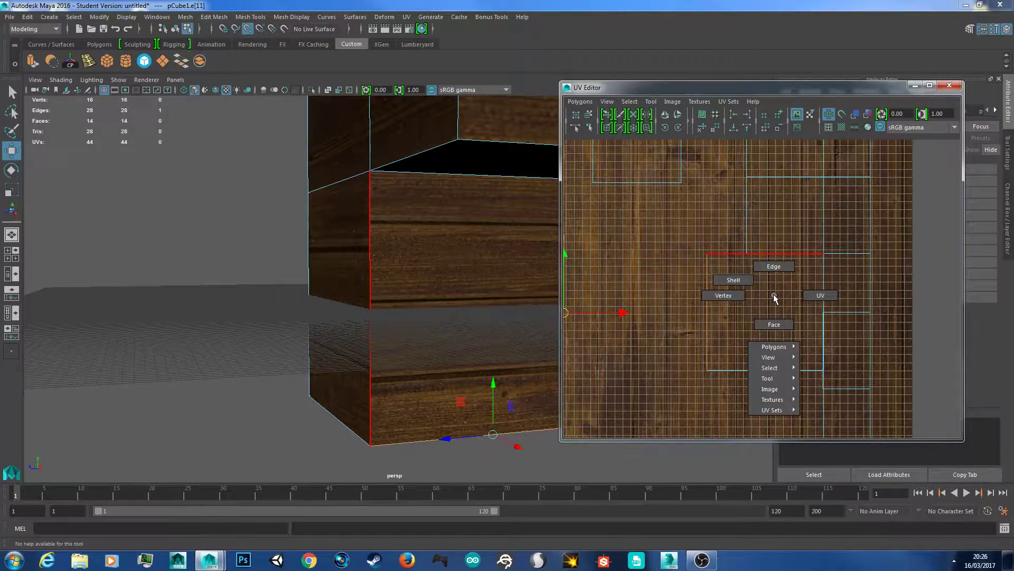
pyautogui.click(774, 324)
pyautogui.click(776, 297)
pyautogui.moveTo(820, 311)
pyautogui.mouseDown()
pyautogui.moveTo(761, 311)
pyautogui.moveTo(835, 318)
pyautogui.mouseUp()
pyautogui.press('w')
pyautogui.press('r')
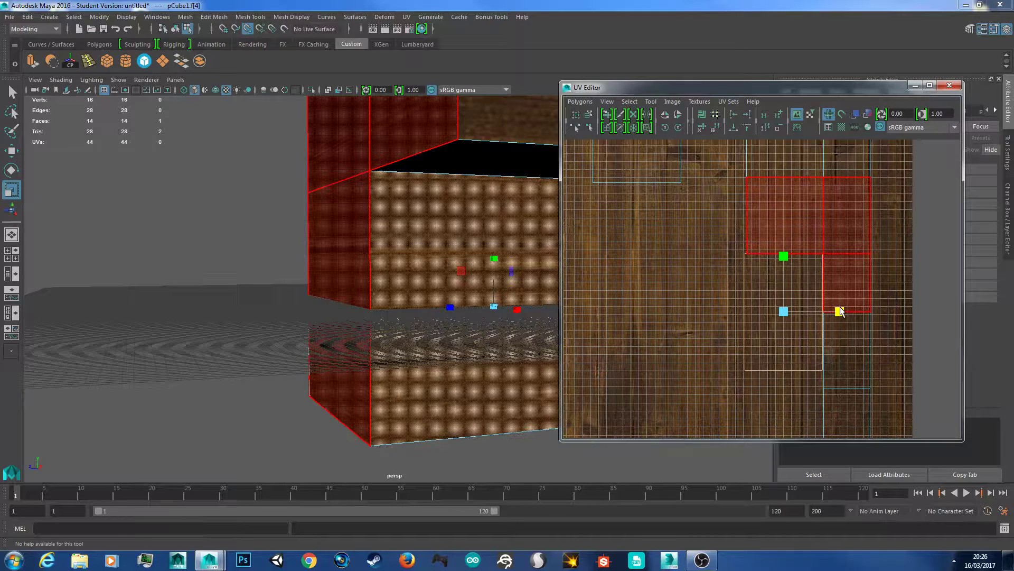
pyautogui.press('w')
pyautogui.moveTo(840, 312); pyautogui.dragTo(844, 312)
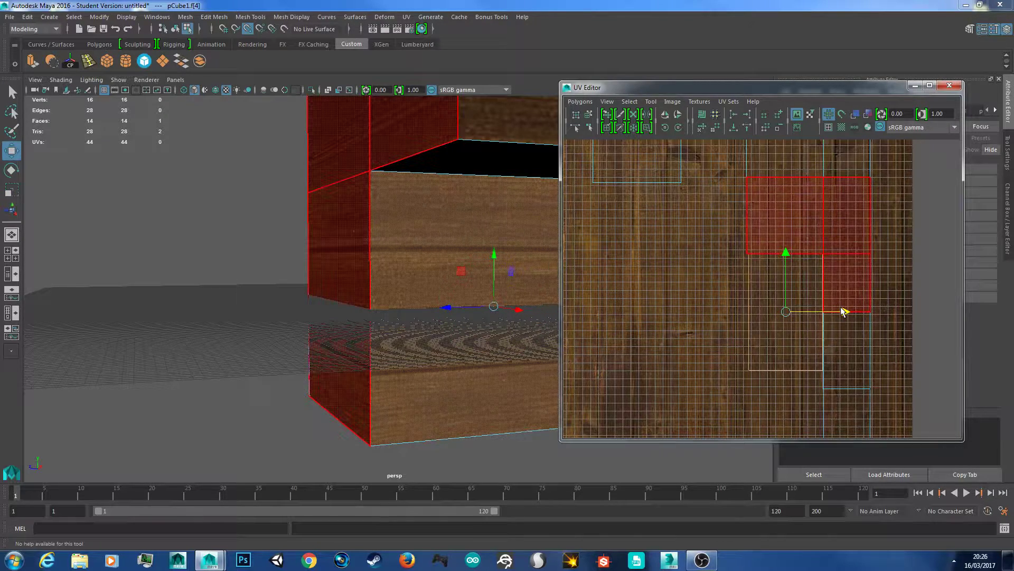
# - Move the UV Editor aside and examine how the planks line up around the leg's corner
pyautogui.click(703, 303)
pyautogui.scroll(-5, 427, 362)
pyautogui.scroll(6, 464, 410)
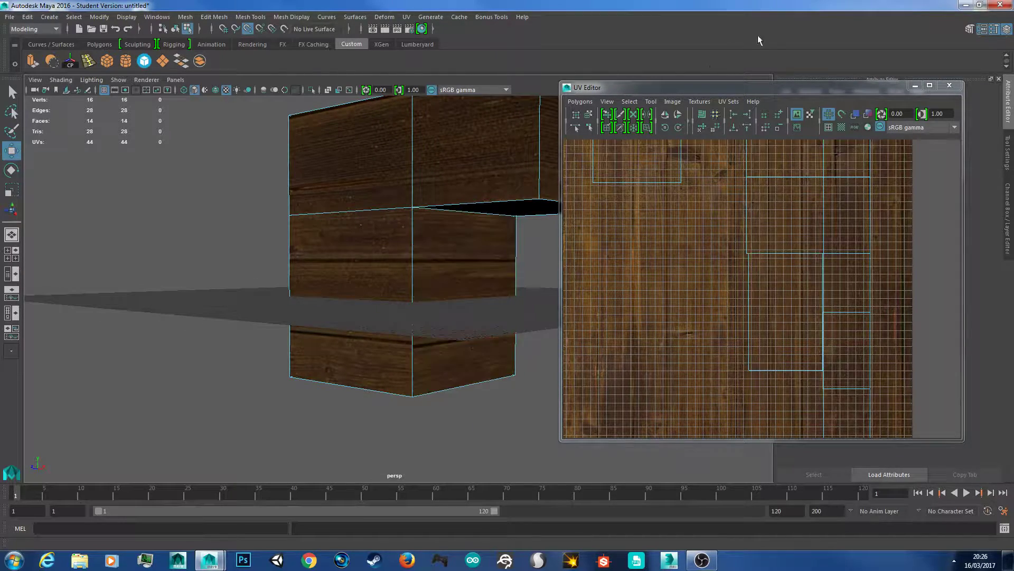
pyautogui.moveTo(698, 92); pyautogui.dragTo(869, 88)
pyautogui.scroll(4, 613, 261)
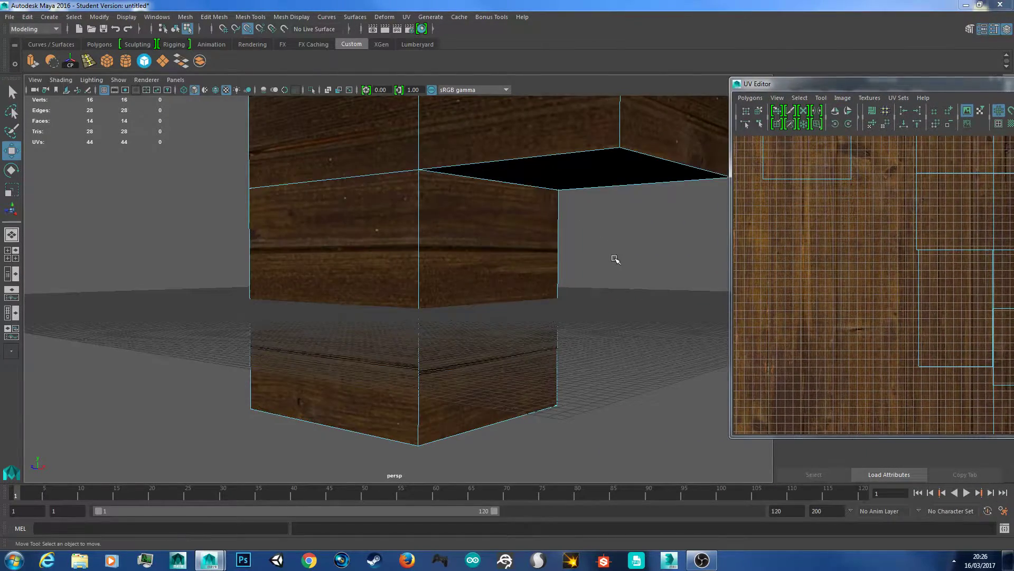
pyautogui.keyDown('alt'); pyautogui.moveTo(581, 261); pyautogui.dragTo(521, 233, button='middle'); pyautogui.keyUp('alt')
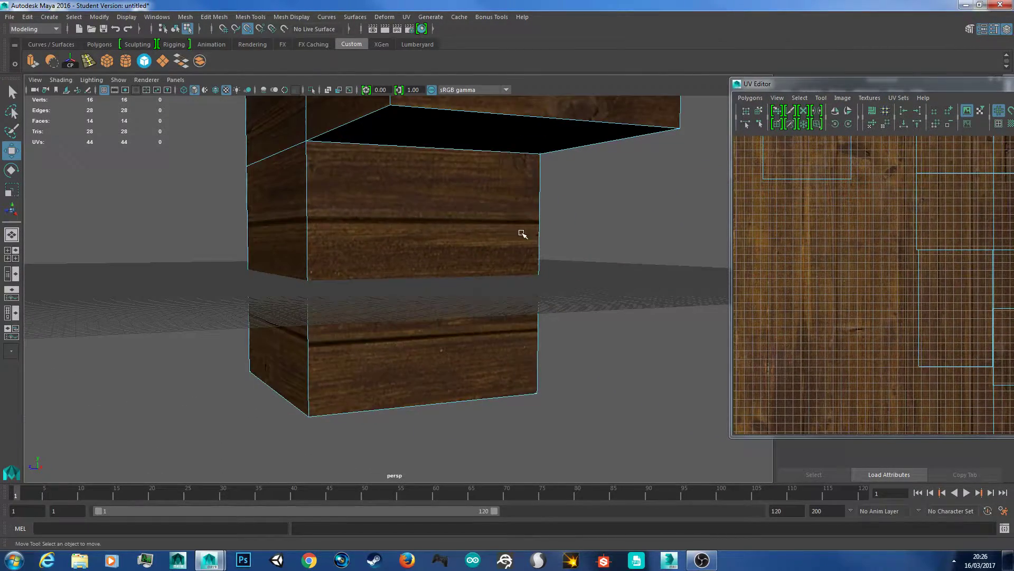
# - Select the leg face, close the UV Editor and apply a planar UV projection to the face
pyautogui.click(471, 263)
pyautogui.scroll(-4, 463, 263)
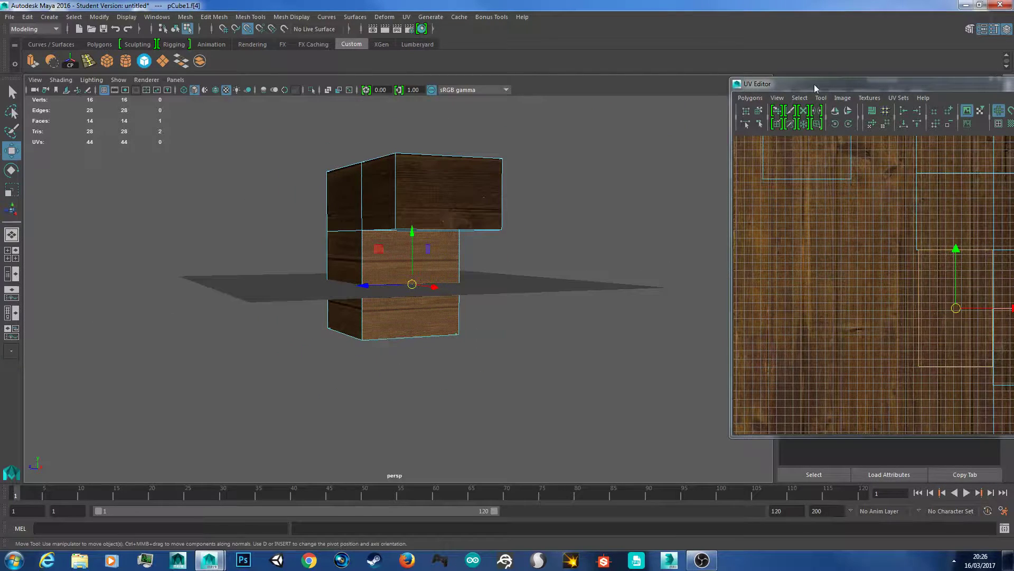
pyautogui.moveTo(813, 84); pyautogui.dragTo(522, 180)
pyautogui.click(840, 179)
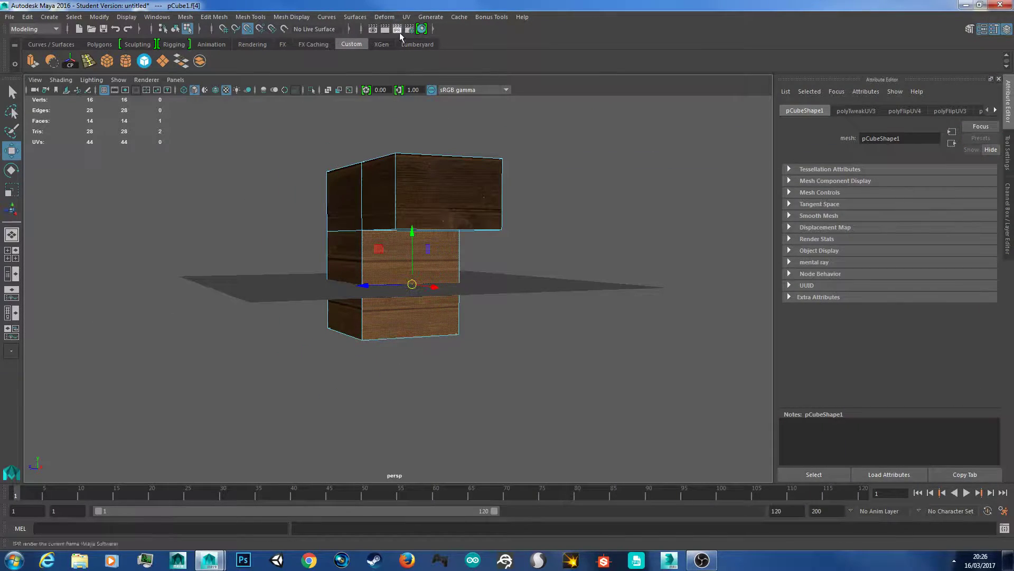
pyautogui.click(406, 16)
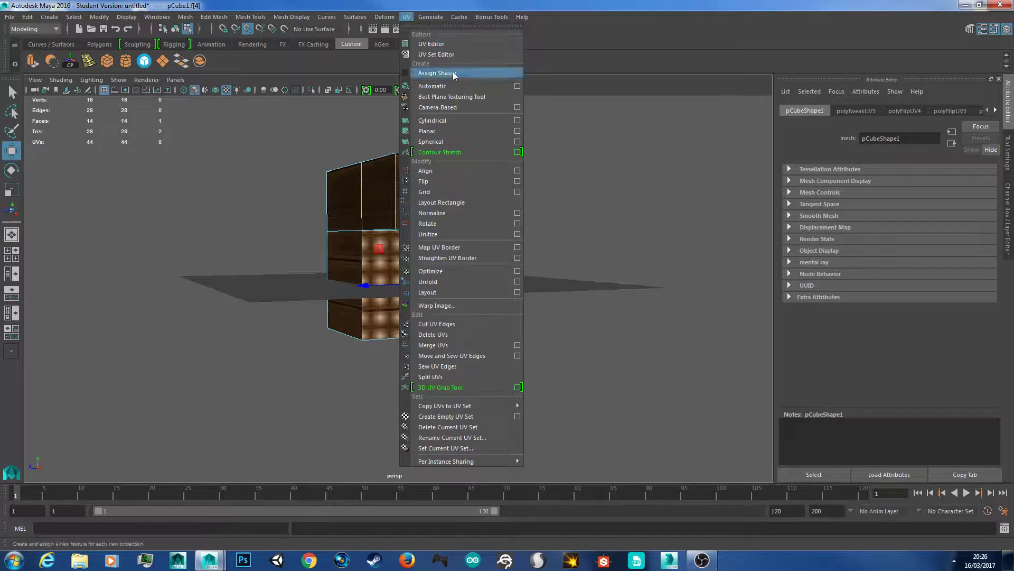
pyautogui.click(451, 132)
# - Try an X rotation of 90 on the leg face's planar projection and reset it to 0
pyautogui.scroll(5, 516, 236)
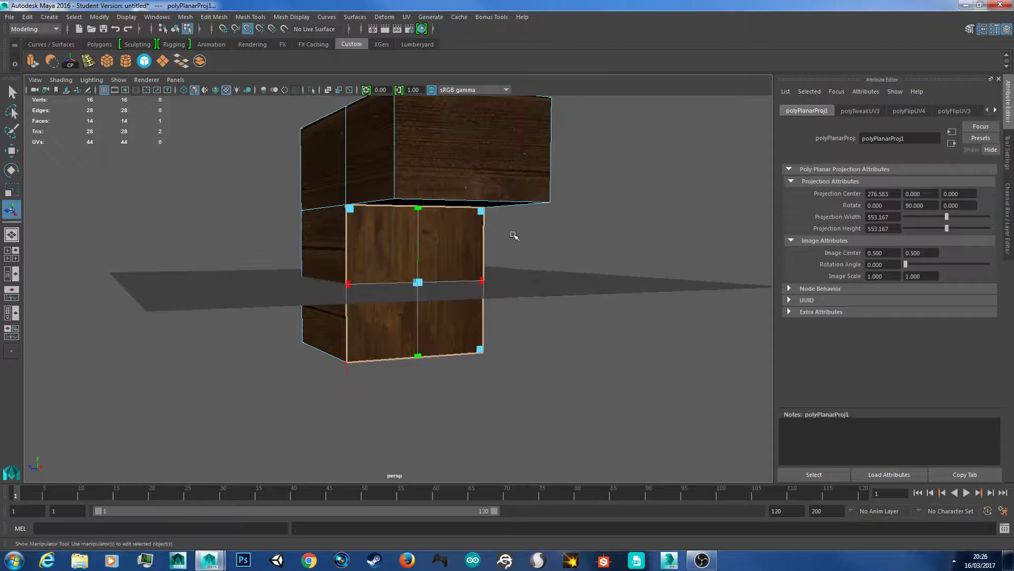
pyautogui.keyDown('alt'); pyautogui.moveTo(612, 243); pyautogui.dragTo(574, 242); pyautogui.keyUp('alt')
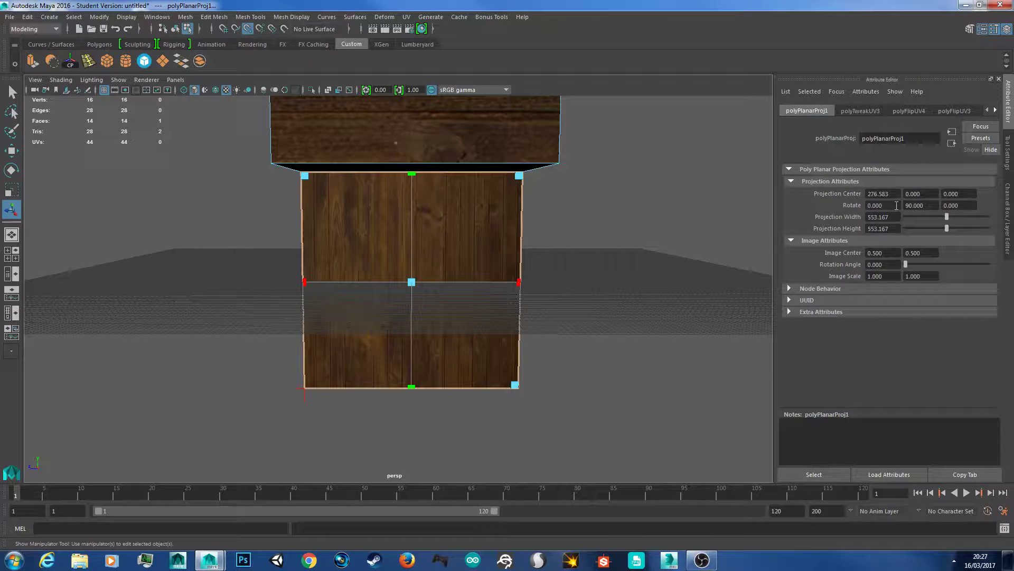
pyautogui.moveTo(893, 205); pyautogui.dragTo(855, 201)
pyautogui.write('90')
pyautogui.press('Tab')
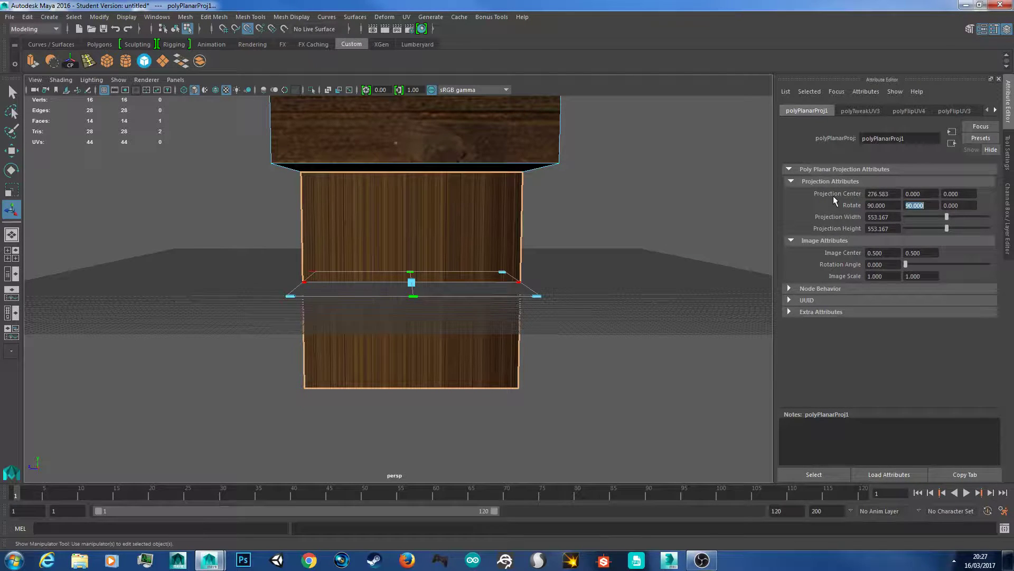
pyautogui.moveTo(889, 205); pyautogui.dragTo(827, 204)
pyautogui.write('0')
pyautogui.press('Tab')
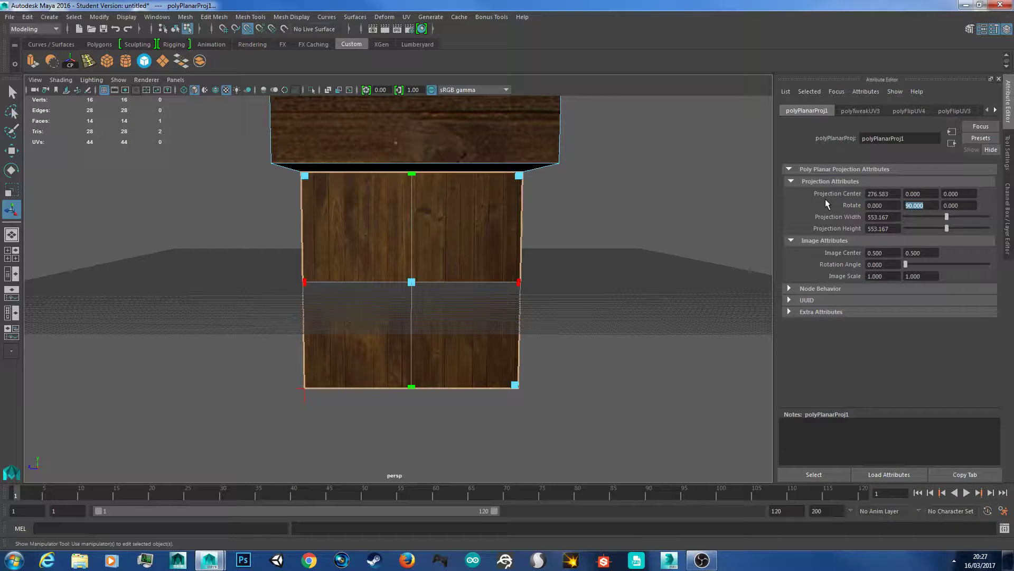
# - Set the planar projection's rotation to 0 on Y and 90 on Z
pyautogui.write('0')
pyautogui.press('Tab')
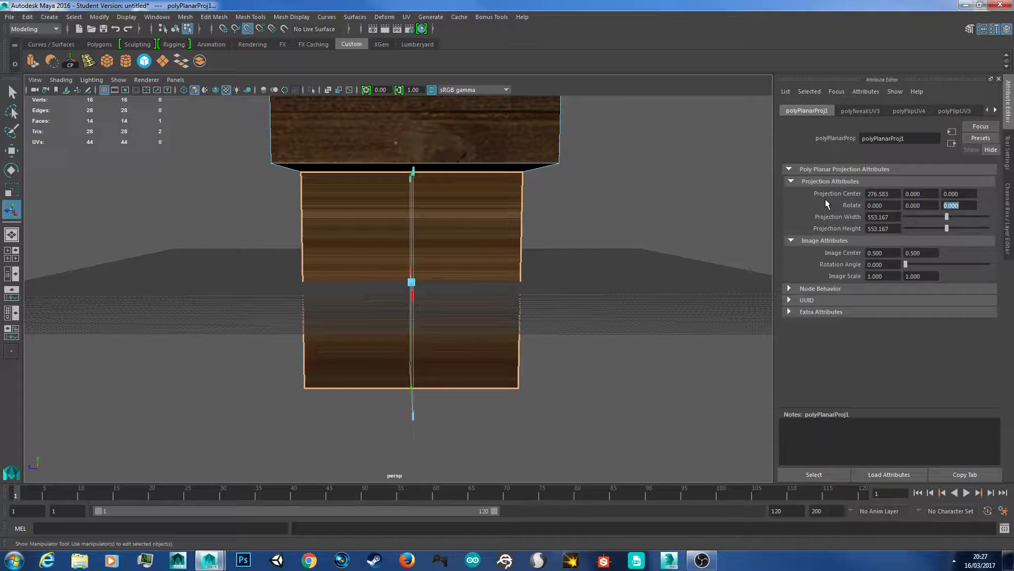
pyautogui.keyDown('alt'); pyautogui.moveTo(687, 287); pyautogui.dragTo(637, 295); pyautogui.keyUp('alt')
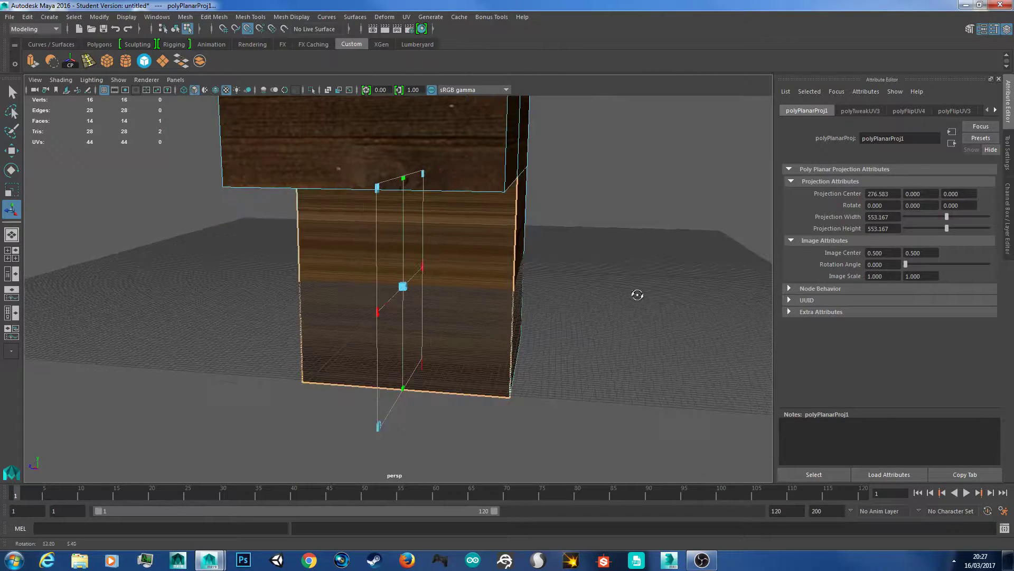
pyautogui.click(929, 208)
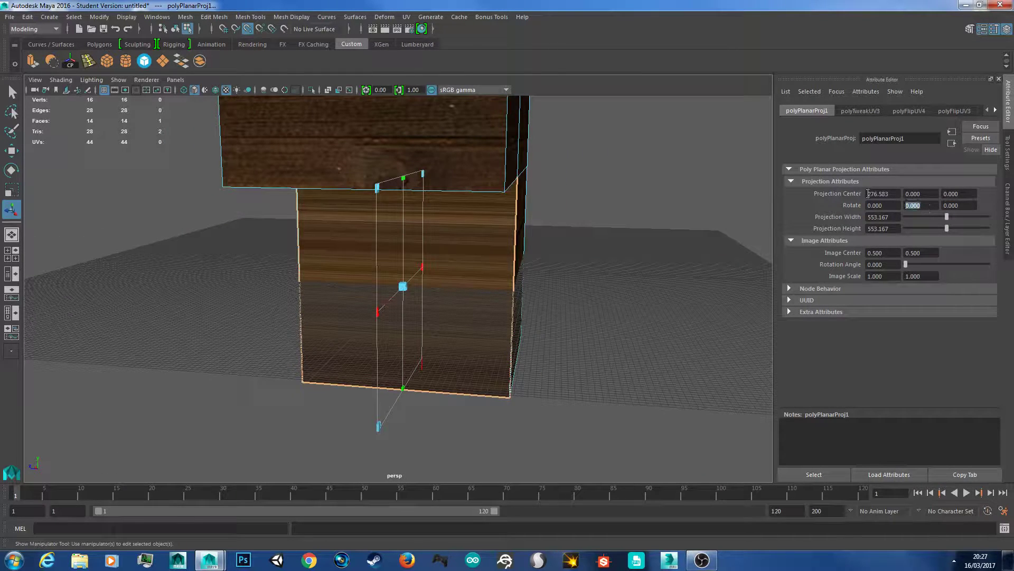
pyautogui.click(972, 204)
pyautogui.write('90')
pyautogui.press('Tab')
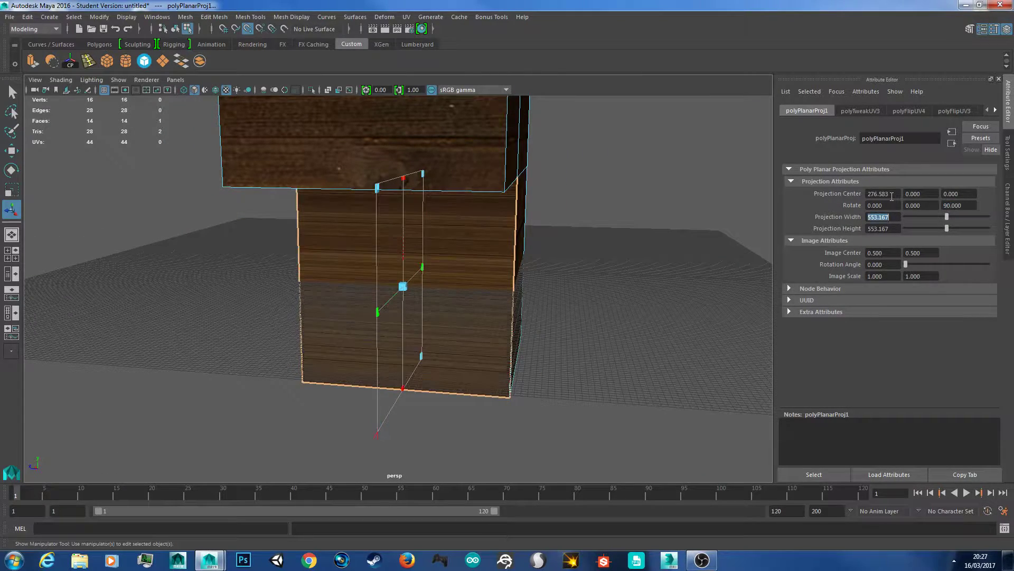
# - Try a Y rotation of 90 on the leg face's planar projection
pyautogui.click(933, 205)
pyautogui.write('0')
pyautogui.write('90')
pyautogui.press('Tab')
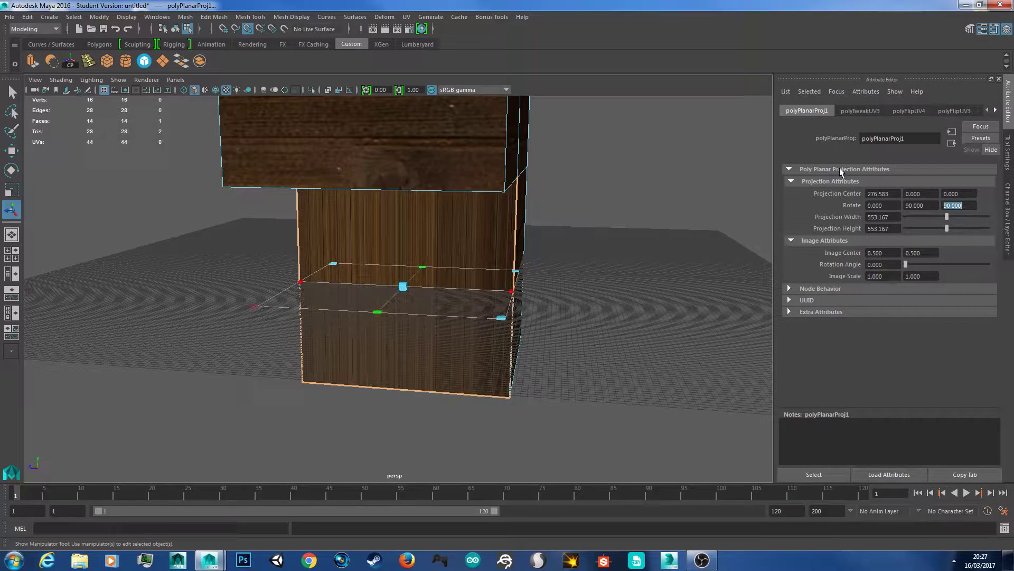
# - Set the planar projection's rotation to 90 on X and 0 on Y, and inspect the leg's plank direction
pyautogui.click(897, 207)
pyautogui.write('90')
pyautogui.press('Tab')
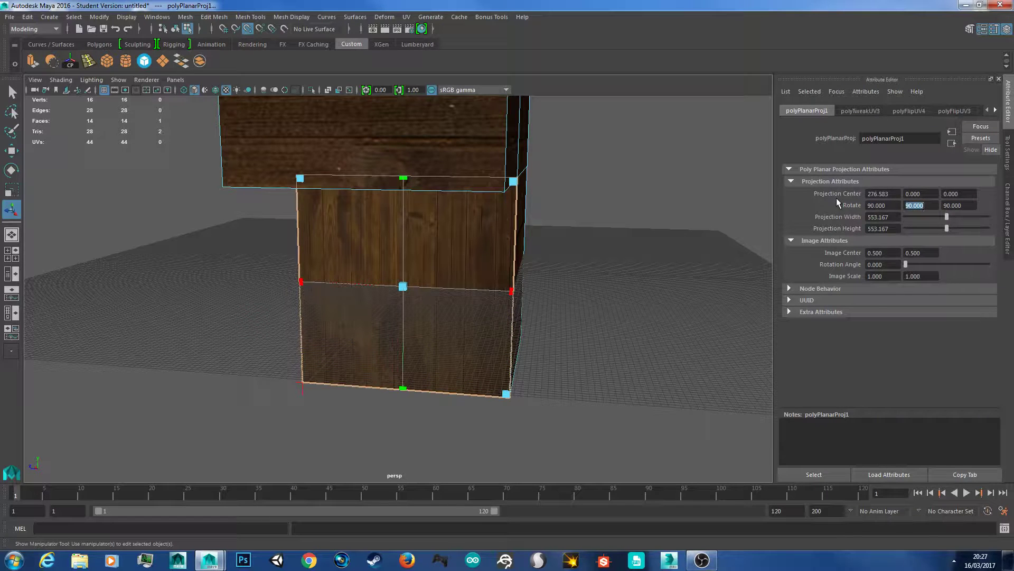
pyautogui.click(963, 206)
pyautogui.click(922, 206)
pyautogui.write('0')
pyautogui.press('Tab')
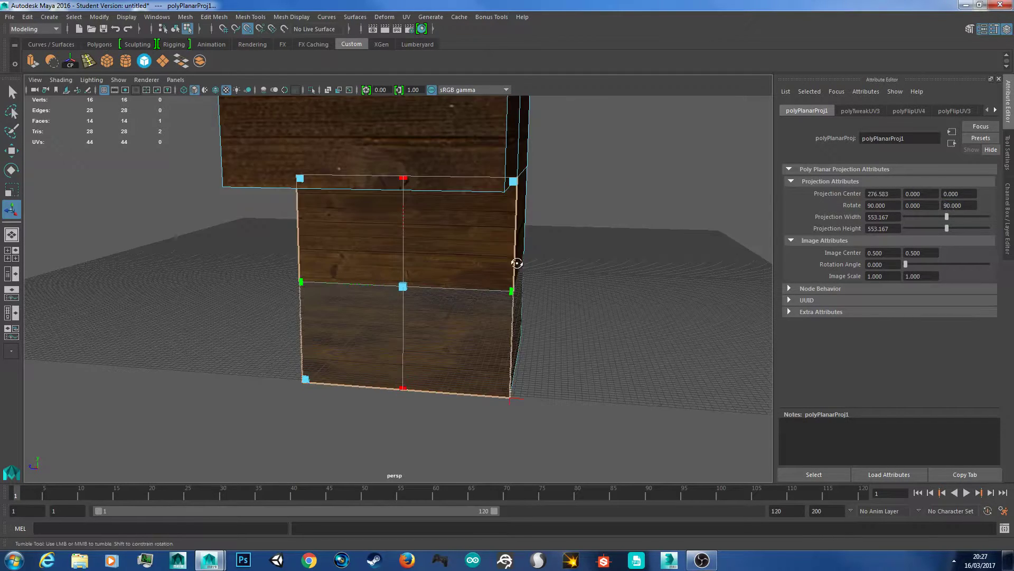
pyautogui.keyDown('alt'); pyautogui.moveTo(516, 263); pyautogui.dragTo(575, 326); pyautogui.keyUp('alt')
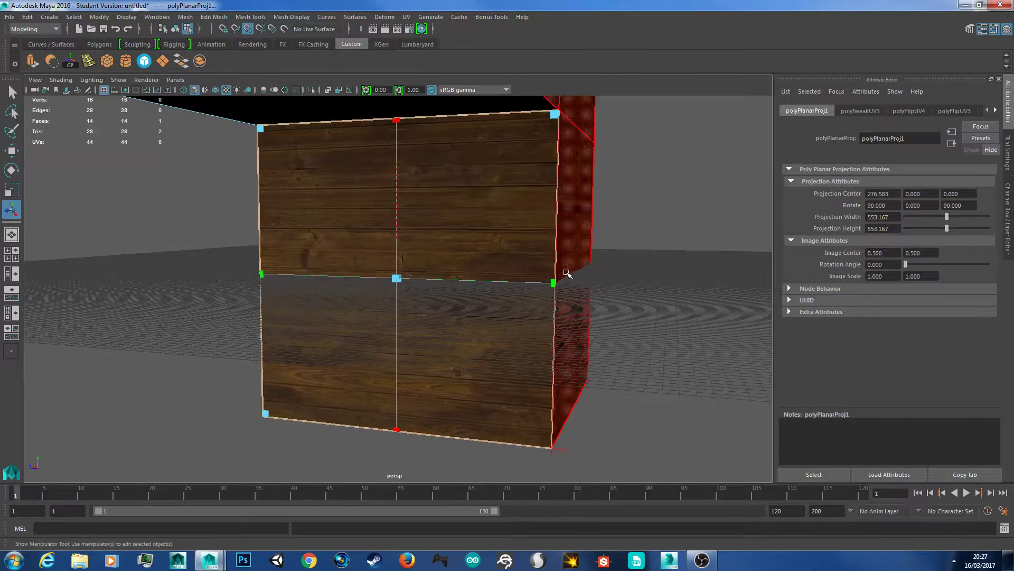
# - Scale the leg face's planar projection up to a width and height of about 974
pyautogui.moveTo(556, 115); pyautogui.dragTo(813, 55)
pyautogui.scroll(-4, 646, 200)
pyautogui.keyDown('alt'); pyautogui.moveTo(645, 200); pyautogui.dragTo(573, 286); pyautogui.keyUp('alt')
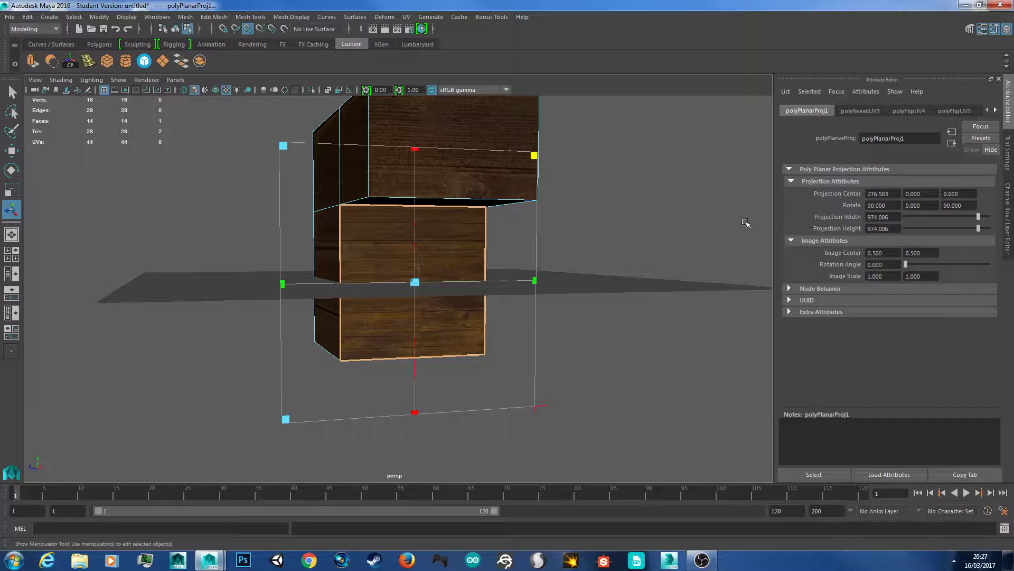
# - Launch Paint from a system search for "paint" and switch back to Maya
pyautogui.click(14, 560)
pyautogui.write('pa')
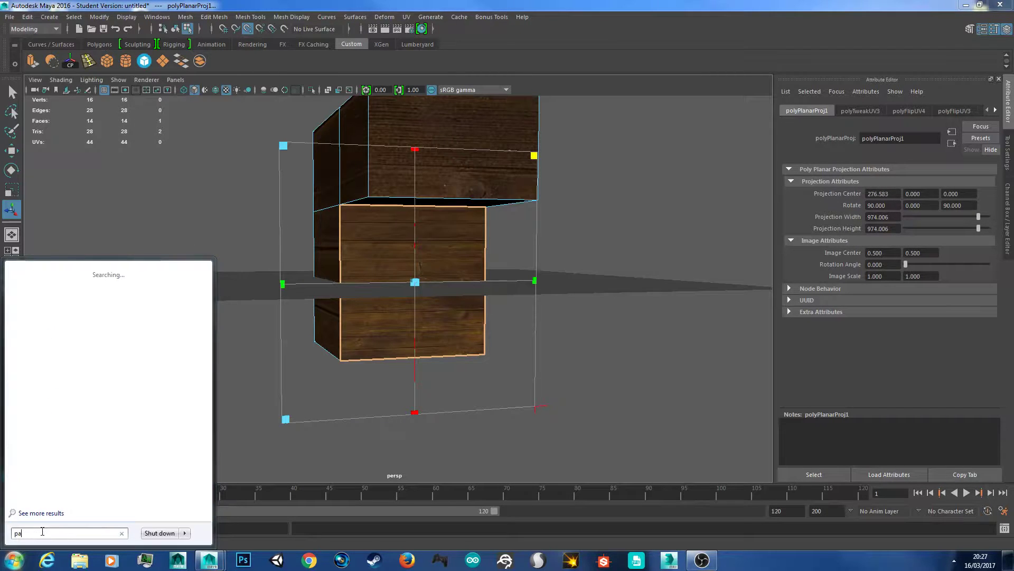
pyautogui.write('int')
pyautogui.press('Return')
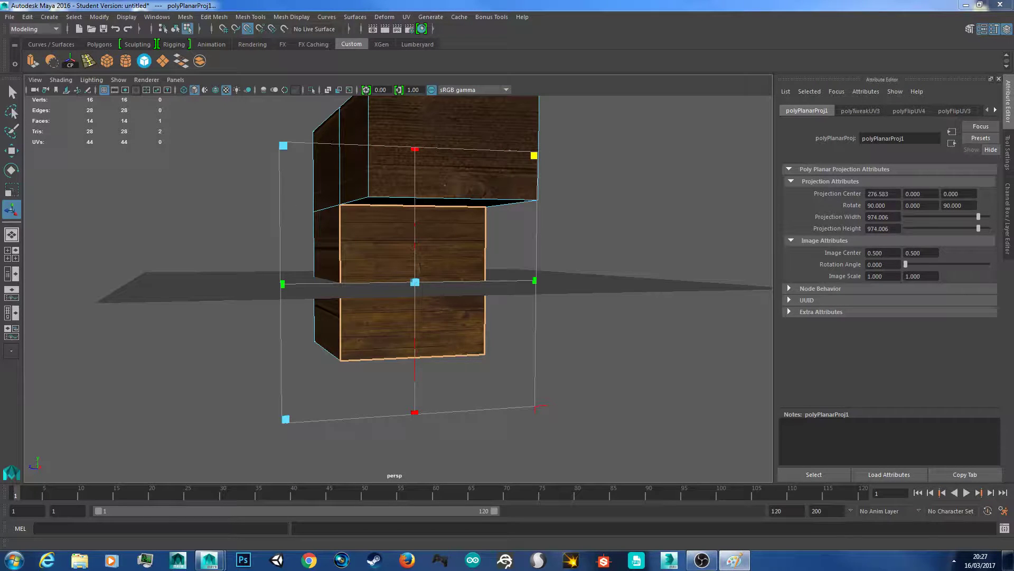
pyautogui.click(625, 233)
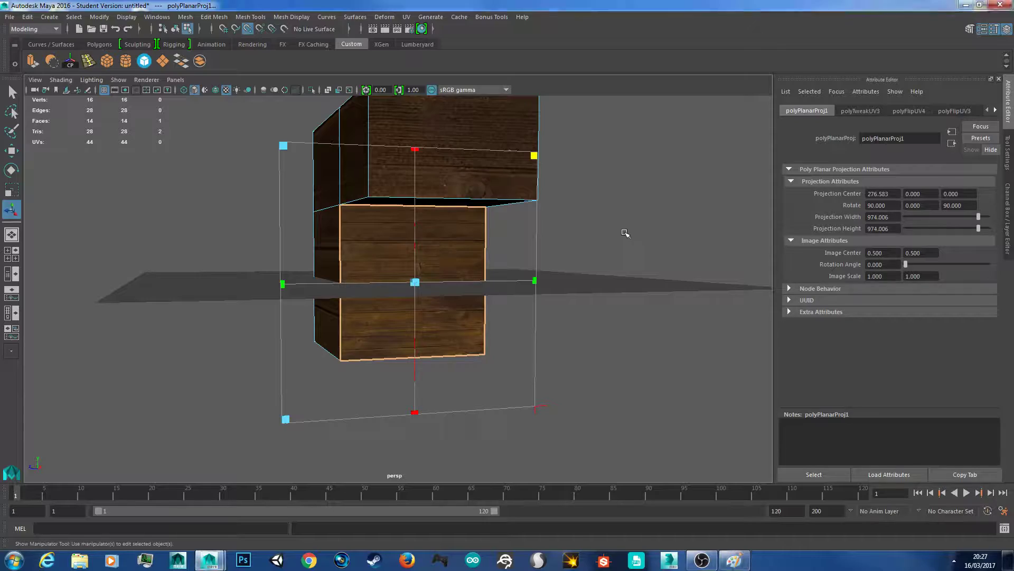
# - Select the three connected faces on the adjoining side of the leg and apply a planar projection to them
pyautogui.scroll(3, 516, 236)
pyautogui.keyDown('alt'); pyautogui.moveTo(429, 244); pyautogui.dragTo(501, 249); pyautogui.keyUp('alt')
pyautogui.click(415, 250)
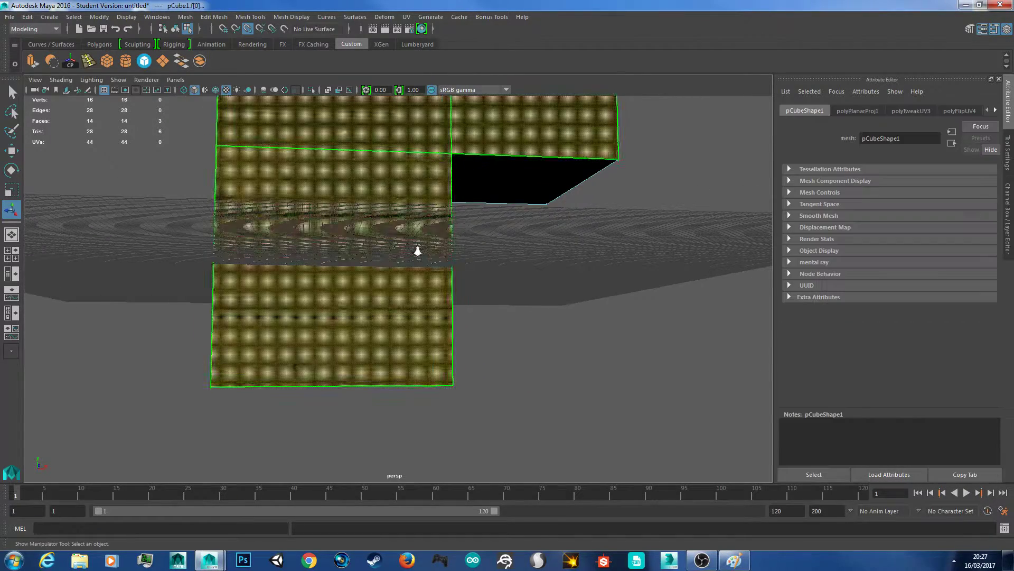
pyautogui.keyDown('alt'); pyautogui.moveTo(423, 252); pyautogui.dragTo(439, 249); pyautogui.keyUp('alt')
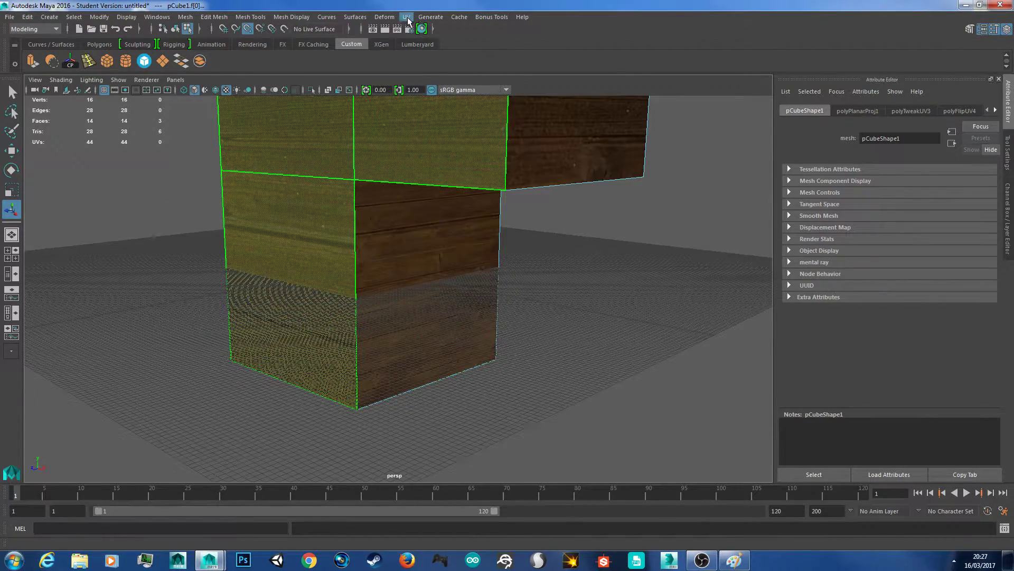
pyautogui.click(406, 17)
pyautogui.click(442, 132)
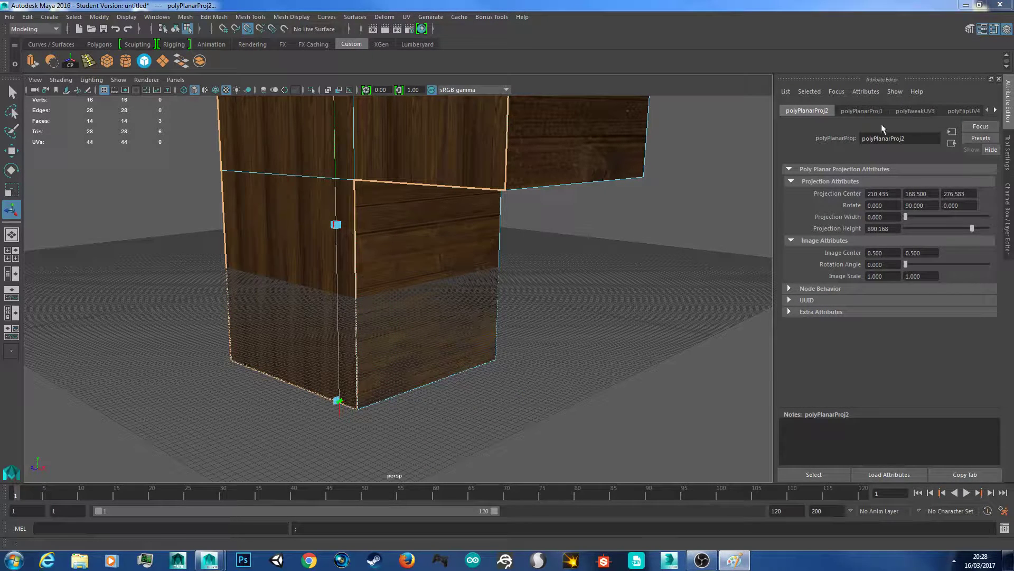
# - Set the side faces' projection center to 276.583, 0, 0
pyautogui.moveTo(895, 191); pyautogui.dragTo(865, 188)
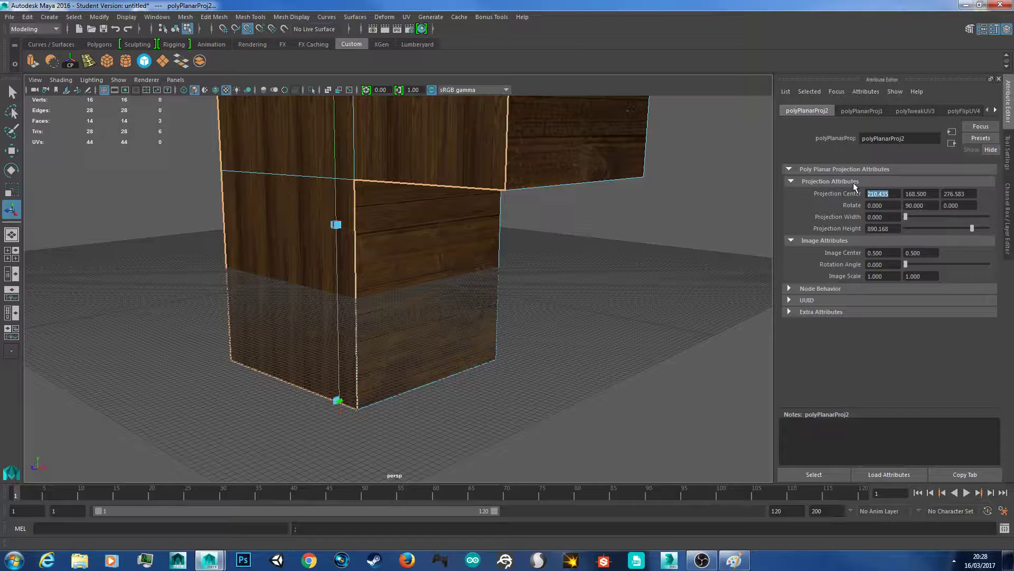
pyautogui.write('276.583')
pyautogui.press('Tab')
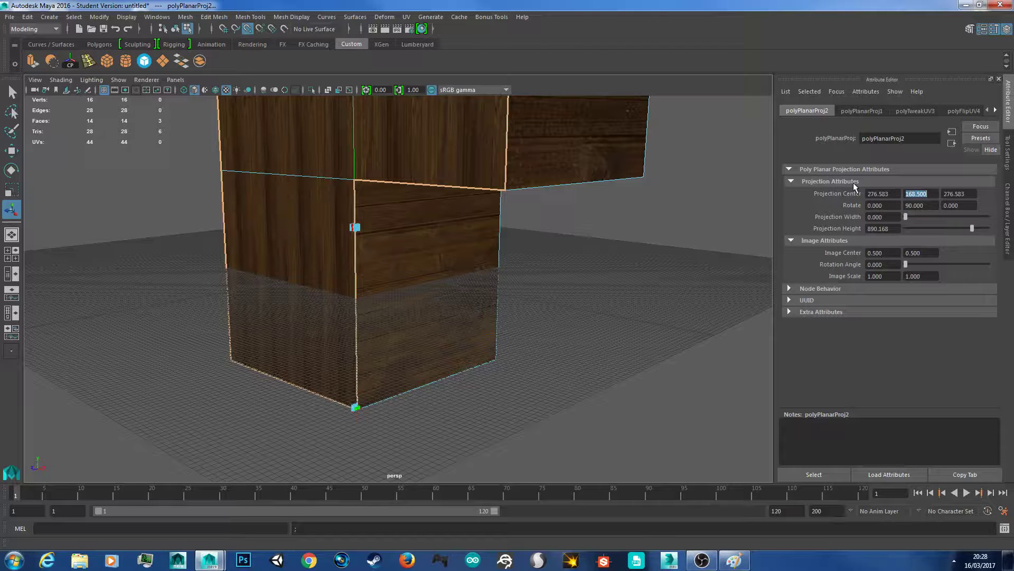
pyautogui.write('0')
pyautogui.press('Tab')
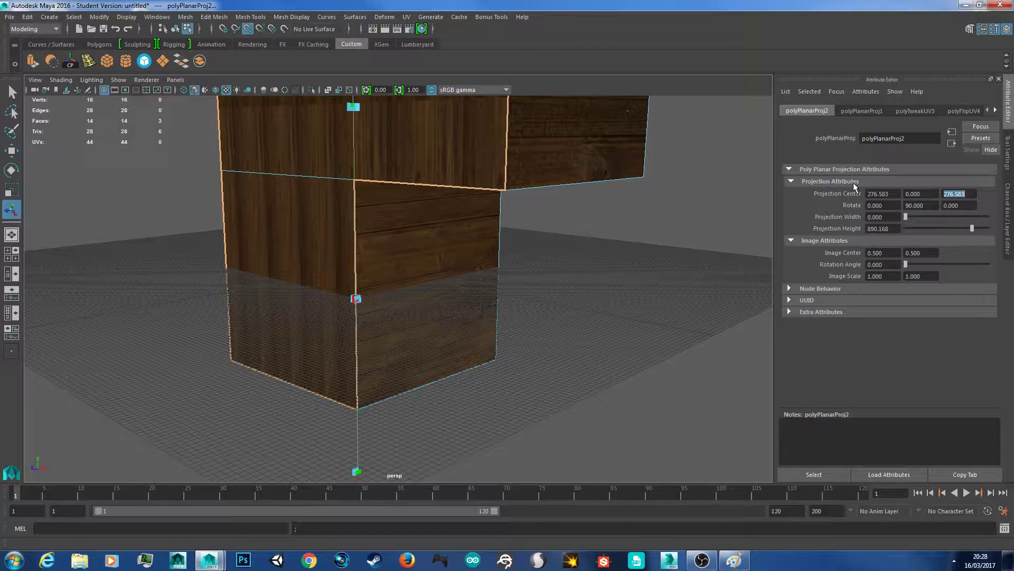
pyautogui.write('0')
pyautogui.press('Tab')
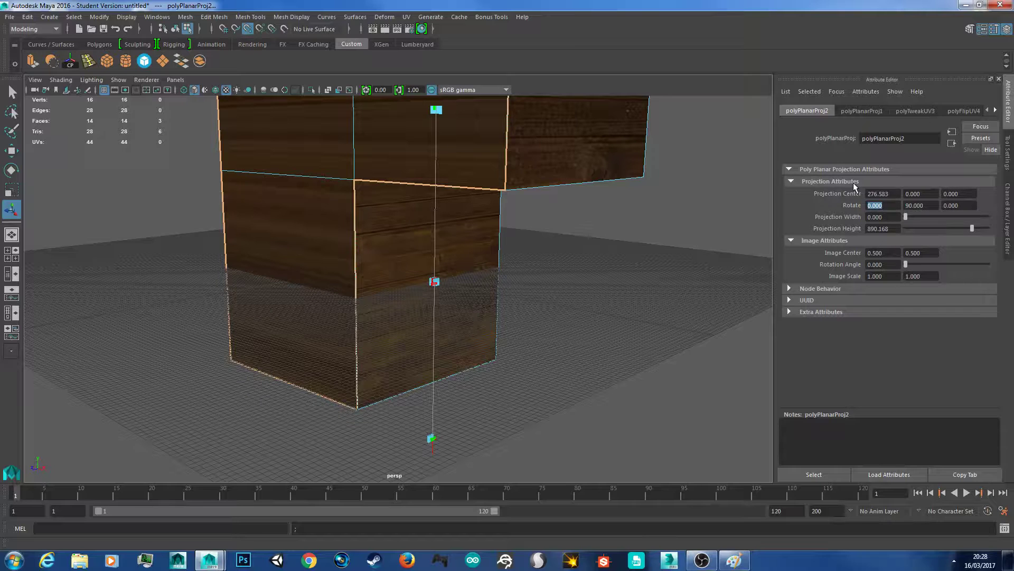
# - Set the side faces' projection rotation to 90 on X, 0 on Y and 90 on Z
pyautogui.write('90')
pyautogui.press('Tab')
pyautogui.write('0')
pyautogui.press('Tab')
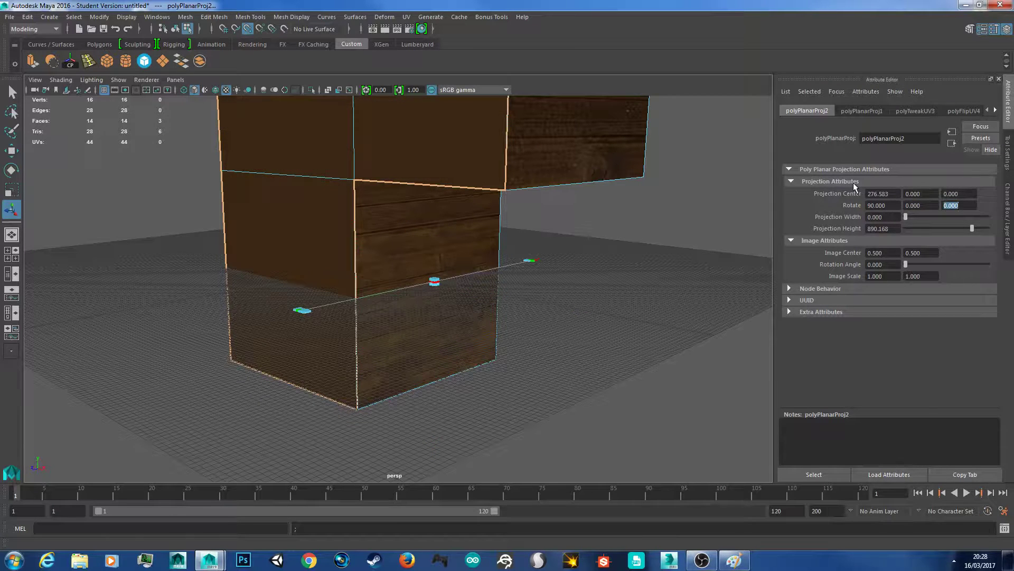
pyautogui.write('90')
pyautogui.press('Tab')
# - Set the side faces' projection width and height both to 974.006
pyautogui.press('Tab')
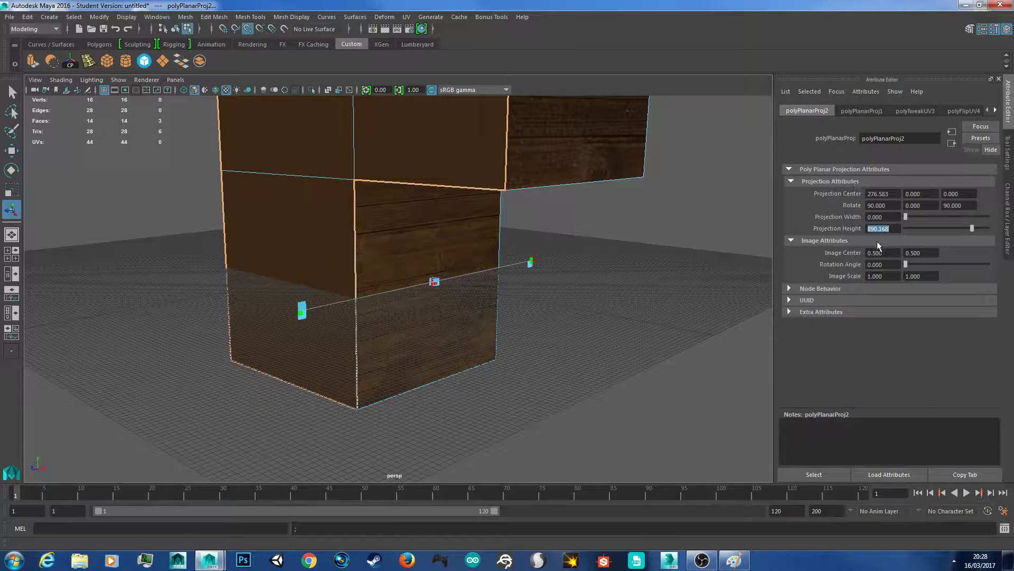
pyautogui.hotkey('shift', 'Tab')
pyautogui.write('974.006')
pyautogui.press('Tab')
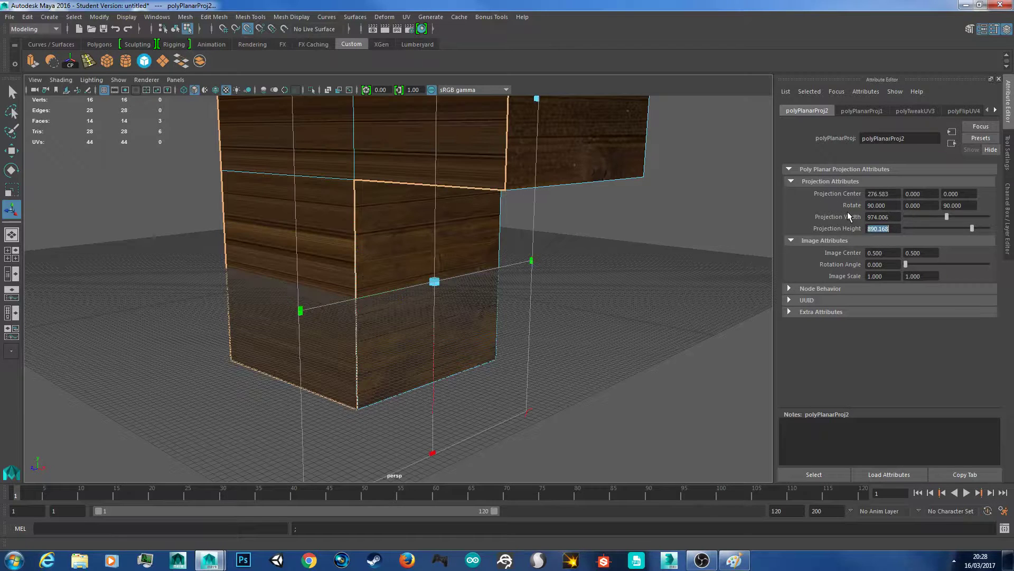
pyautogui.write('974.006')
pyautogui.press('Tab')
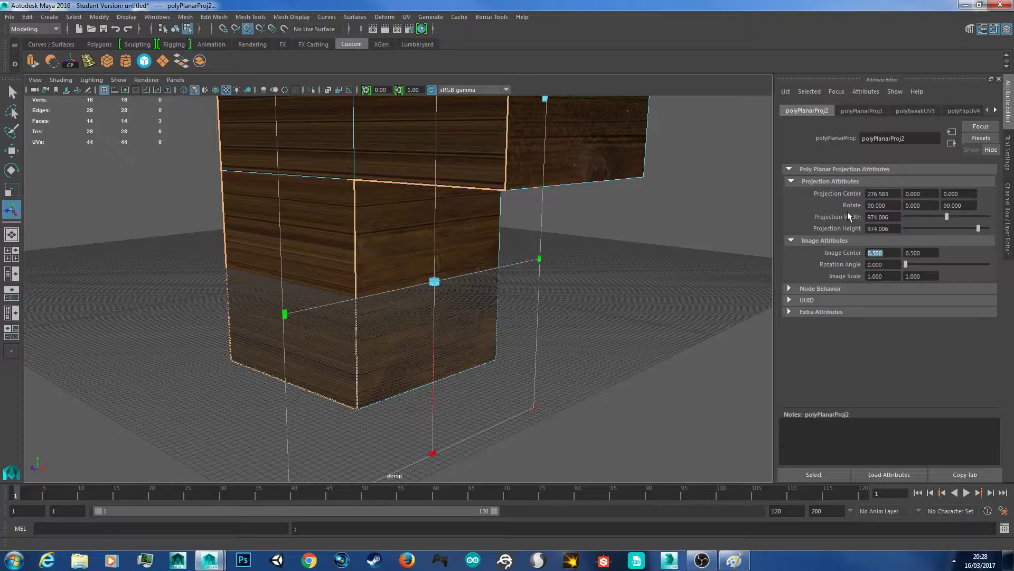
# - Try a Y rotation of 90 on the side faces' planar projection and reset it to 0
pyautogui.scroll(-4, 547, 240)
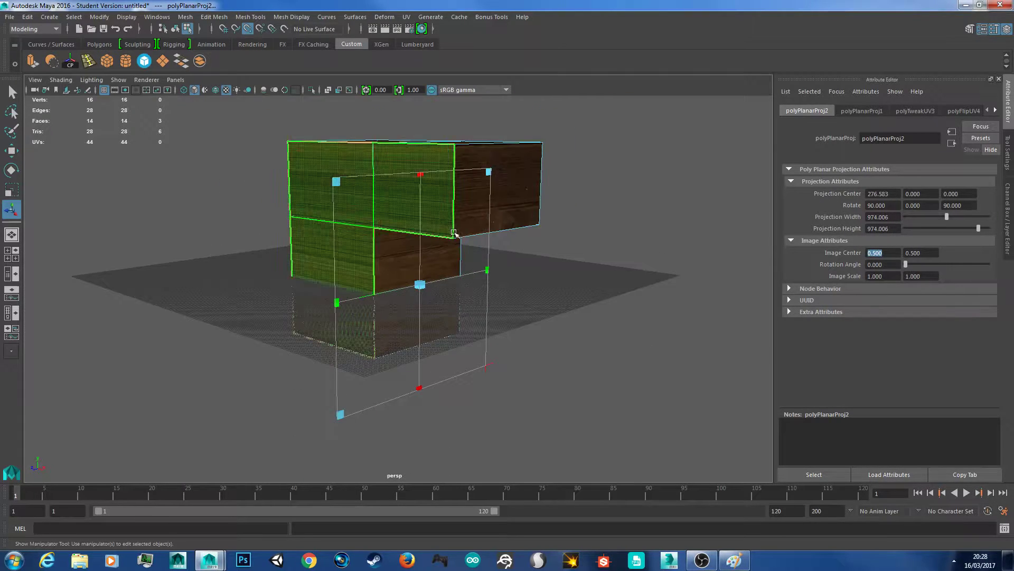
pyautogui.scroll(4, 515, 229)
pyautogui.keyDown('alt'); pyautogui.moveTo(593, 242); pyautogui.dragTo(540, 244); pyautogui.keyUp('alt')
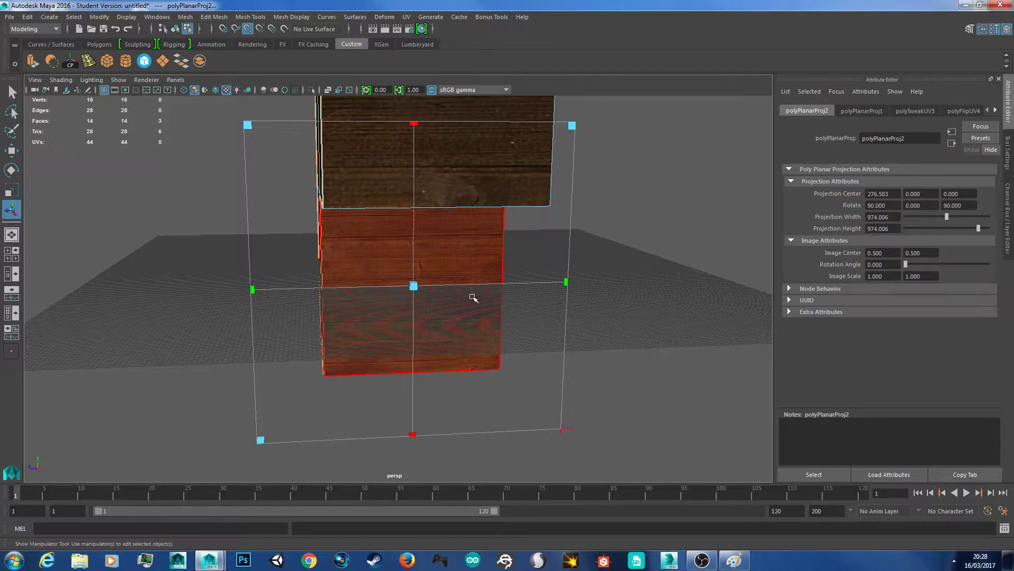
pyautogui.keyDown('alt'); pyautogui.moveTo(472, 266); pyautogui.dragTo(529, 257); pyautogui.keyUp('alt')
pyautogui.click(934, 204)
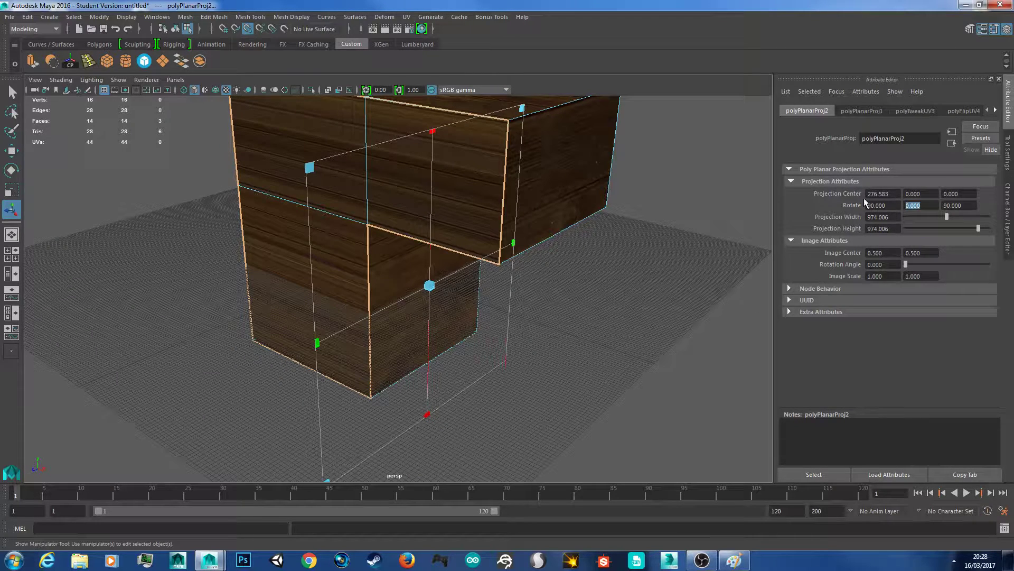
pyautogui.write('90')
pyautogui.press('Tab')
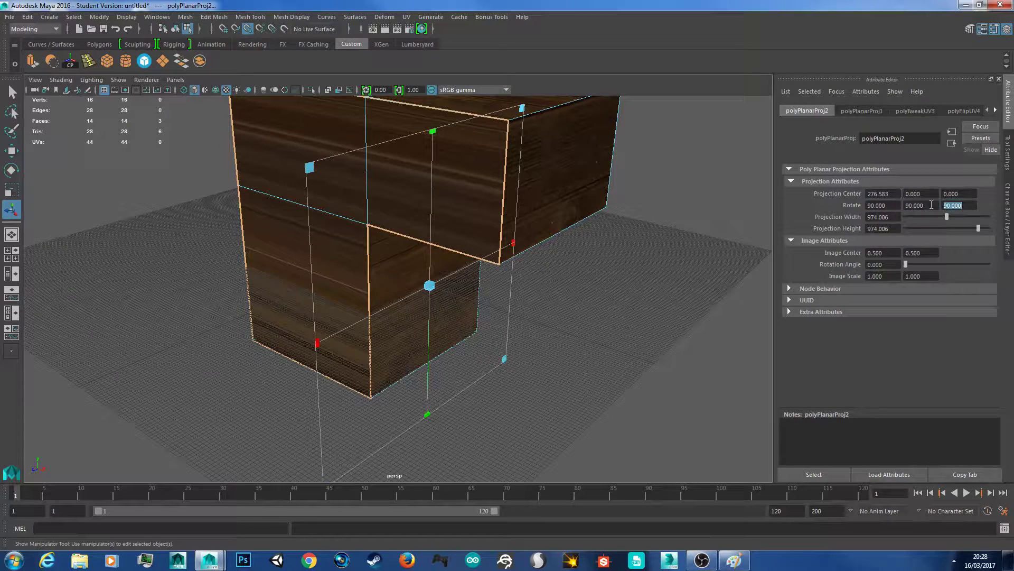
pyautogui.moveTo(931, 205); pyautogui.dragTo(857, 192)
pyautogui.write('0')
pyautogui.press('Tab')
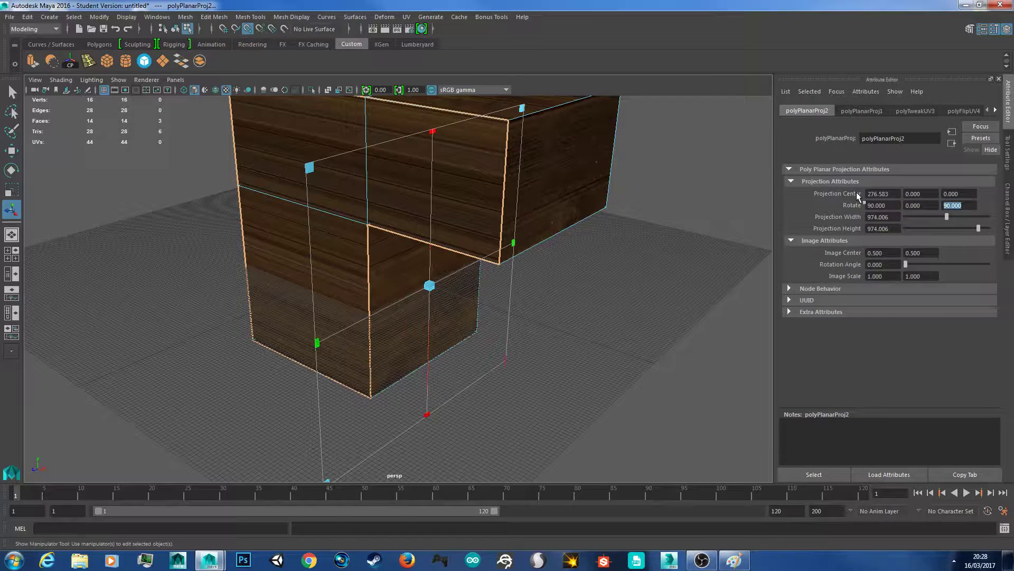
# - Set the side faces' projection rotation to 0 on X and 90 on Z, trying 0 on Z first
pyautogui.write('0')
pyautogui.press('Tab')
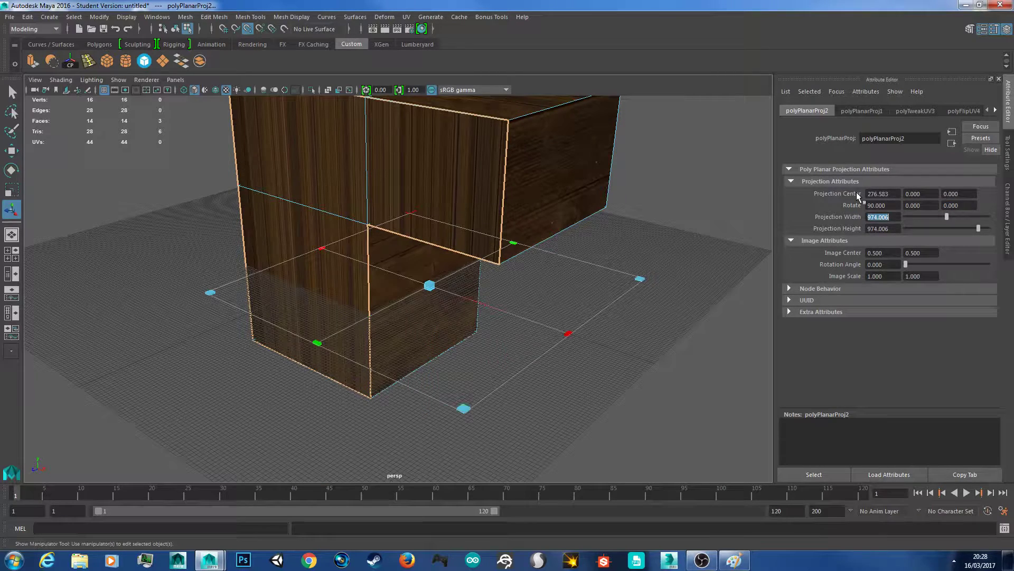
pyautogui.click(890, 206)
pyautogui.write('0')
pyautogui.press('Tab')
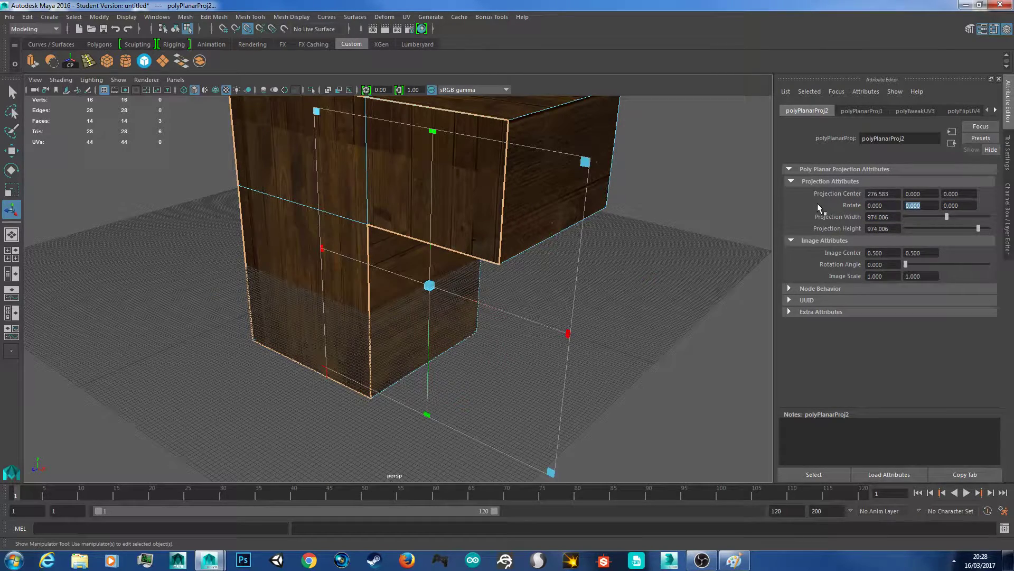
pyautogui.press('Tab')
pyautogui.write('90')
pyautogui.press('Tab')
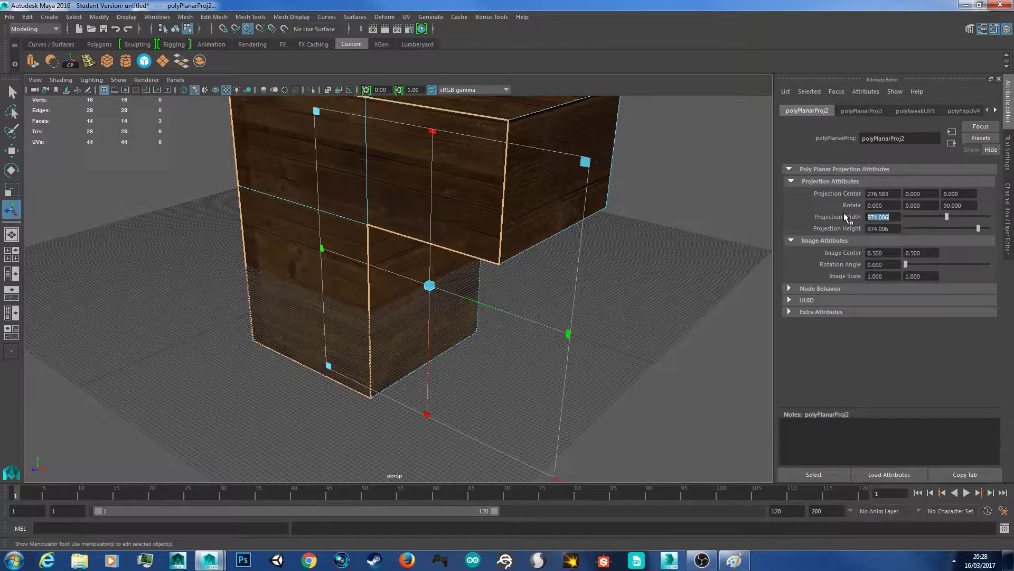
# - Inspect how the planks meet around the leg's corners between the reprojected side faces and the neighbouring faces
pyautogui.moveTo(554, 280)
pyautogui.keyDown('alt'); pyautogui.mouseDown()
pyautogui.moveTo(600, 267)
pyautogui.moveTo(572, 277)
pyautogui.mouseUp(); pyautogui.keyUp('alt')
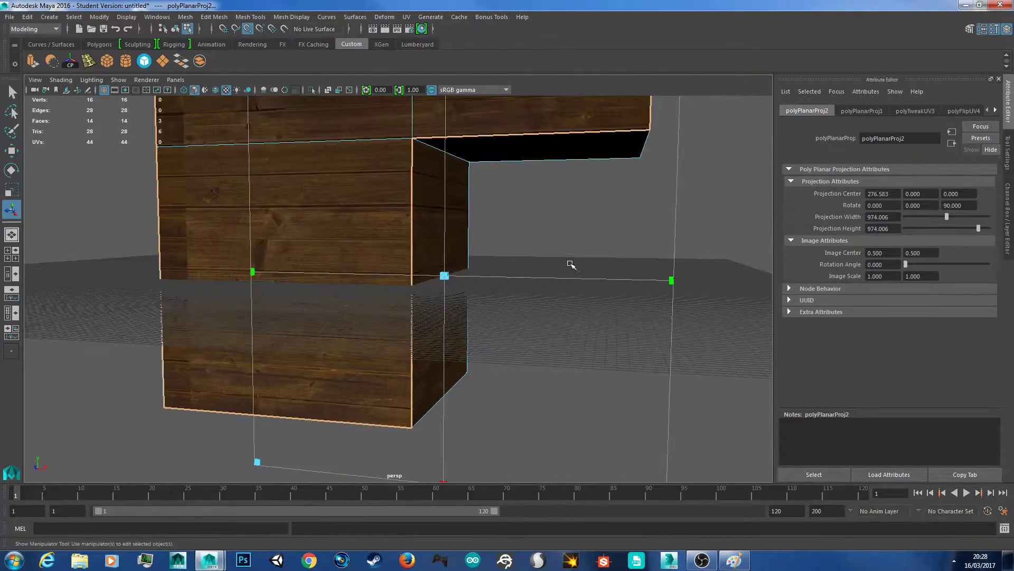
pyautogui.scroll(8, 570, 264)
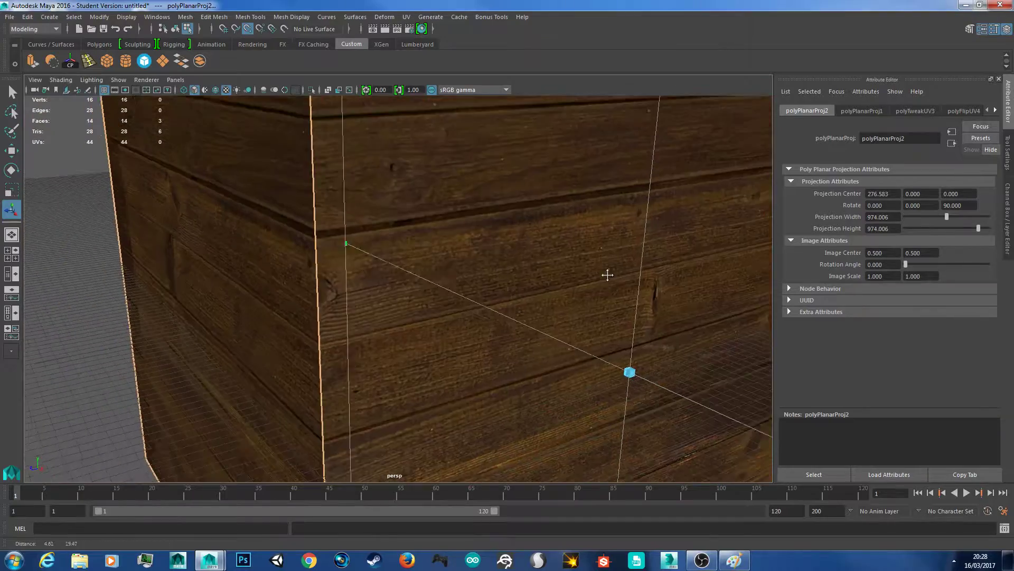
pyautogui.scroll(-5, 417, 296)
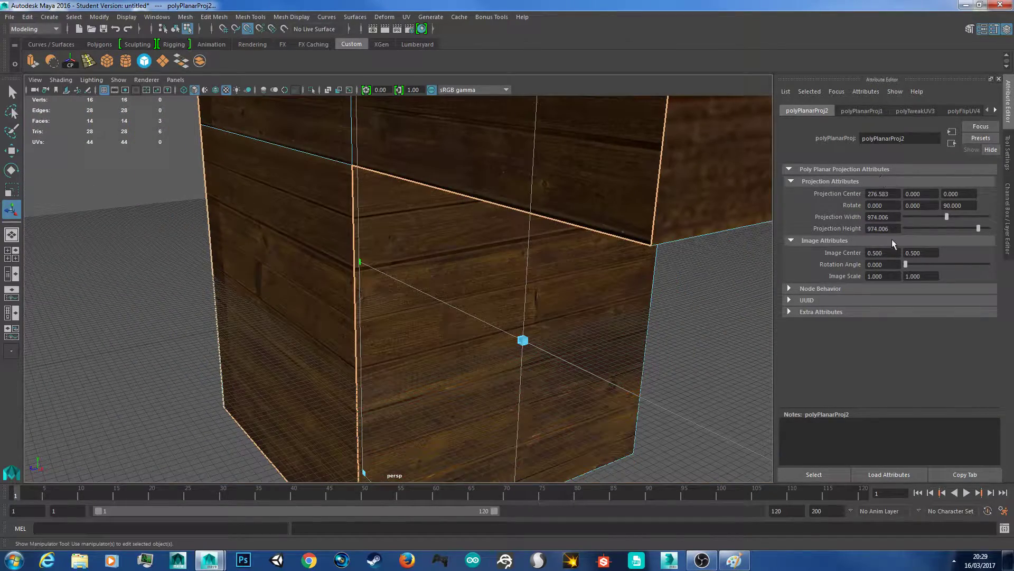
pyautogui.click(891, 217)
pyautogui.scroll(-5, 690, 268)
pyautogui.scroll(4, 602, 272)
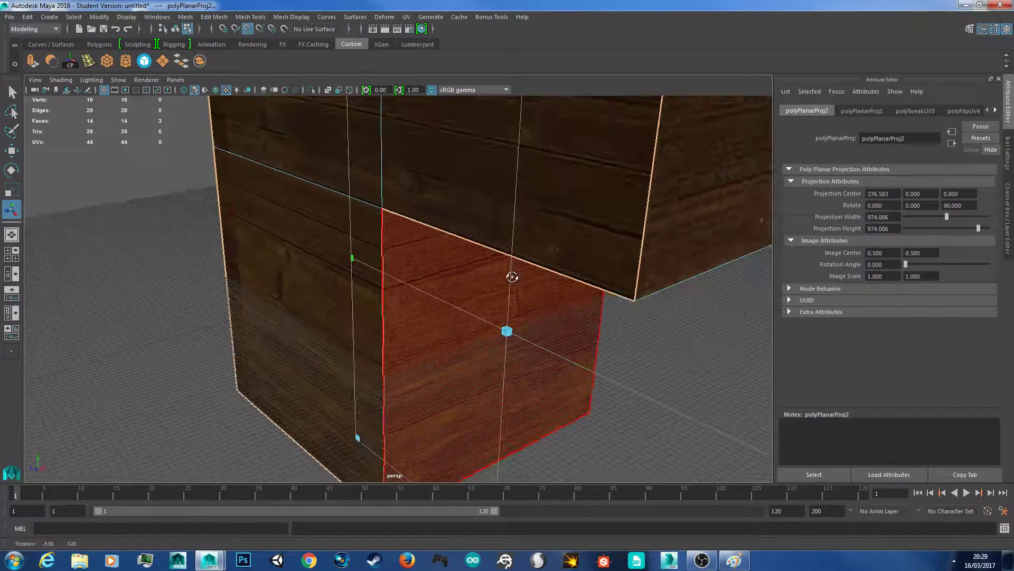
pyautogui.keyDown('alt'); pyautogui.moveTo(512, 277); pyautogui.dragTo(445, 266); pyautogui.keyUp('alt')
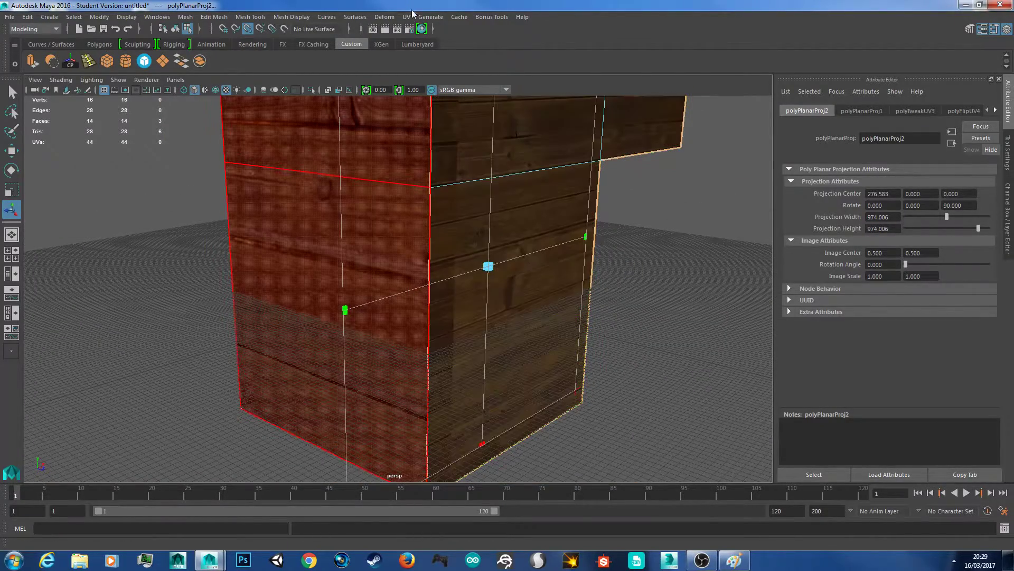
# - Open the UV Editor and examine the layout of the reprojected shells over the wood texture
pyautogui.click(406, 16)
pyautogui.click(444, 47)
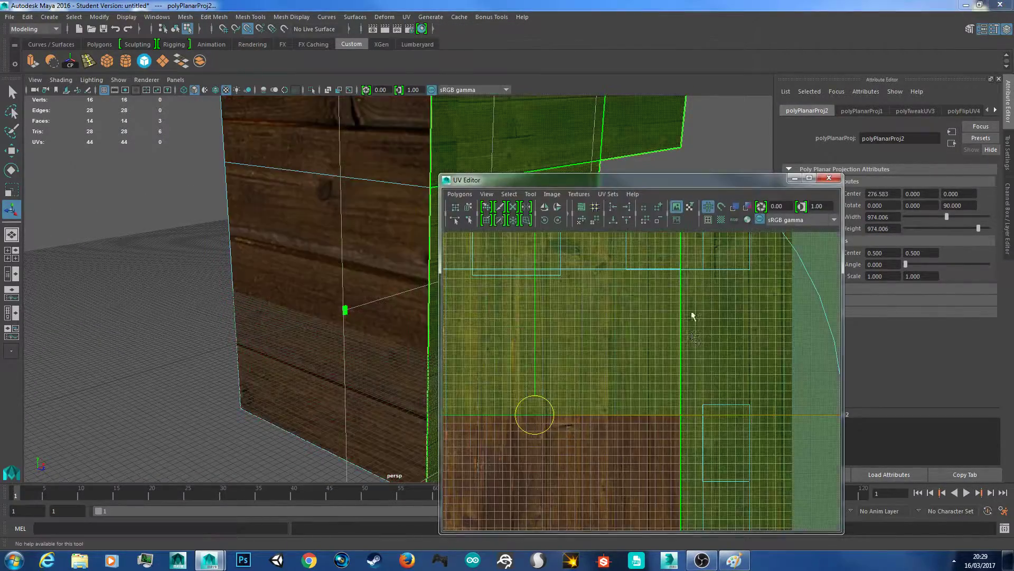
pyautogui.moveTo(696, 334); pyautogui.dragTo(634, 308, button='right')
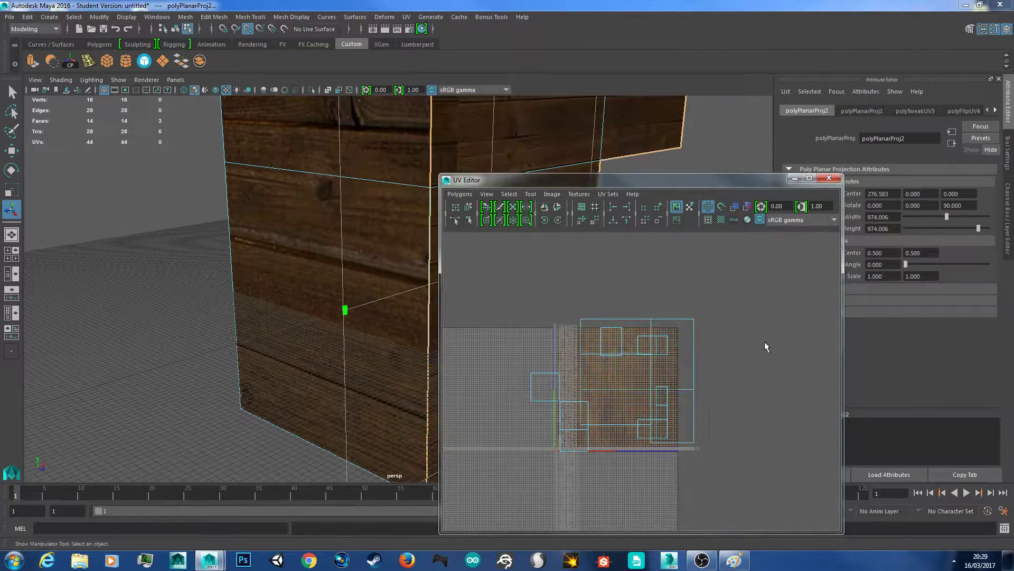
pyautogui.scroll(5, 682, 365)
pyautogui.keyDown('alt'); pyautogui.moveTo(737, 449); pyautogui.dragTo(712, 372, button='middle'); pyautogui.keyUp('alt')
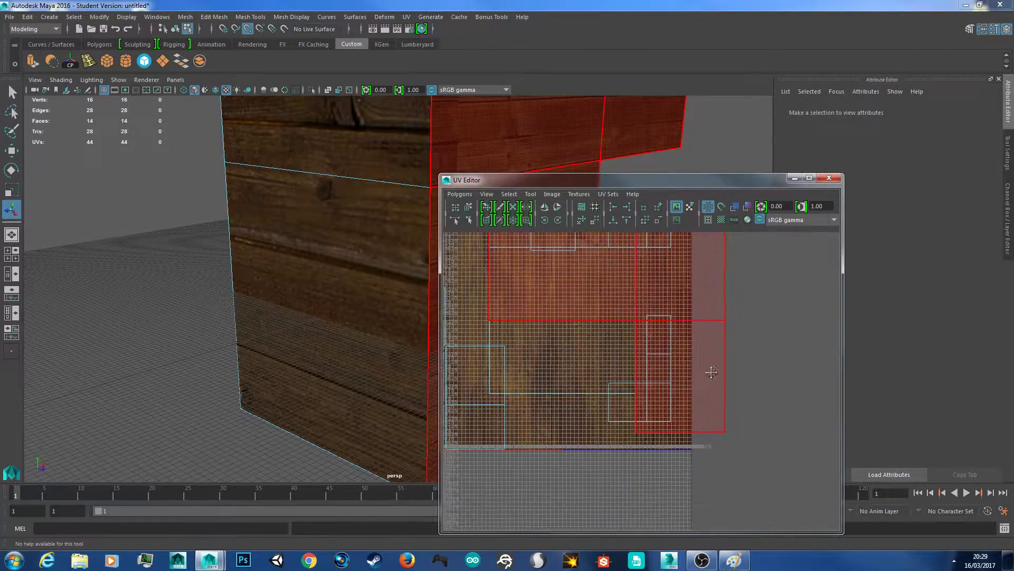
# - Select the reprojected side faces together with the adjoining leg face and compare where their UV shells lie
pyautogui.click(516, 154)
pyautogui.keyDown('alt'); pyautogui.moveTo(518, 168); pyautogui.dragTo(406, 120); pyautogui.keyUp('alt')
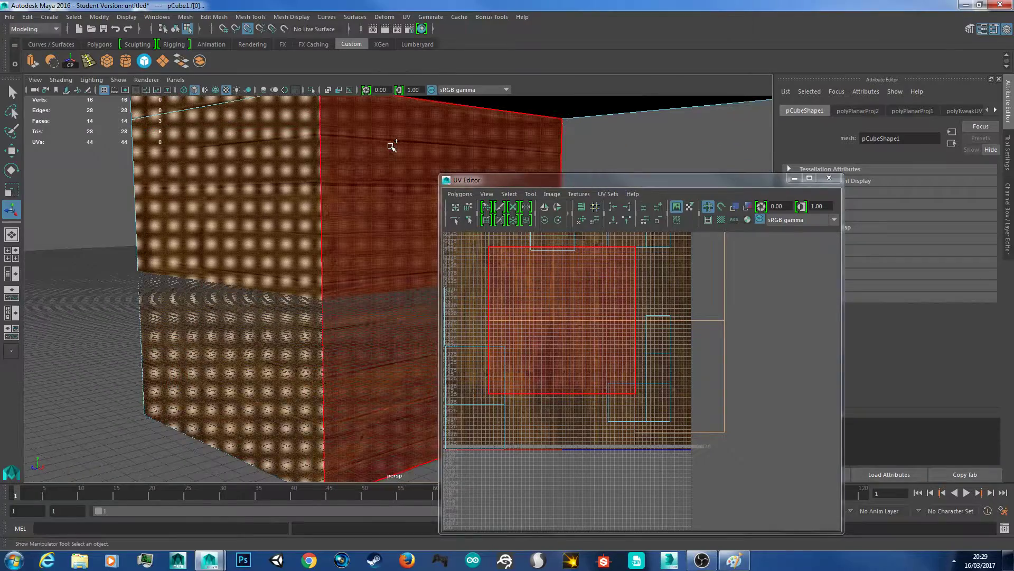
pyautogui.keyDown('shift'); pyautogui.click(389, 141); pyautogui.keyUp('shift')
pyautogui.scroll(-3, 663, 315)
pyautogui.scroll(-3, 660, 317)
pyautogui.scroll(5, 648, 319)
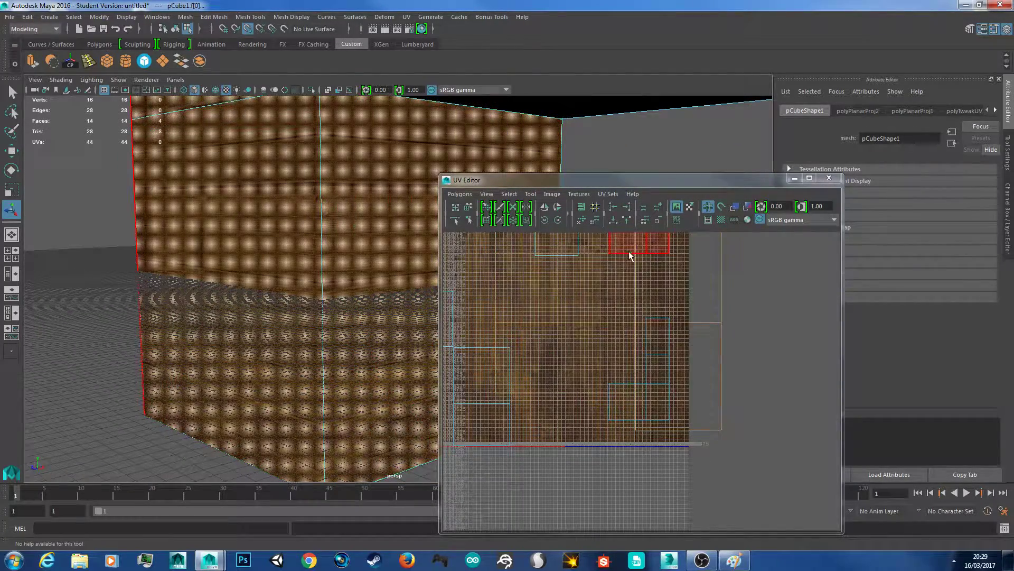
pyautogui.scroll(-3, 634, 339)
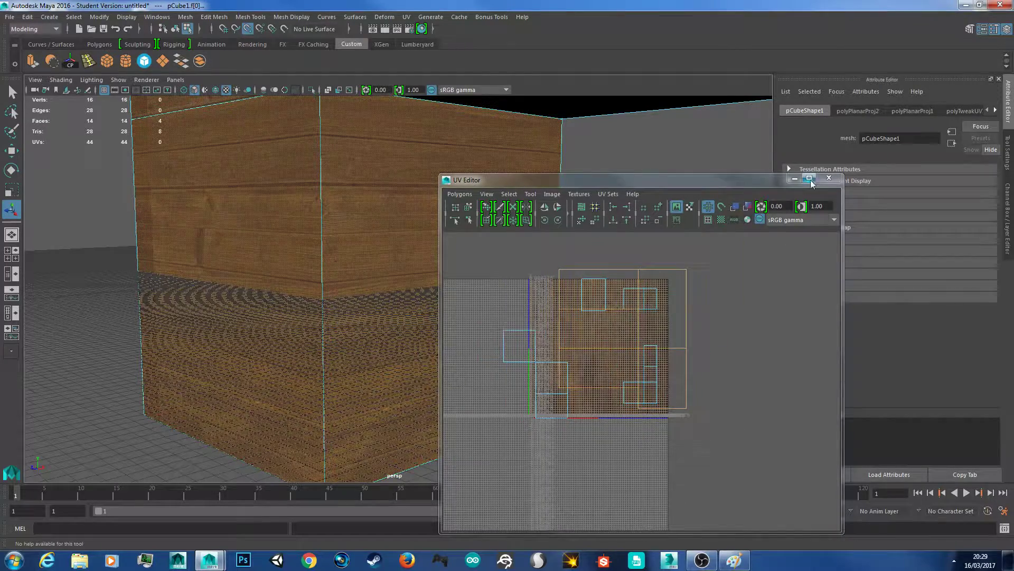
# - Close the UV Editor and return to object mode with the whole model framed
pyautogui.click(829, 178)
pyautogui.moveTo(465, 217); pyautogui.dragTo(530, 199, button='right')
pyautogui.press('f')
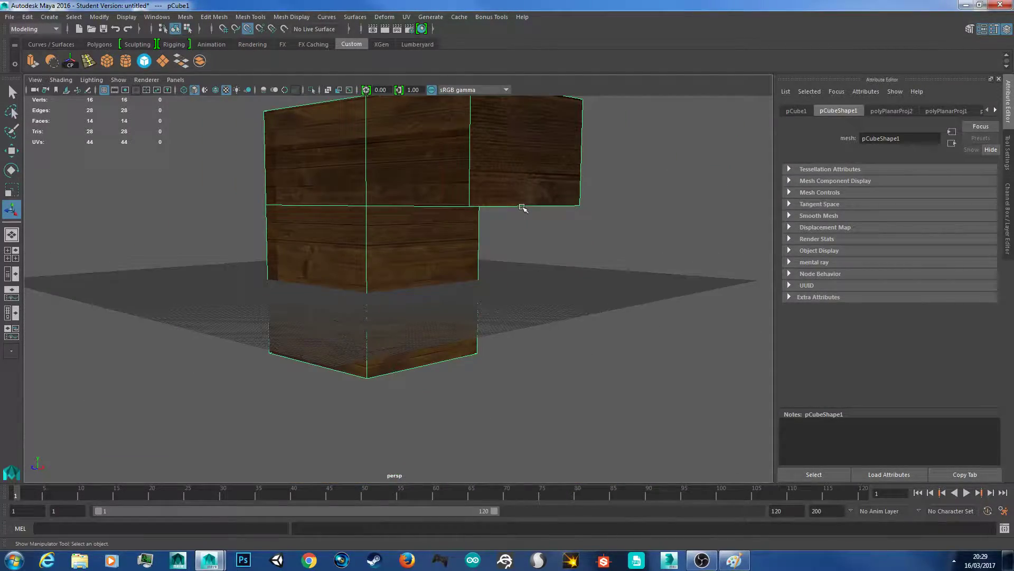
# - Open the UV Editor, turn on its checker tile display for the whole model, and place the window clear of the mesh
pyautogui.scroll(2, 499, 212)
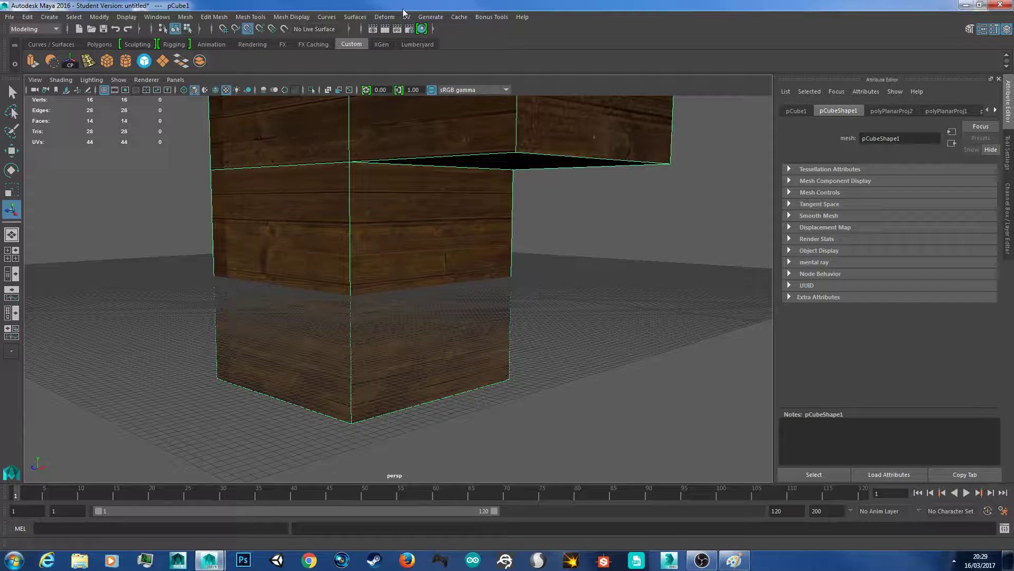
pyautogui.scroll(-3, 577, 200)
pyautogui.scroll(3, 577, 201)
pyautogui.keyDown('alt'); pyautogui.moveTo(595, 228); pyautogui.dragTo(623, 243); pyautogui.keyUp('alt')
pyautogui.scroll(-3, 543, 238)
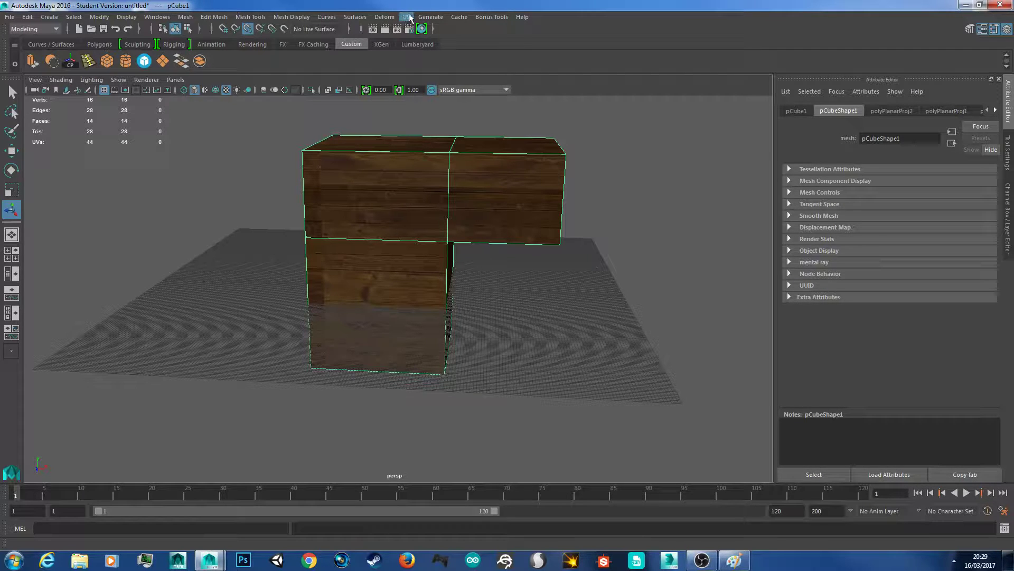
pyautogui.click(409, 17)
pyautogui.click(422, 33)
pyautogui.click(406, 17)
pyautogui.click(433, 42)
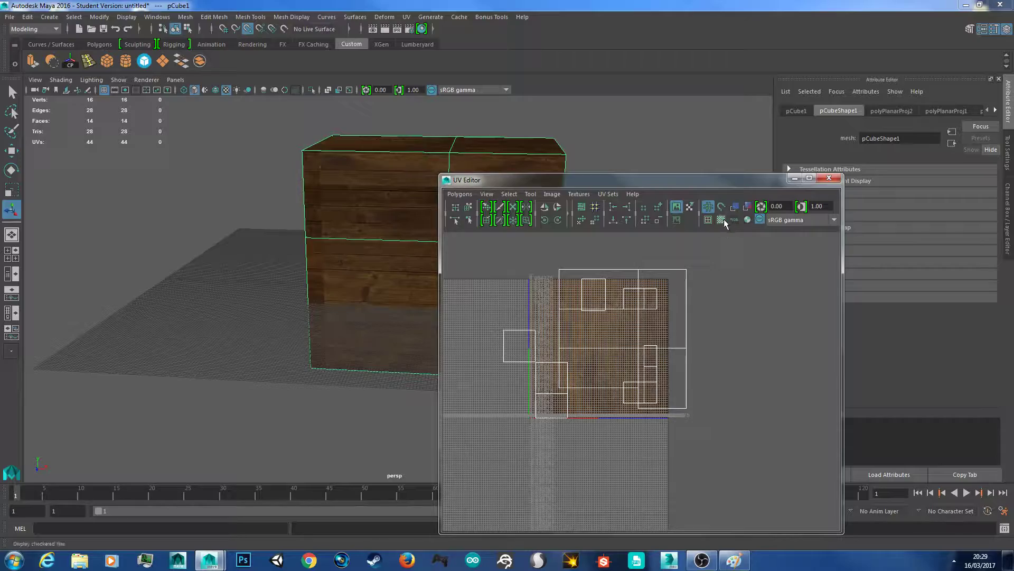
pyautogui.click(721, 220)
pyautogui.moveTo(528, 180); pyautogui.dragTo(722, 95)
# - Compare the checker square sizes on the model's long side, top and overhang end faces
pyautogui.scroll(5, 565, 165)
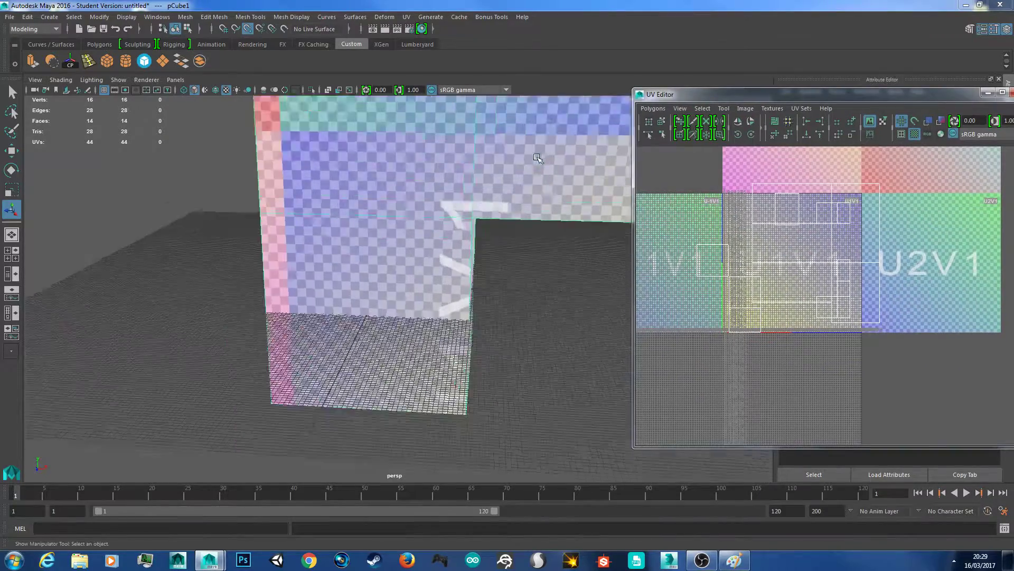
pyautogui.keyDown('alt'); pyautogui.moveTo(564, 164); pyautogui.dragTo(453, 225); pyautogui.keyUp('alt')
pyautogui.scroll(-3, 450, 210)
pyautogui.scroll(3, 438, 217)
pyautogui.moveTo(526, 271)
pyautogui.keyDown('alt'); pyautogui.mouseDown()
pyautogui.moveTo(506, 275)
pyautogui.moveTo(520, 273)
pyautogui.mouseUp(); pyautogui.keyUp('alt')
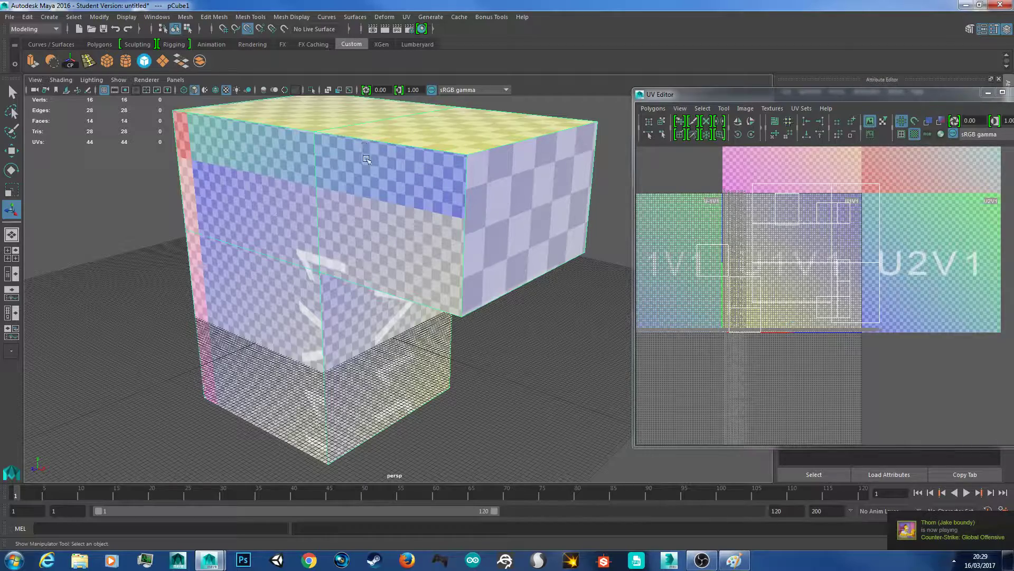
pyautogui.scroll(-3, 443, 199)
pyautogui.scroll(3, 443, 199)
pyautogui.keyDown('alt'); pyautogui.moveTo(402, 333); pyautogui.dragTo(423, 290); pyautogui.keyUp('alt')
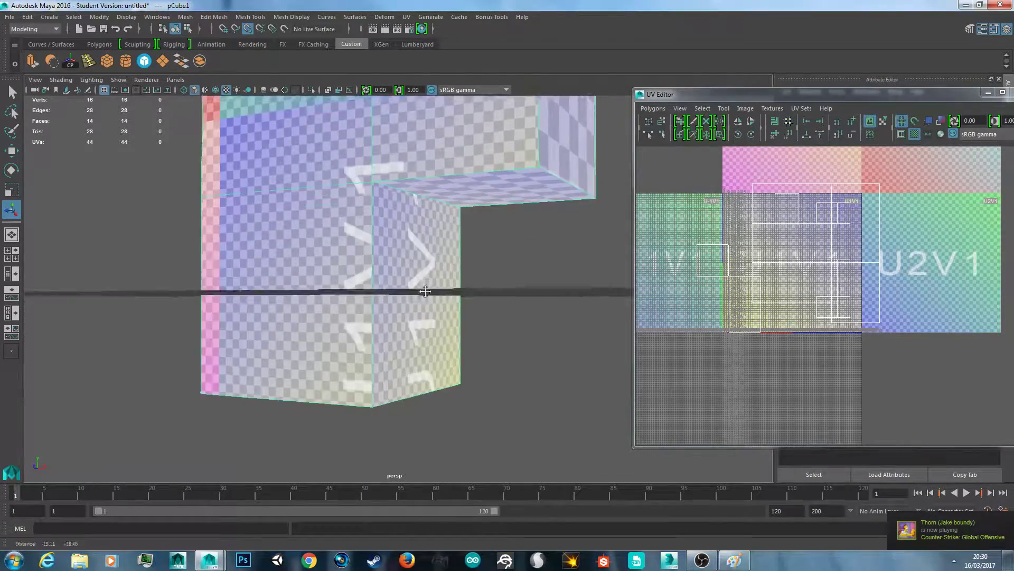
# - Examine how the checker pattern runs around the leg's corner and compare its scale with the overhang's end face
pyautogui.keyDown('alt'); pyautogui.moveTo(424, 290); pyautogui.dragTo(481, 276, button='middle'); pyautogui.keyUp('alt')
pyautogui.scroll(4, 481, 276)
pyautogui.keyDown('alt'); pyautogui.moveTo(534, 289); pyautogui.dragTo(414, 299); pyautogui.keyUp('alt')
pyautogui.keyDown('alt'); pyautogui.moveTo(414, 299); pyautogui.dragTo(440, 300, button='right'); pyautogui.keyUp('alt')
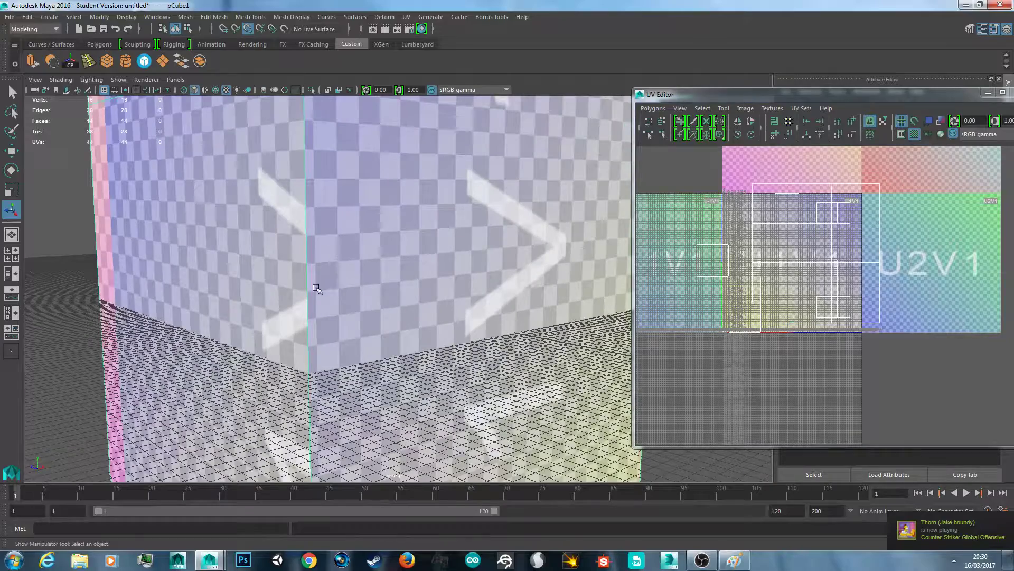
pyautogui.scroll(-4, 338, 248)
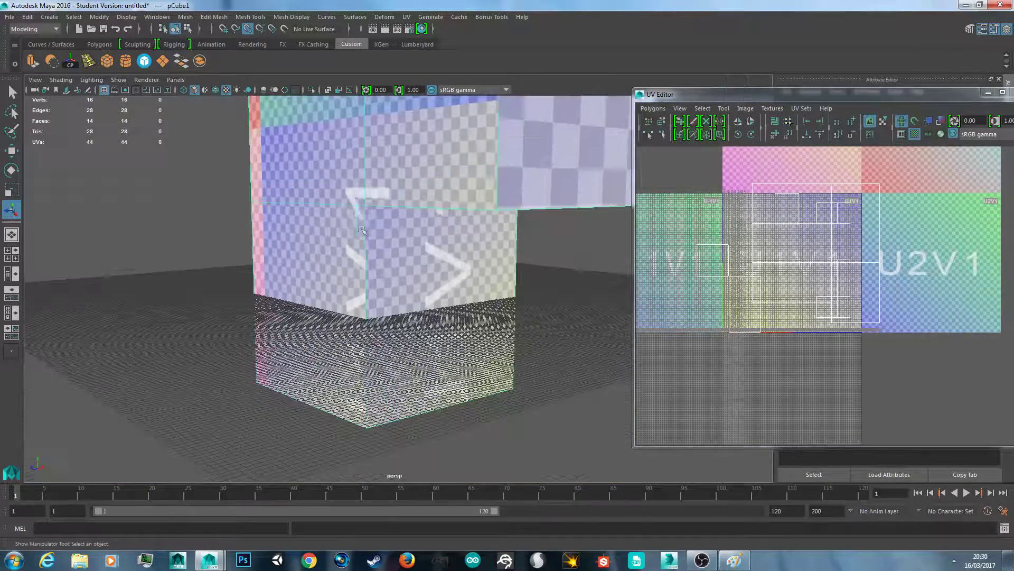
pyautogui.scroll(2, 420, 227)
pyautogui.keyDown('alt'); pyautogui.moveTo(420, 227); pyautogui.dragTo(400, 308, button='middle'); pyautogui.keyUp('alt')
pyautogui.keyDown('alt'); pyautogui.moveTo(448, 285); pyautogui.dragTo(399, 290); pyautogui.keyUp('alt')
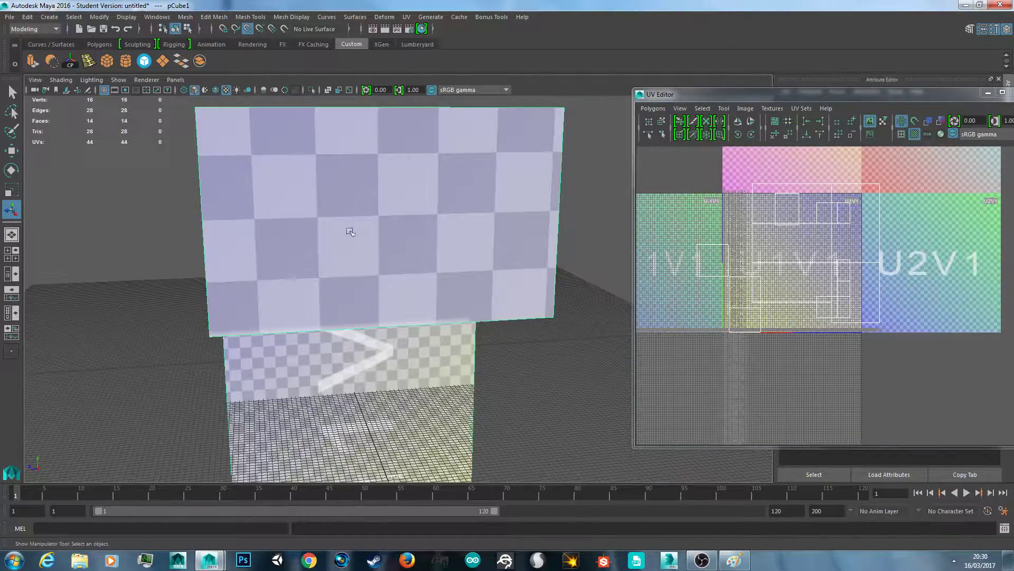
pyautogui.scroll(-3, 366, 235)
pyautogui.scroll(2, 368, 229)
pyautogui.keyDown('alt'); pyautogui.moveTo(369, 228); pyautogui.dragTo(408, 243); pyautogui.keyUp('alt')
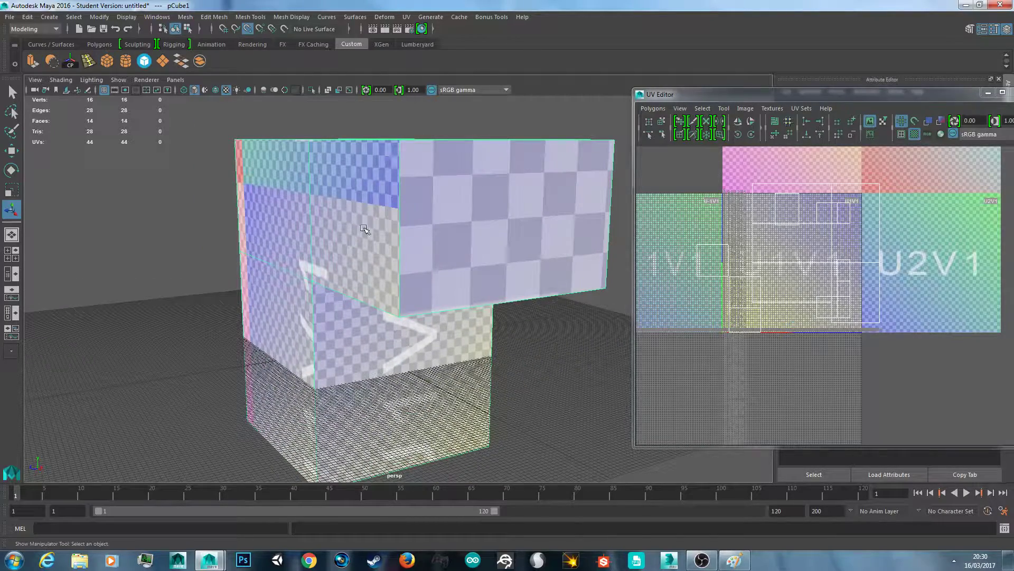
# - Check the overhang's end face against its UV shell in face mode, close the UV Editor and reselect the whole cube
pyautogui.moveTo(351, 184); pyautogui.dragTo(412, 216, button='right')
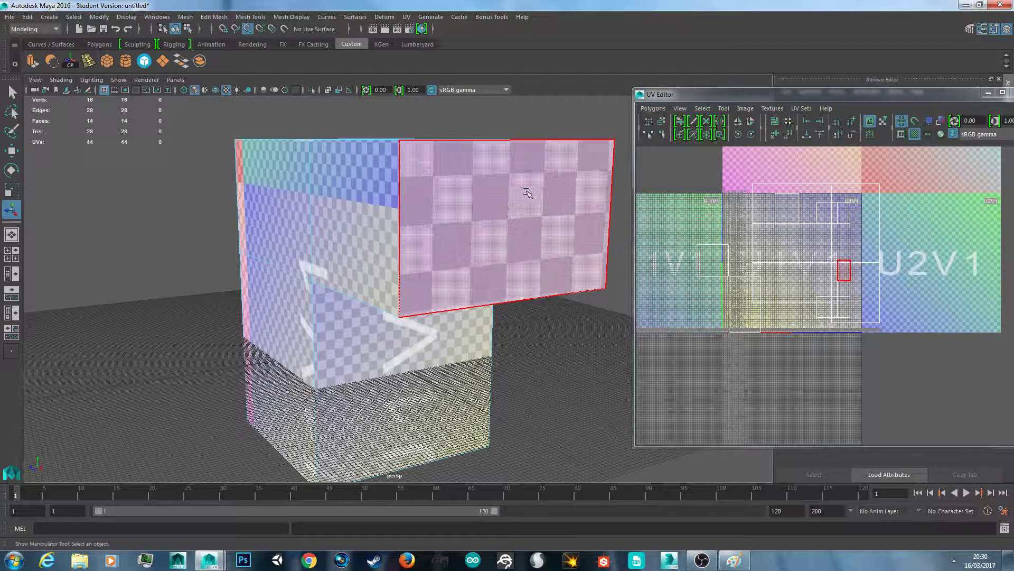
pyautogui.keyDown('alt'); pyautogui.moveTo(558, 278); pyautogui.dragTo(594, 290); pyautogui.keyUp('alt')
pyautogui.moveTo(852, 95); pyautogui.dragTo(555, 306)
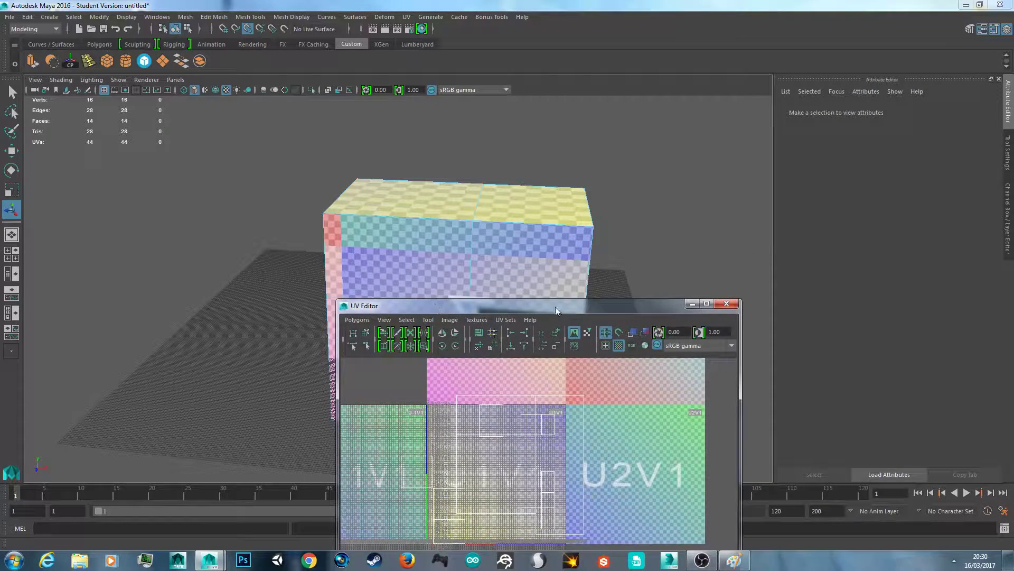
pyautogui.click(726, 303)
pyautogui.rightClick(472, 254)
pyautogui.click(452, 230)
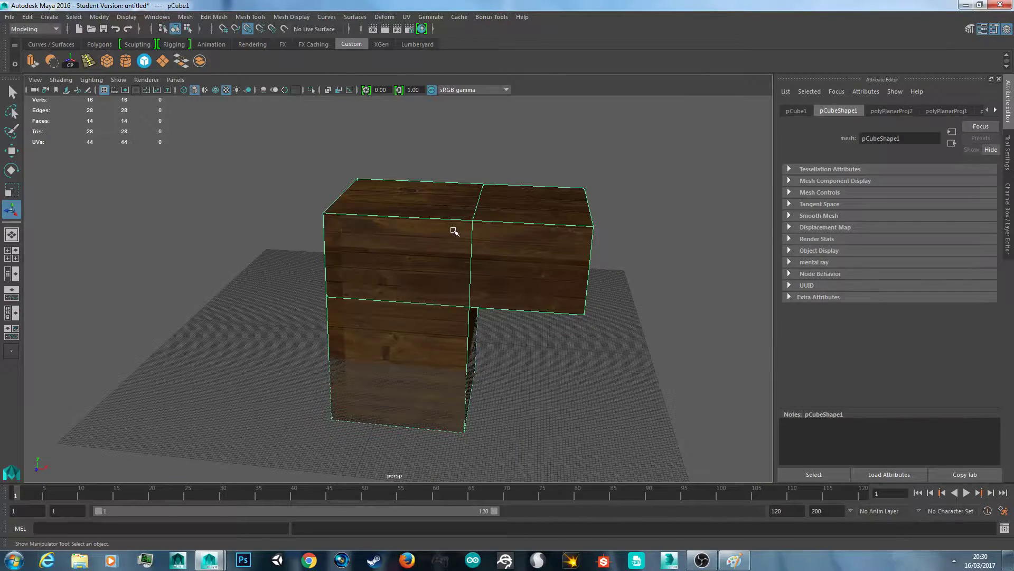
# - Assign a new Lambert material to the cube and map a Checker texture to its color
pyautogui.moveTo(453, 230); pyautogui.dragTo(550, 489, button='right')
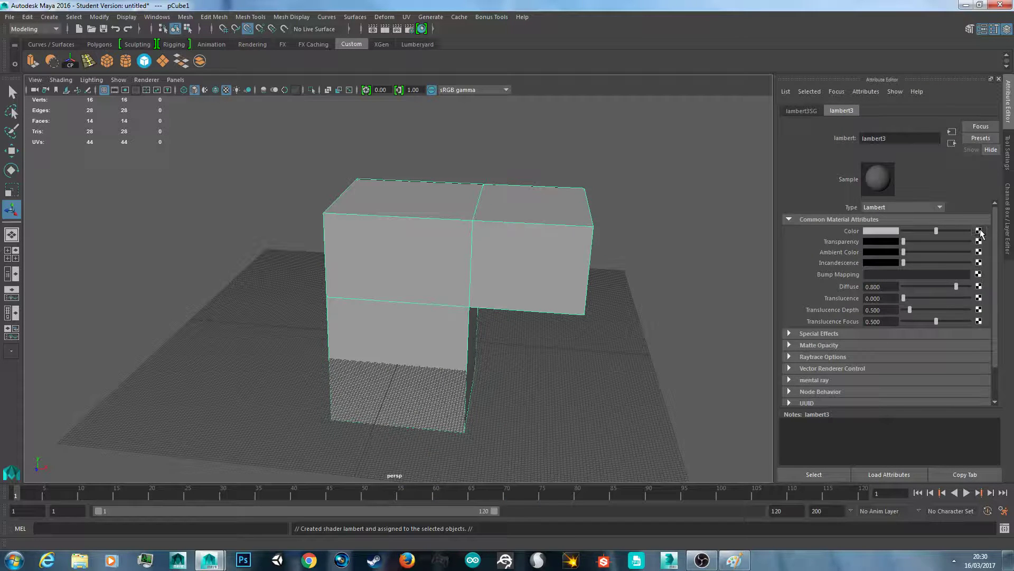
pyautogui.click(978, 252)
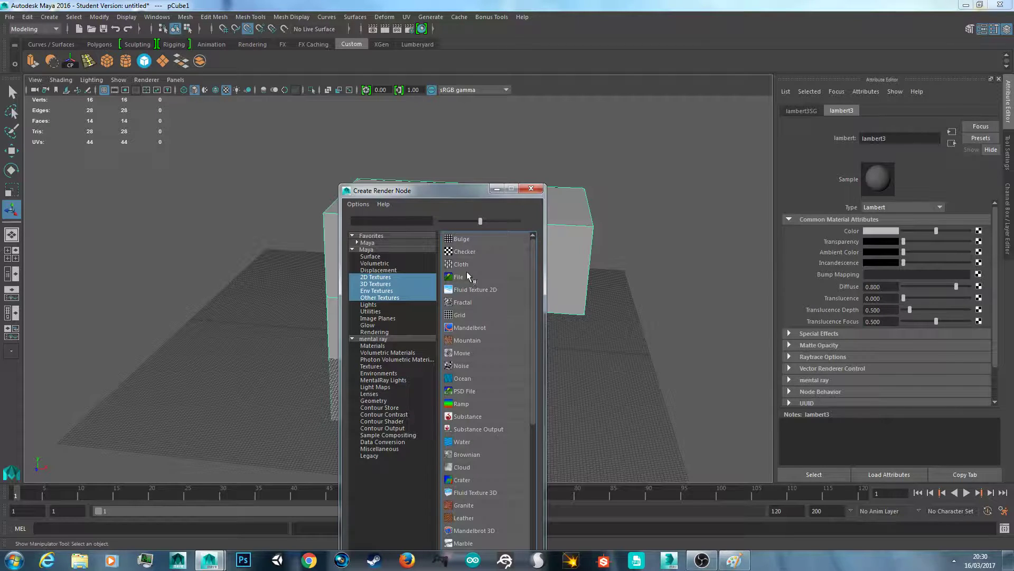
pyautogui.click(467, 253)
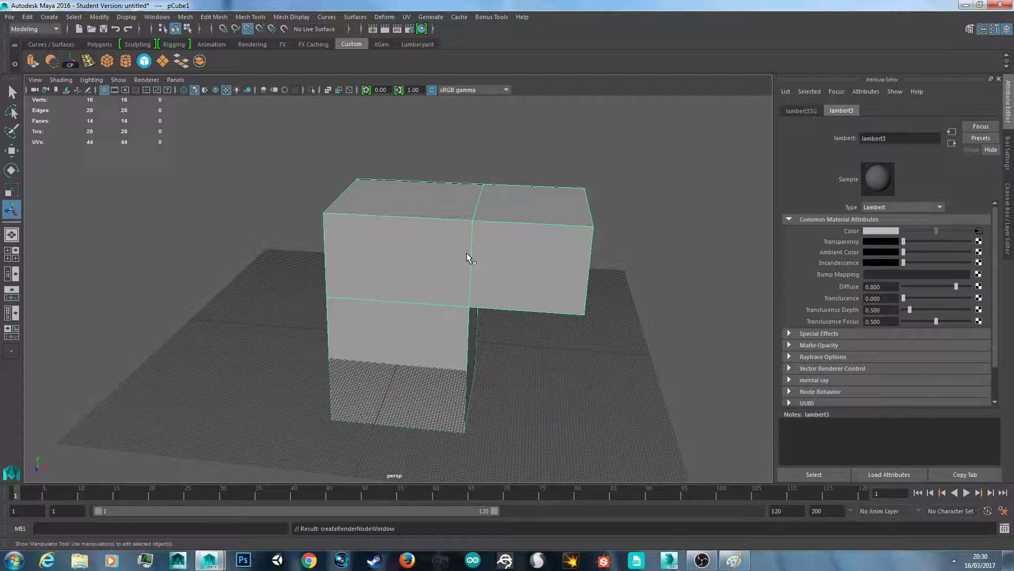
# - Inspect the checker texture's square size and alignment around the leg's corner and the overhang's end face
pyautogui.scroll(4, 536, 246)
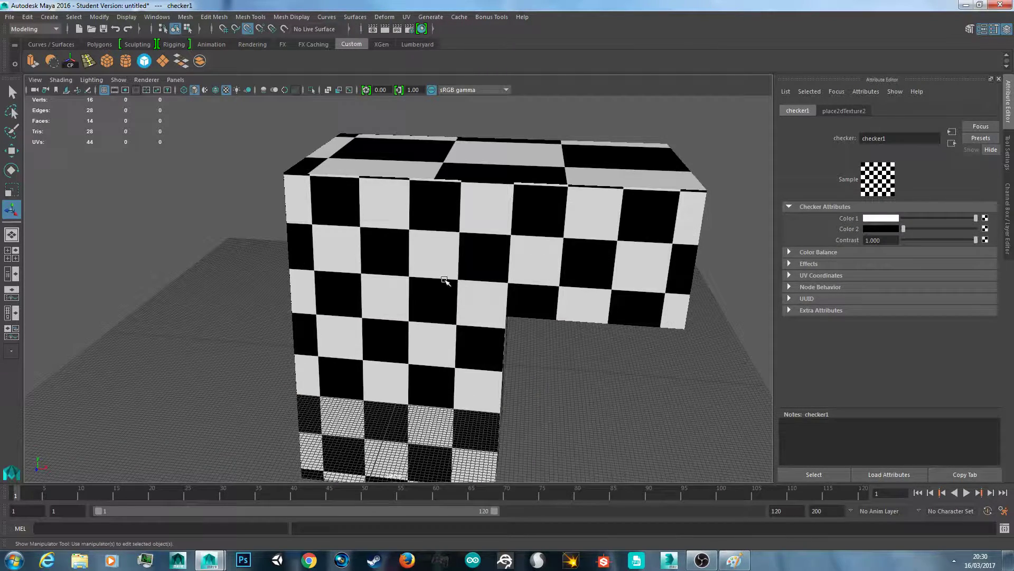
pyautogui.keyDown('alt'); pyautogui.moveTo(444, 280); pyautogui.dragTo(474, 234); pyautogui.keyUp('alt')
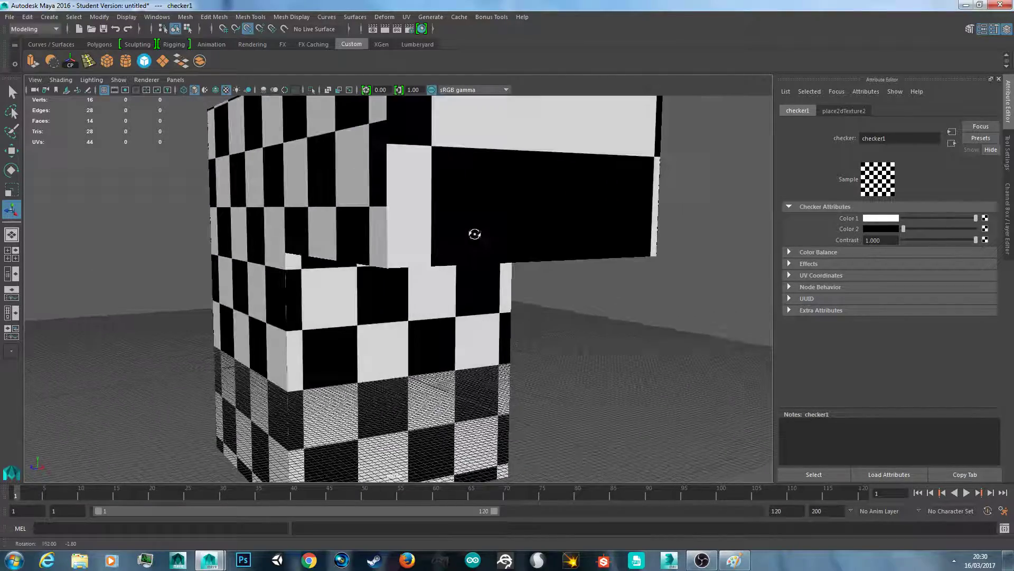
pyautogui.scroll(-2, 445, 246)
pyautogui.keyDown('alt'); pyautogui.moveTo(376, 258); pyautogui.dragTo(412, 279); pyautogui.keyUp('alt')
pyautogui.scroll(3, 412, 279)
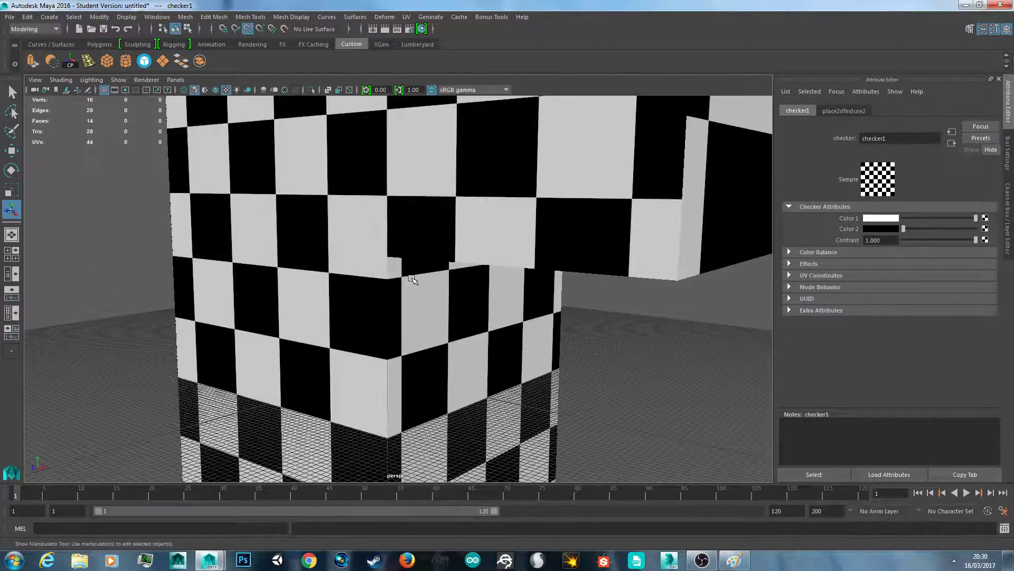
pyautogui.keyDown('alt'); pyautogui.moveTo(436, 334); pyautogui.dragTo(450, 286); pyautogui.keyUp('alt')
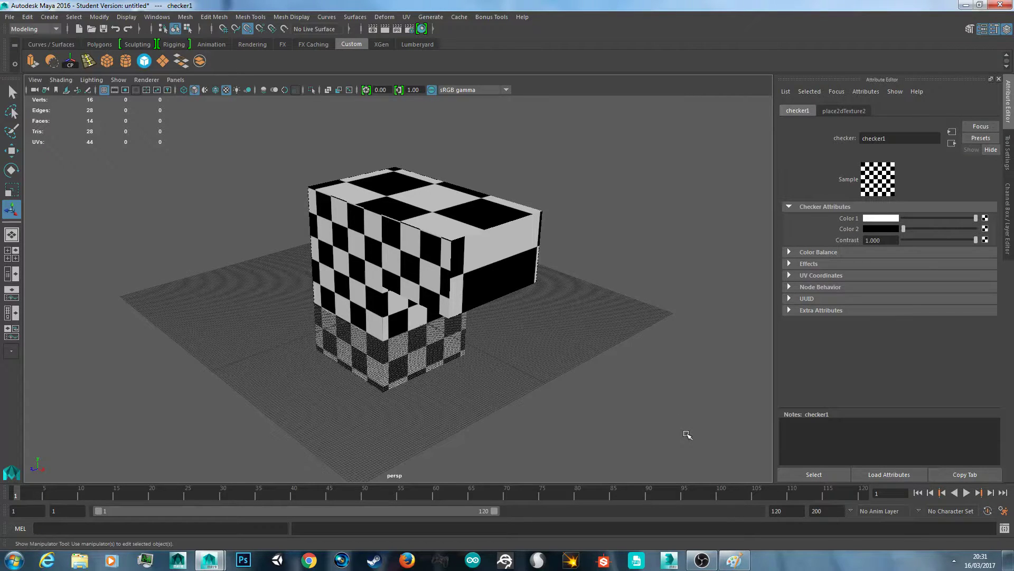
pyautogui.click(707, 554)
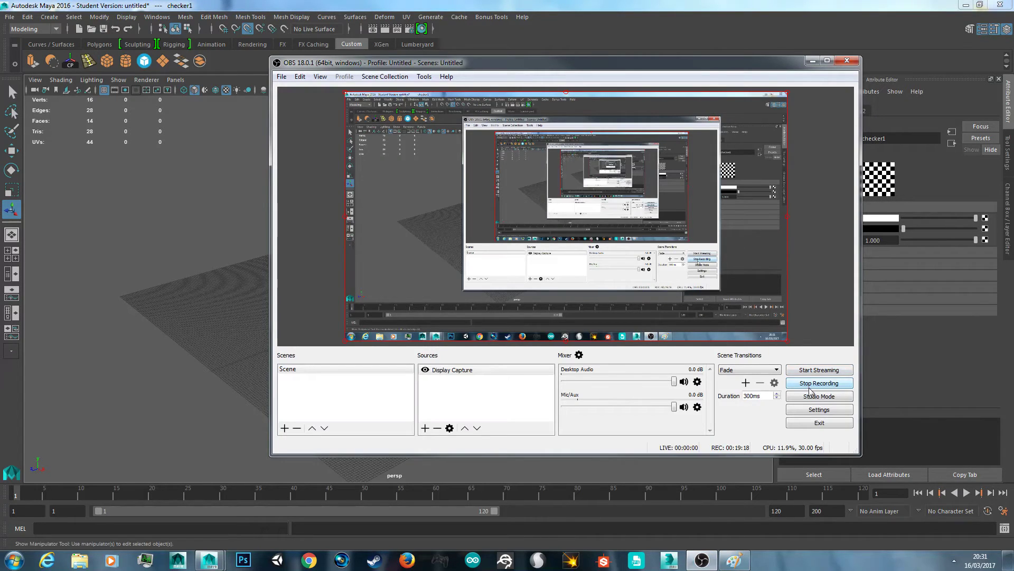